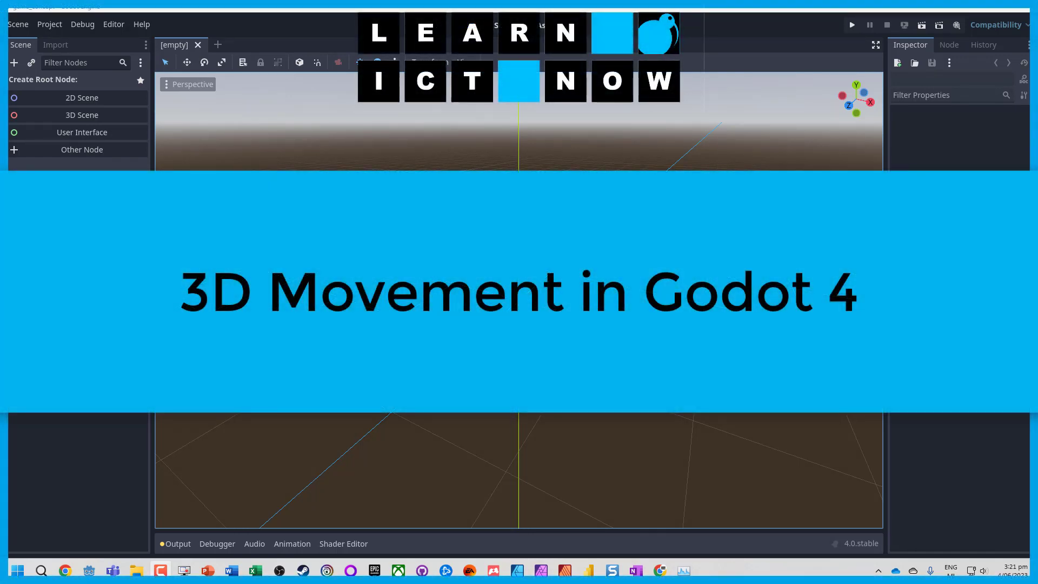
Create a 3D Scene root node and rename it Environment.
key(XF86AudioLowerVolume)
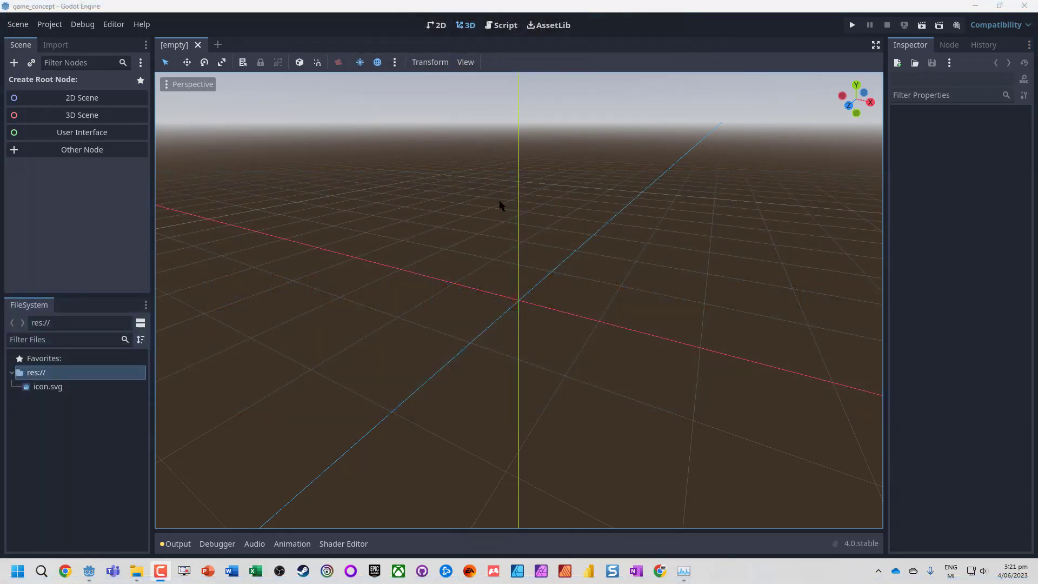
click(81, 115)
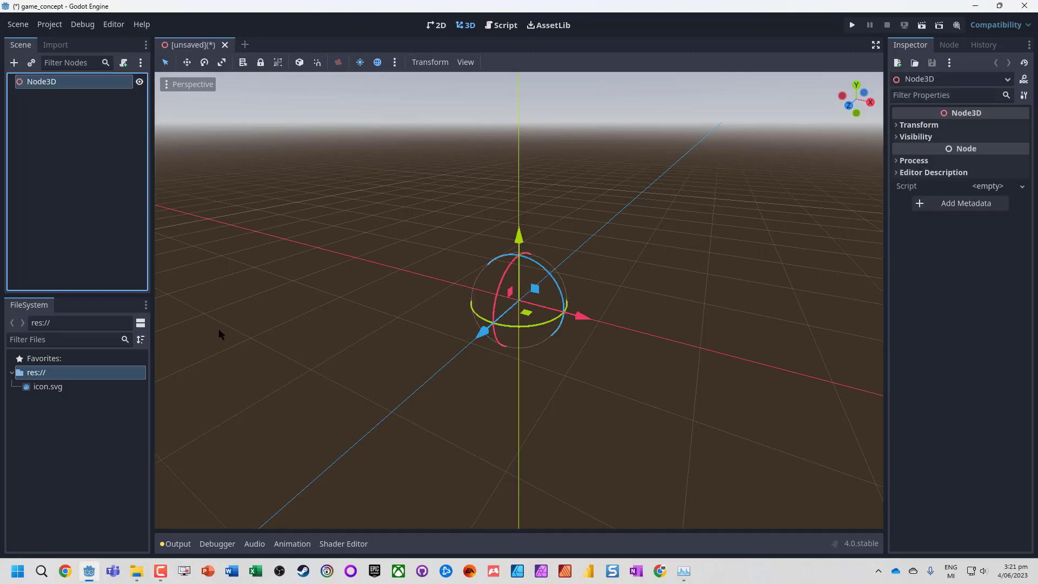
double_click(54, 82)
text(Environment)
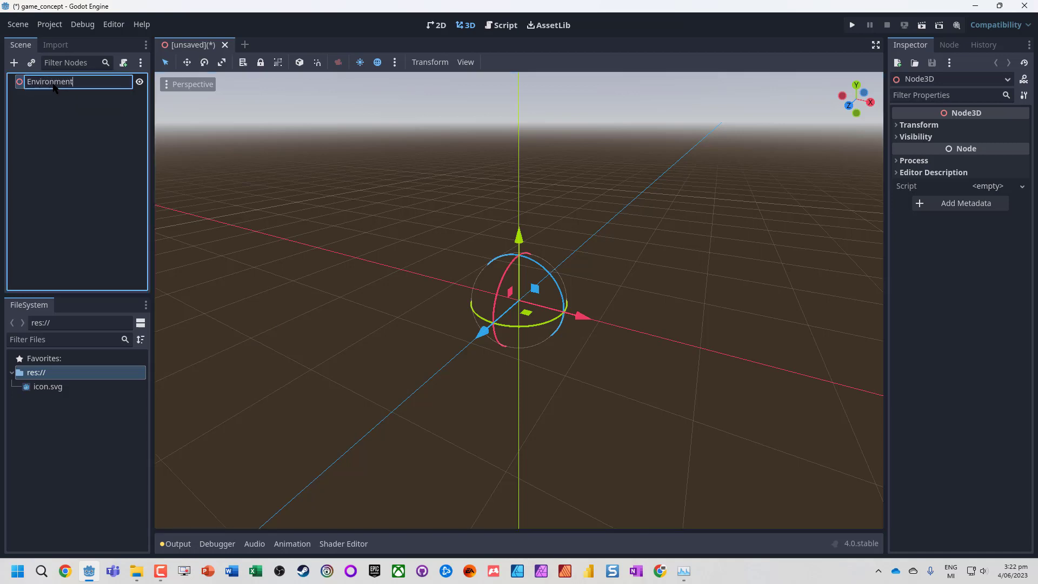
key(Return)
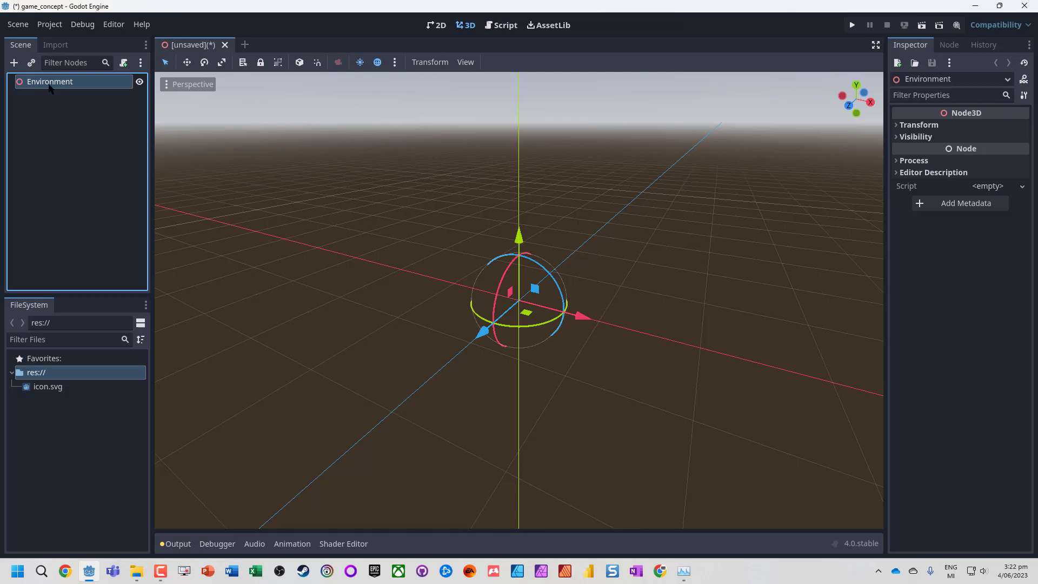
Add a Node3D child under Environment.
right_click(50, 85)
click(67, 98)
text(s)
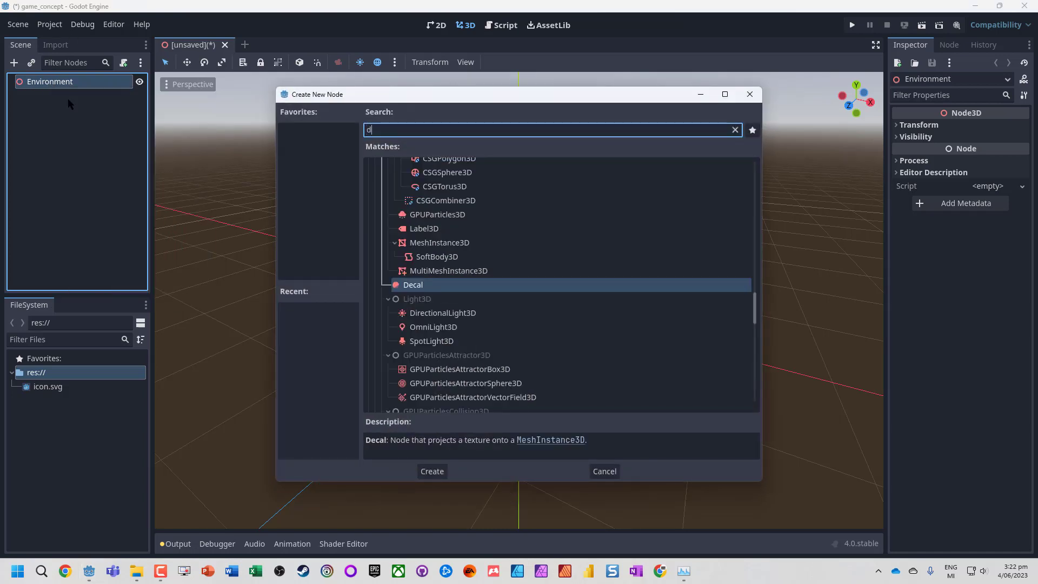
key(BackSpace)
text(nod)
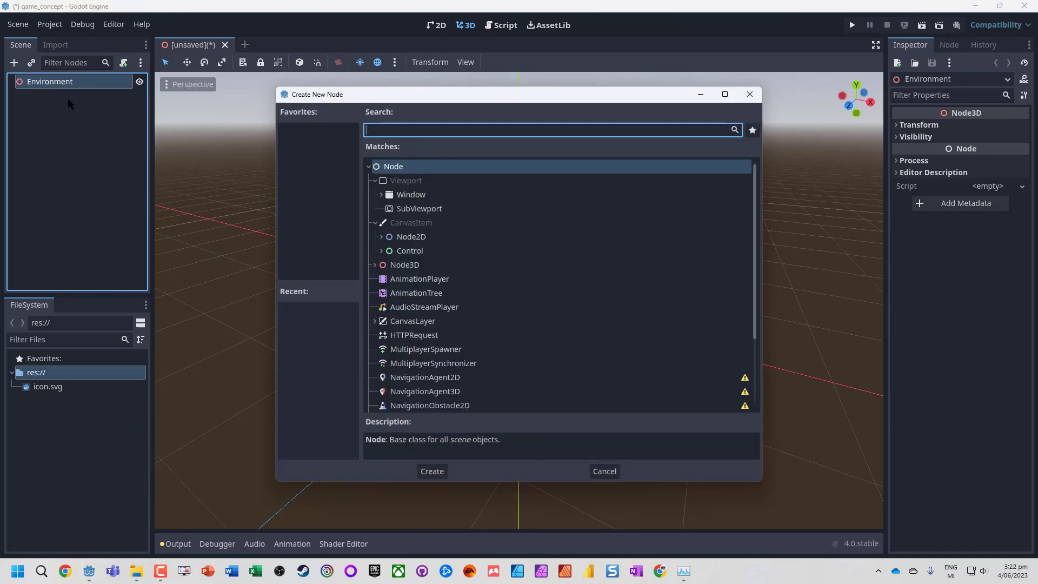
text(e)
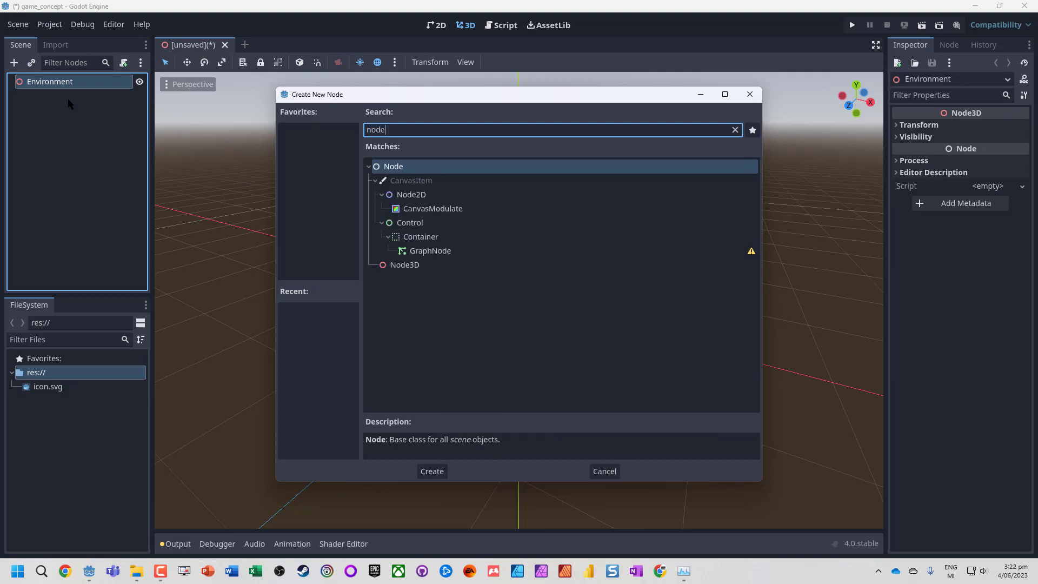
key(Down)
key(Down)
key(Down)
key(Down)
key(Down)
key(Down)
key(Return)
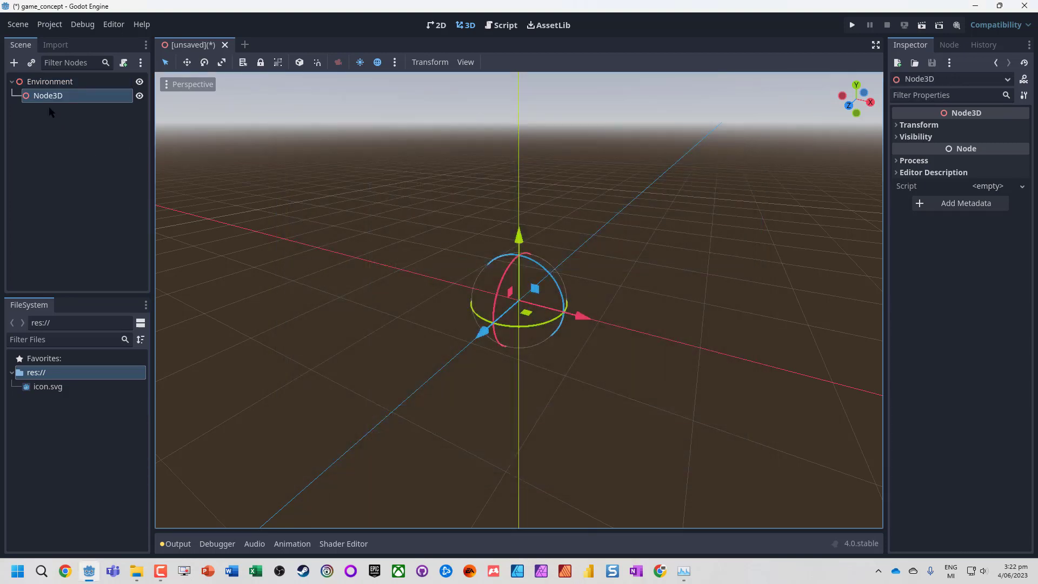
Rename the new Node3D to Floor, fixing the 'Flooor' typo.
key(F2)
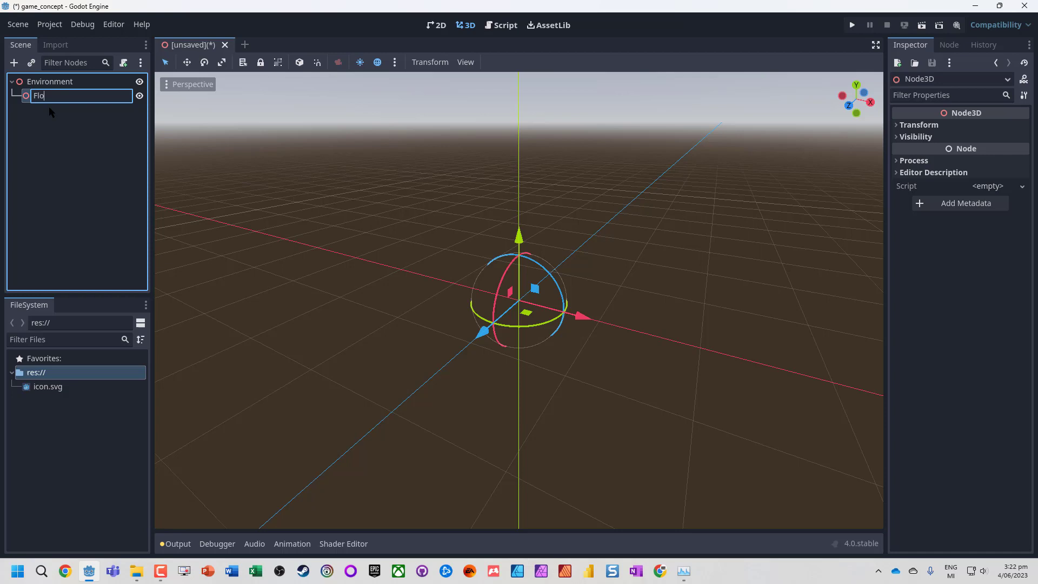
text(Flooor)
key(Return)
key(F2)
key(BackSpace)
key(Return)
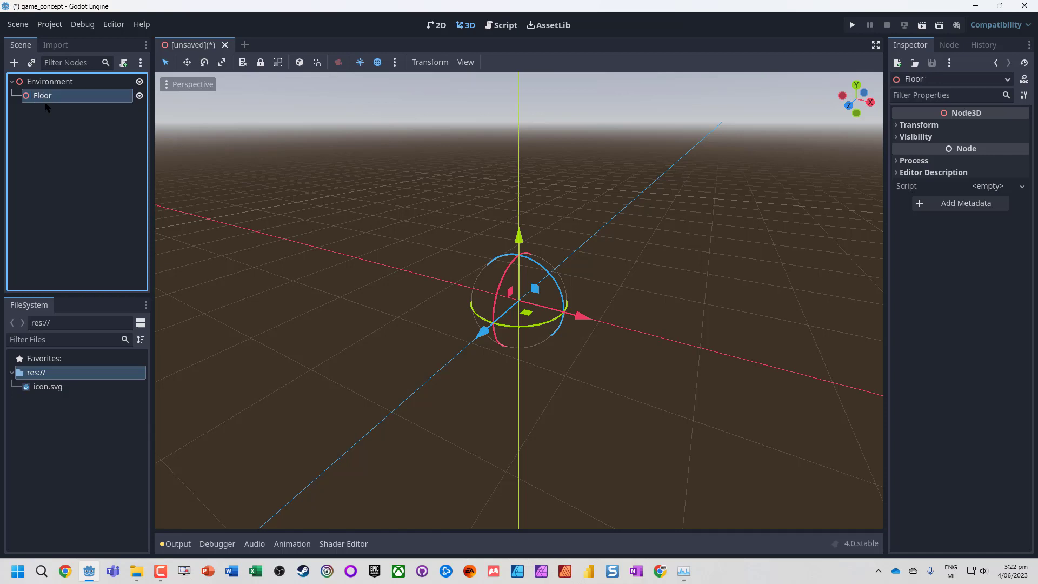
Add a StaticBody3D child under Floor.
right_click(49, 100)
click(76, 109)
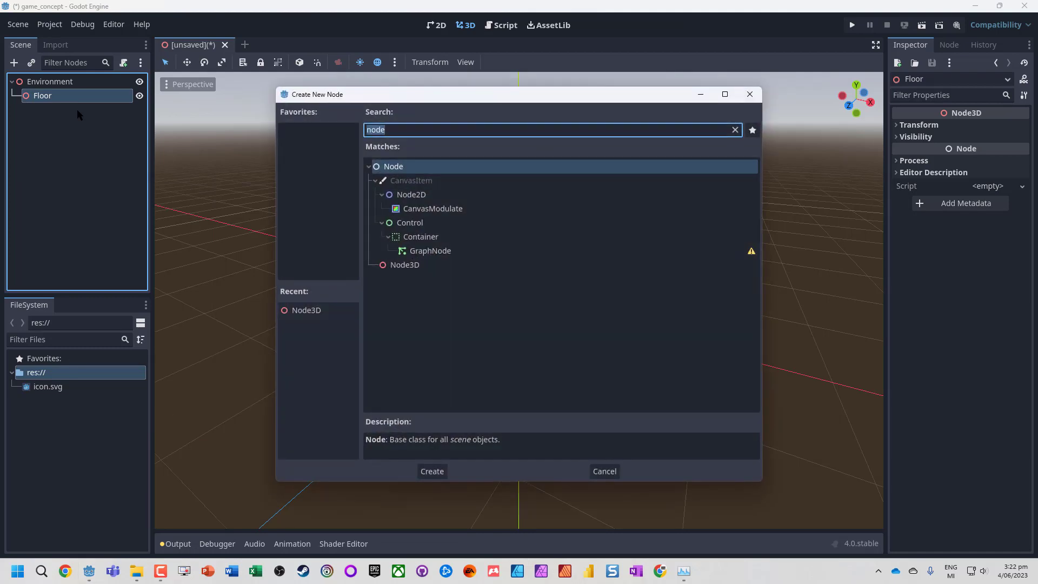
text(stat)
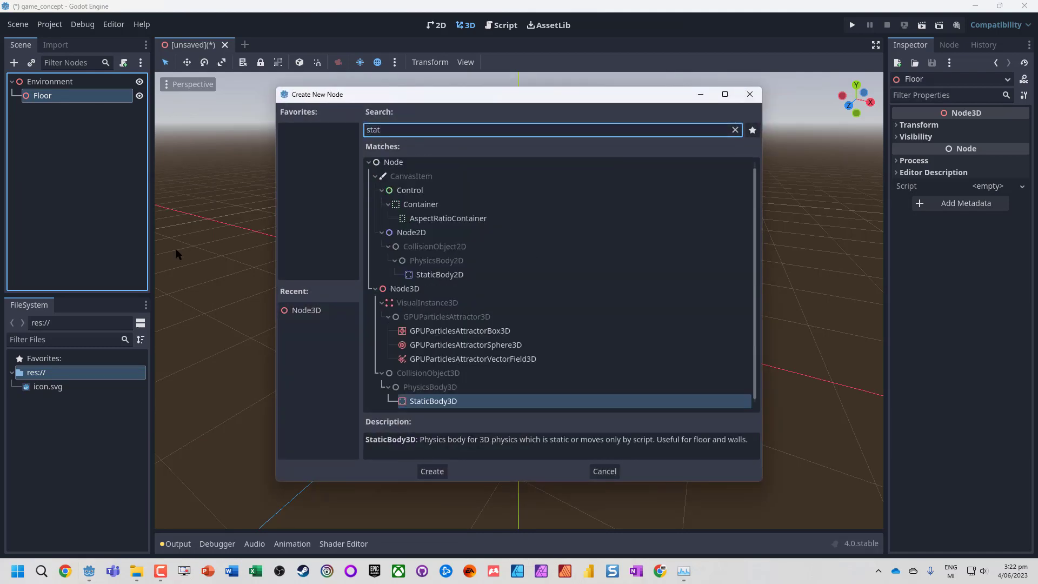
double_click(426, 401)
click(43, 95)
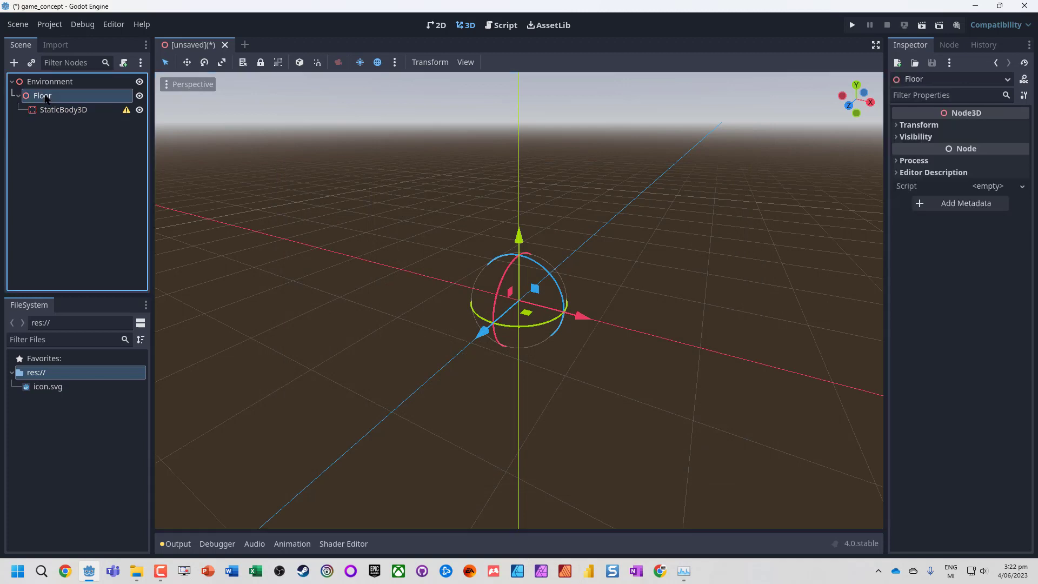
Add a MeshInstance3D under Floor and assign it a new PlaneMesh.
right_click(44, 95)
click(81, 103)
text(mesh)
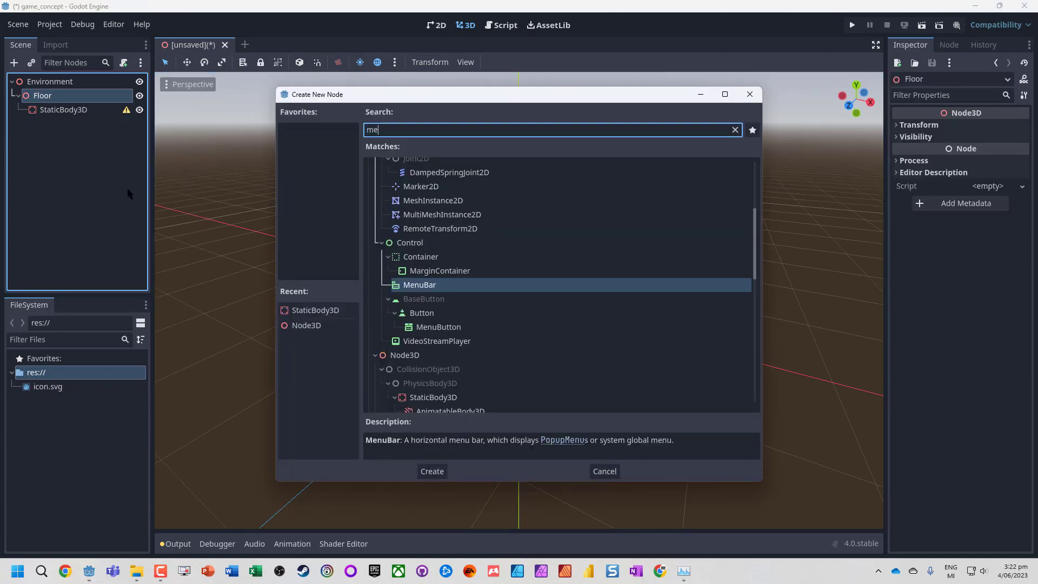
double_click(433, 265)
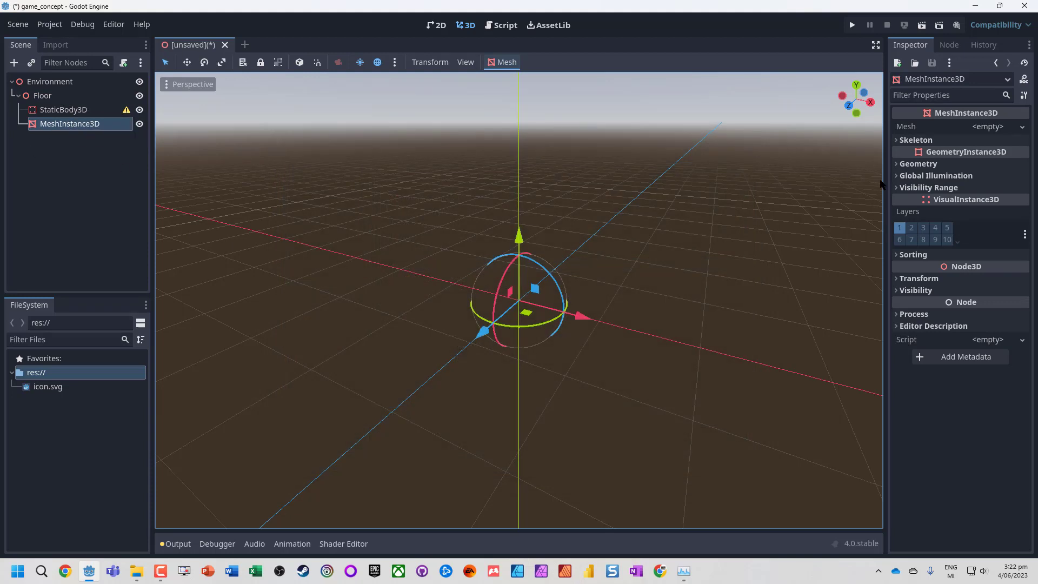
click(1006, 129)
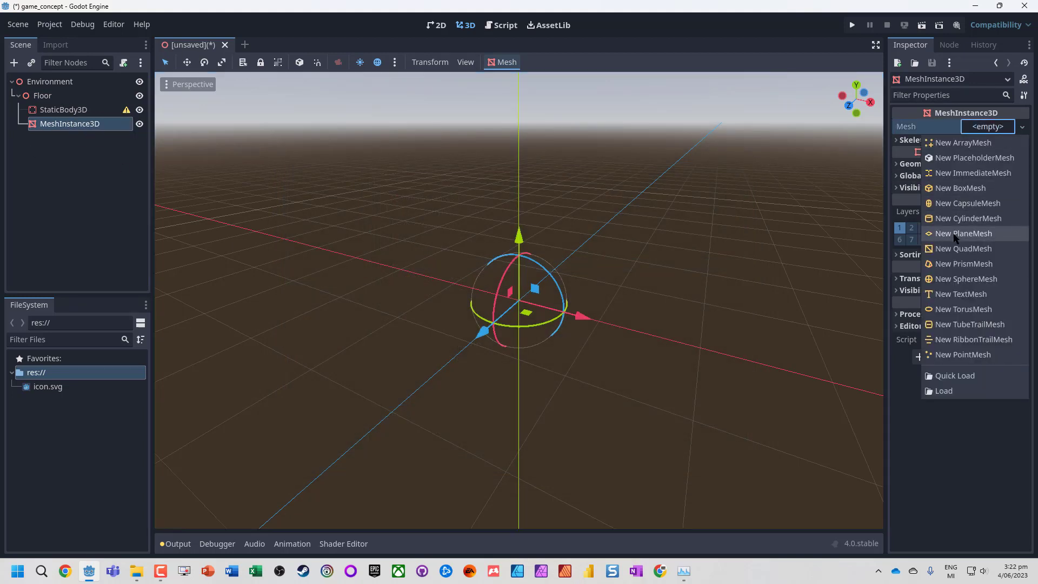
click(954, 234)
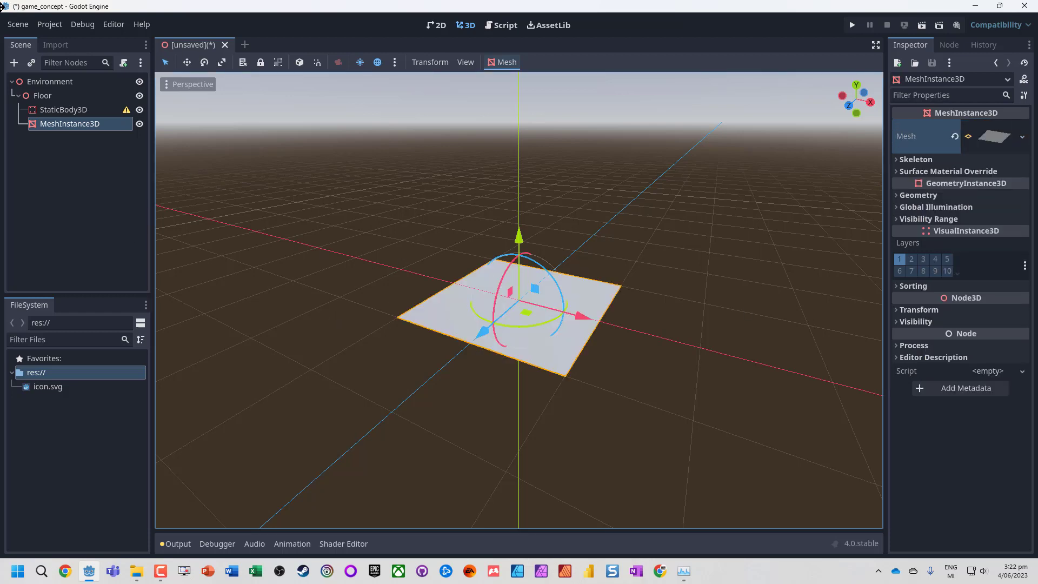
click(82, 110)
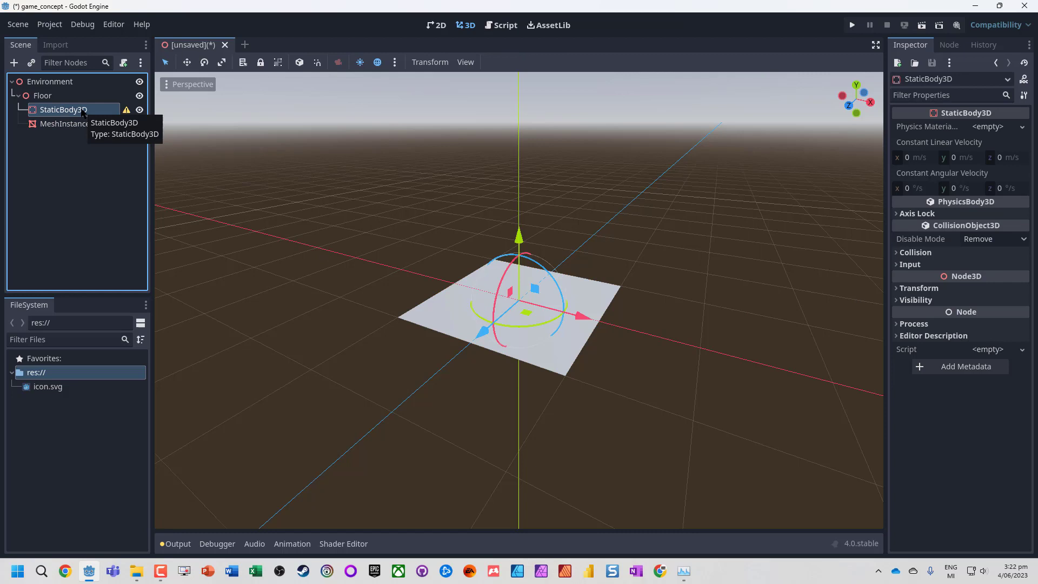
Add a CollisionShape3D child under StaticBody3D.
right_click(83, 112)
click(95, 117)
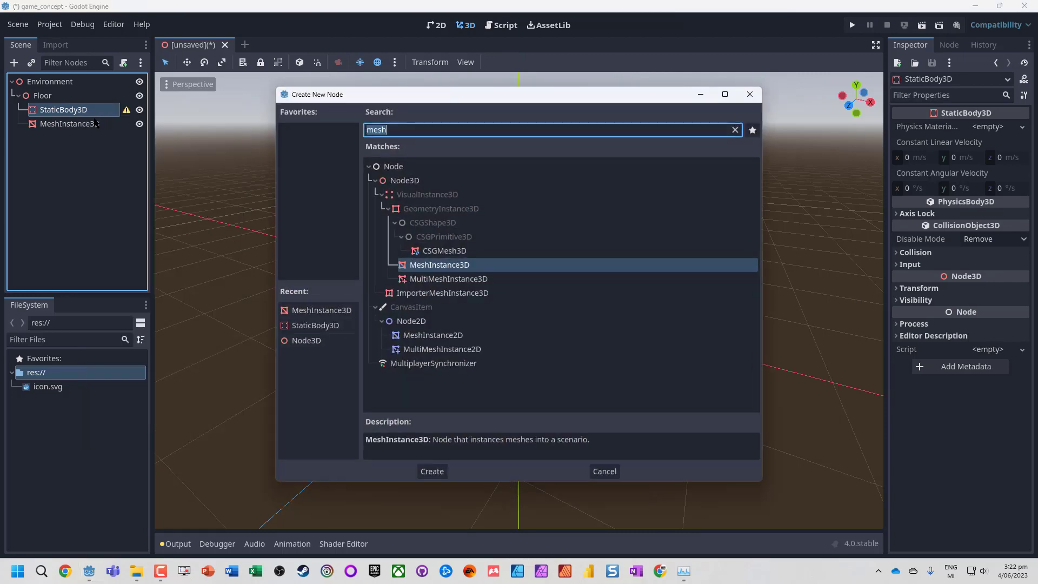
text(collision)
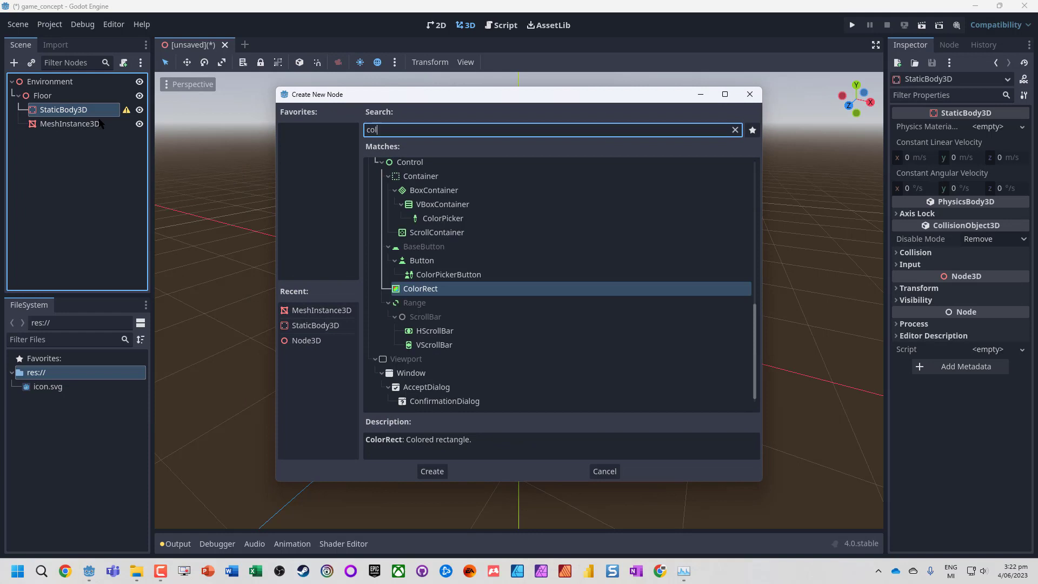
key(Return)
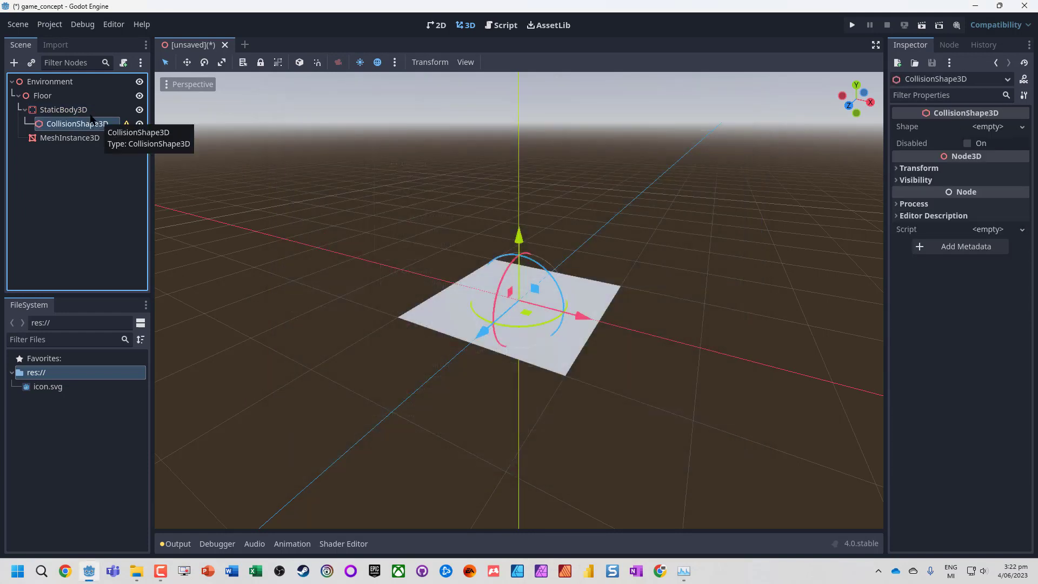
click(83, 111)
click(81, 124)
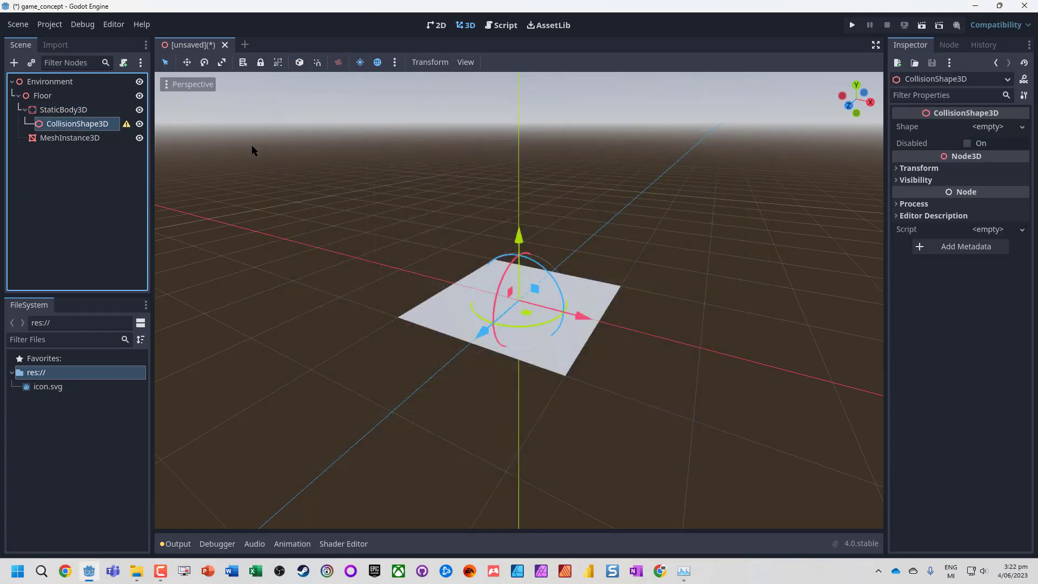
Set the collision shape to a new WorldBoundaryShape3D and inspect its settings.
click(1014, 128)
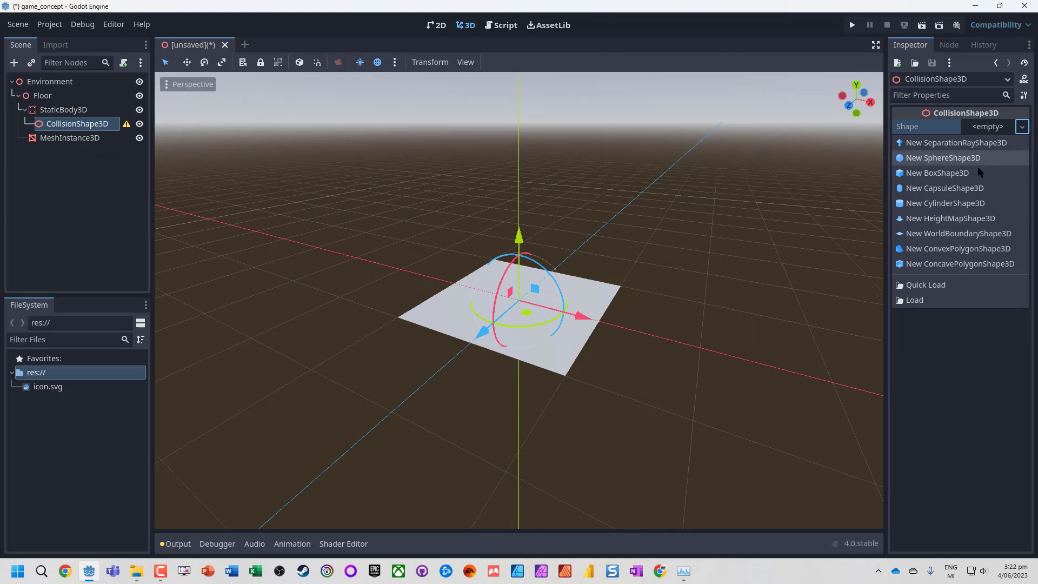
click(941, 239)
scroll(543, 279, down, 2)
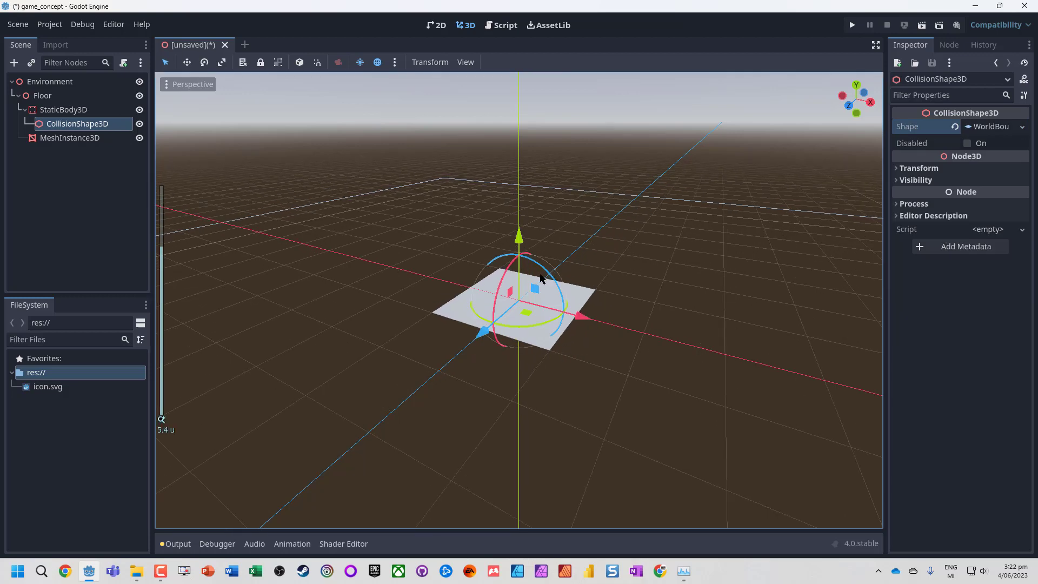
click(991, 128)
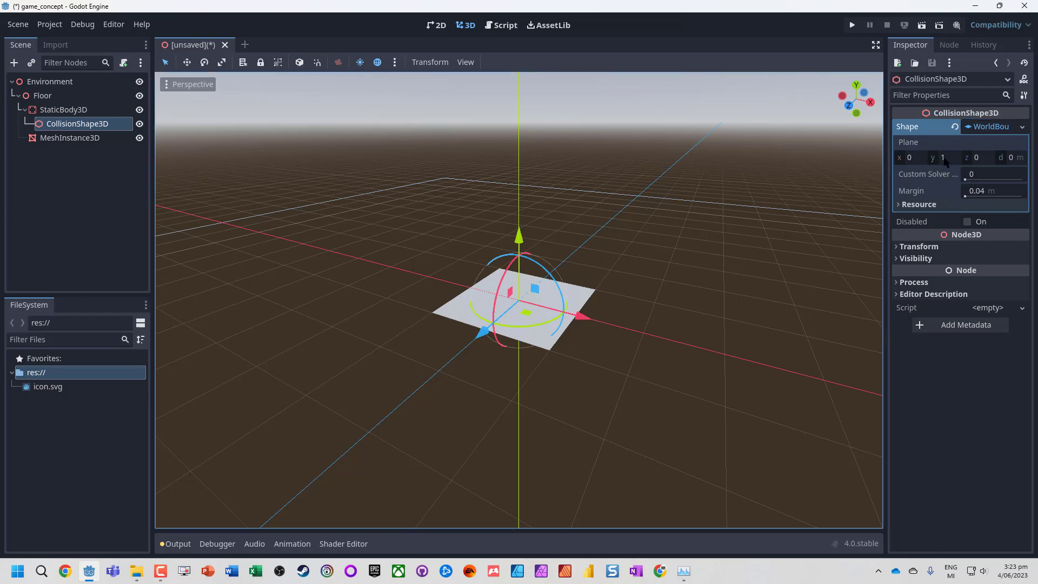
click(1001, 127)
click(989, 127)
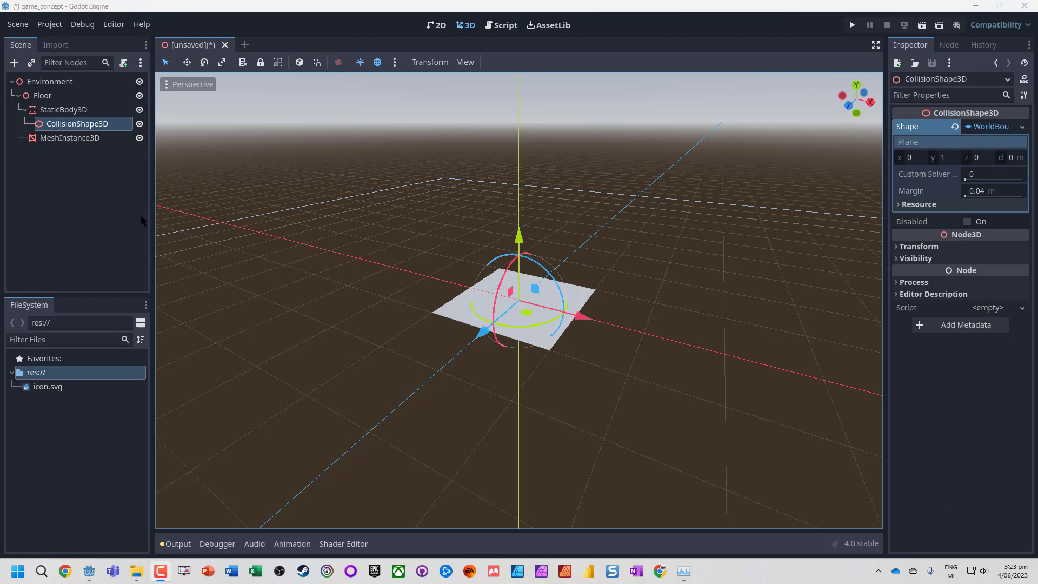
Resize the floor PlaneMesh to 20 m by 10 m and start saving the scene.
click(70, 137)
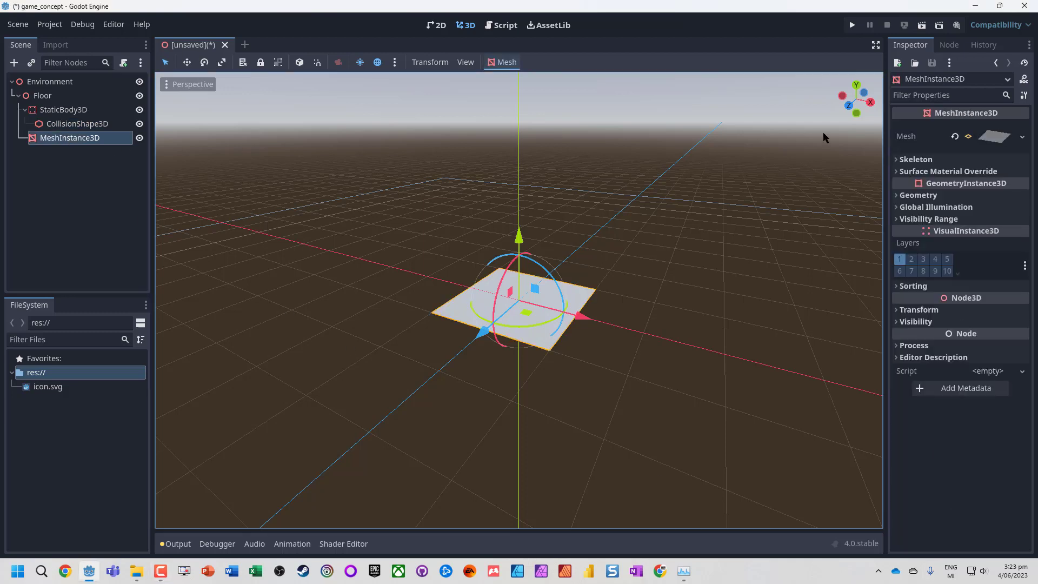
click(1001, 138)
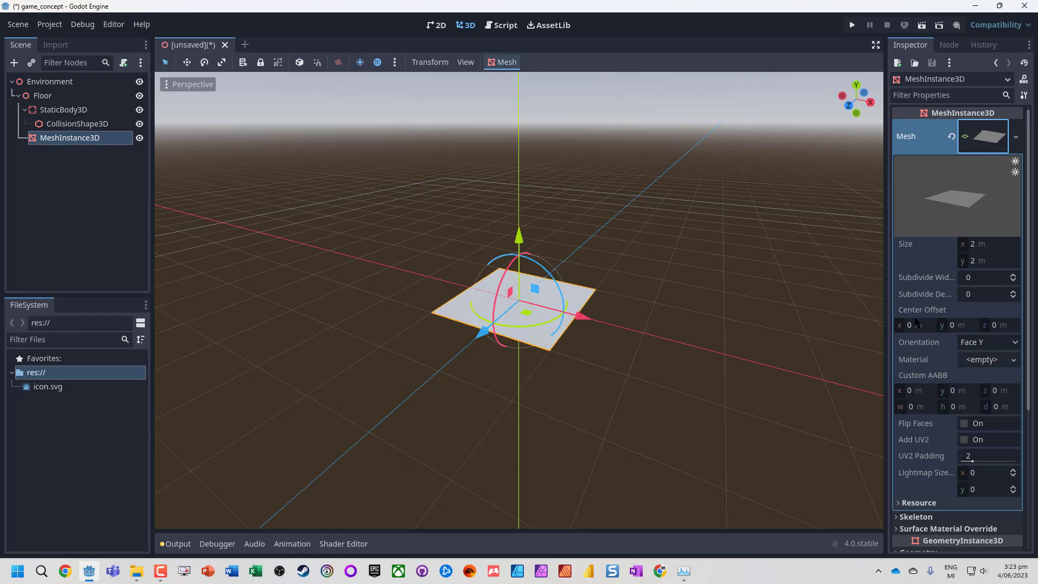
click(972, 245)
text(20)
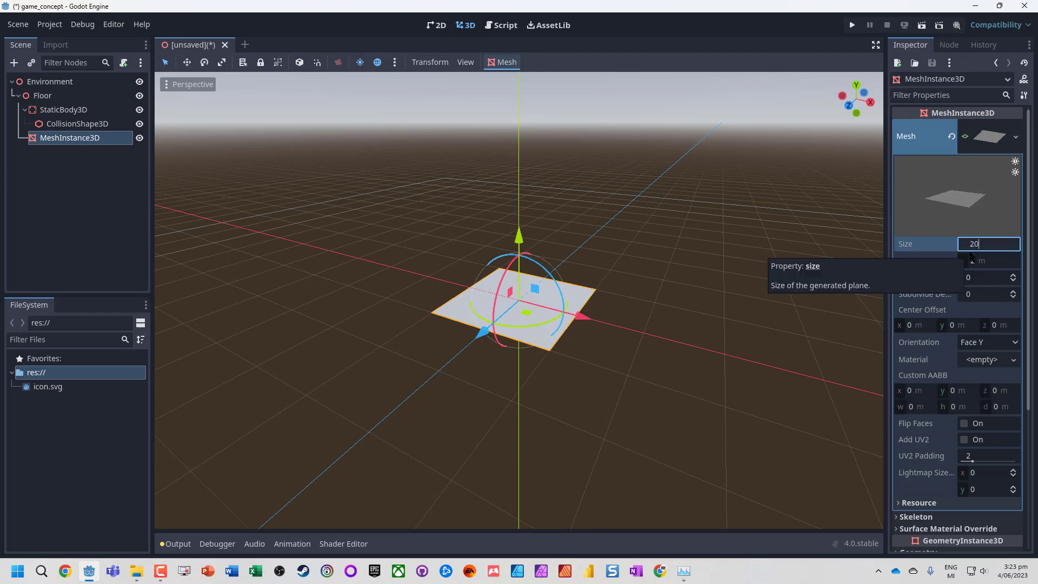
key(Return)
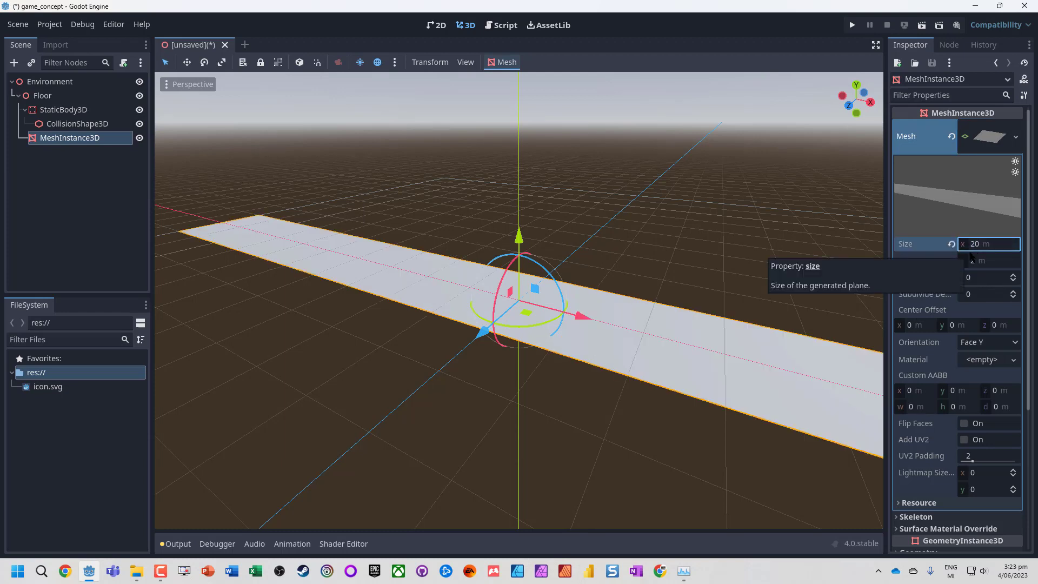
click(976, 261)
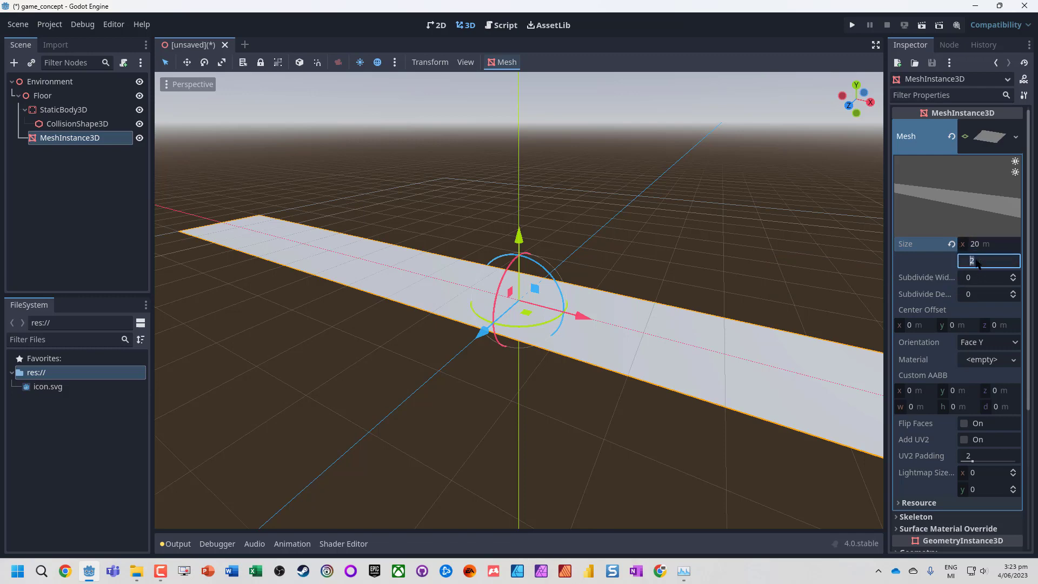
text(10)
key(Return)
scroll(547, 312, down, 4)
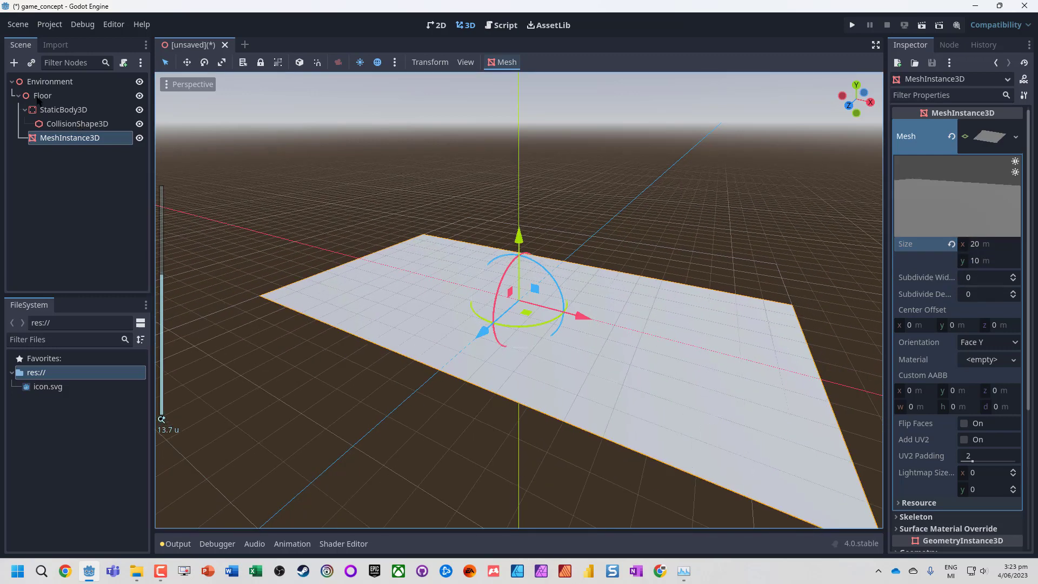
key(ctrl+s)
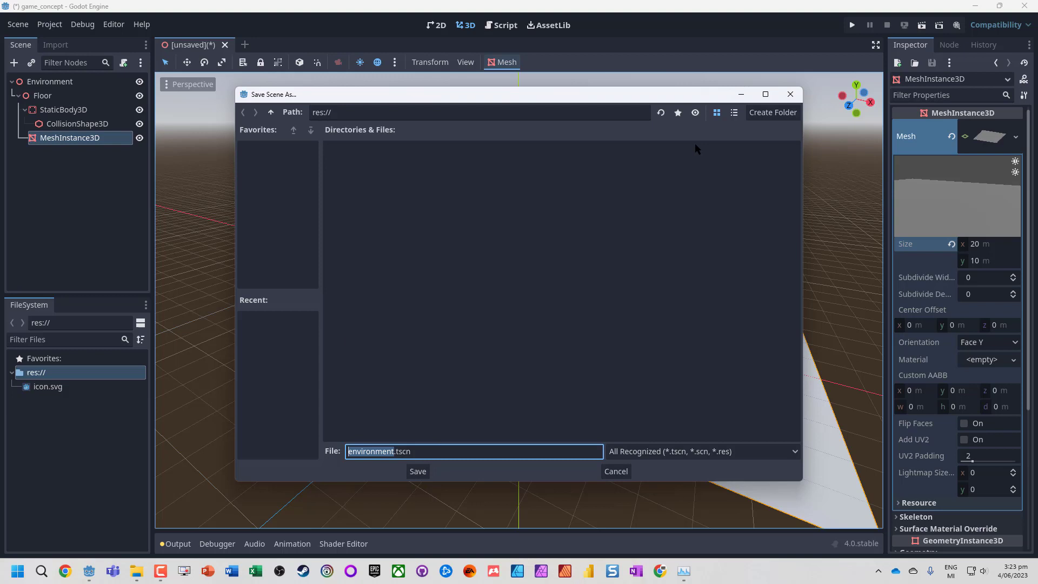
Create a new folder named levels in the save dialog.
right_click(367, 178)
click(408, 187)
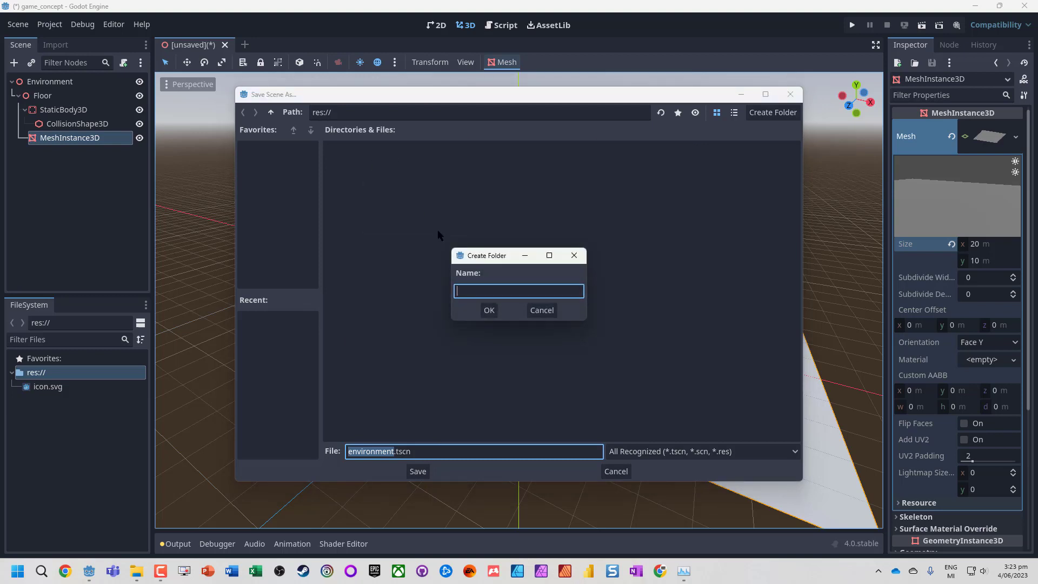
text(levels)
key(Return)
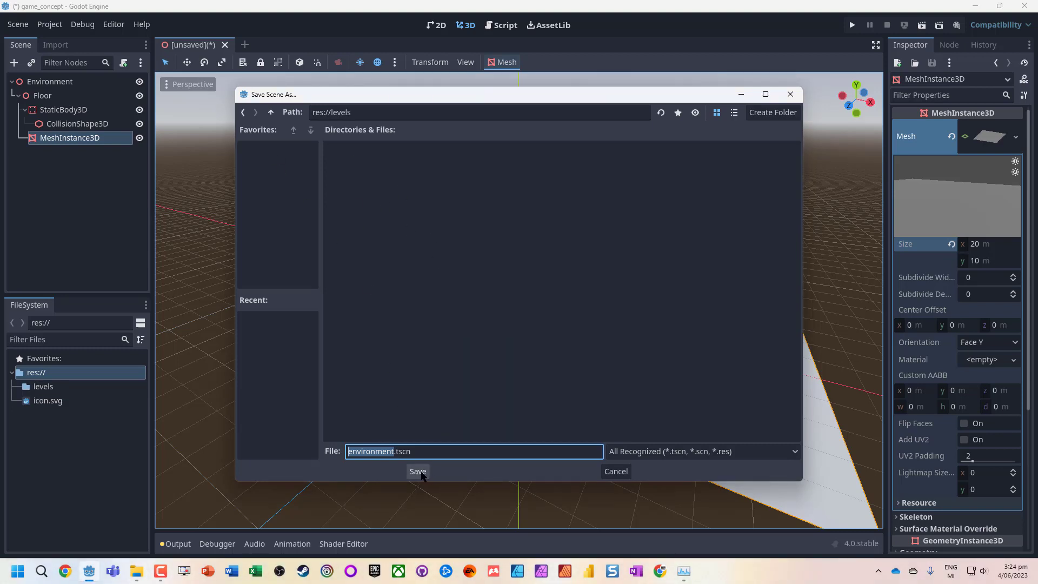
Save the scene as test_environment.tscn inside the levels folder.
text(test_environment)
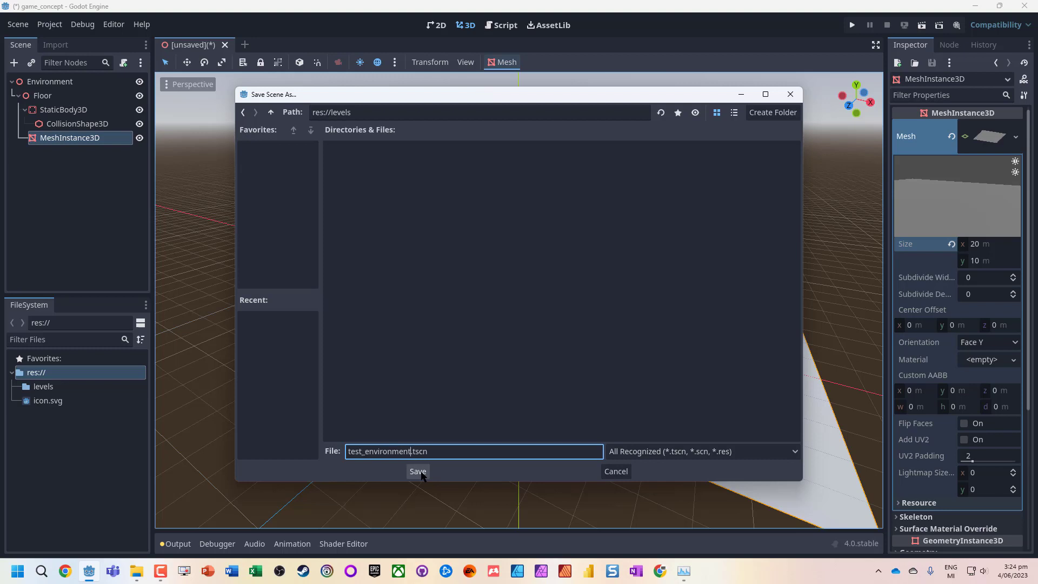
click(419, 471)
click(52, 82)
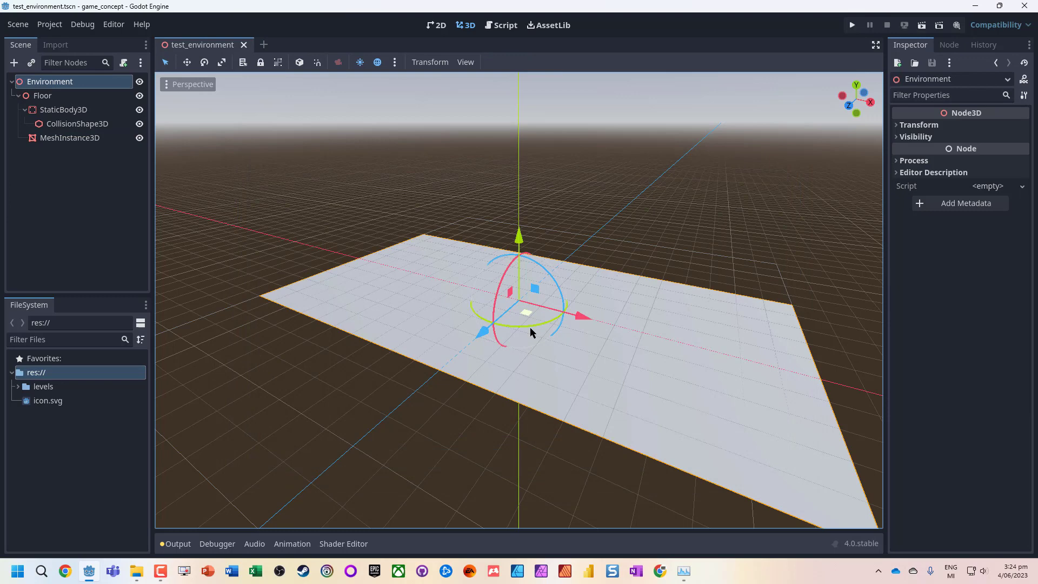
scroll(463, 229, down, 2)
scroll(443, 237, up, 2)
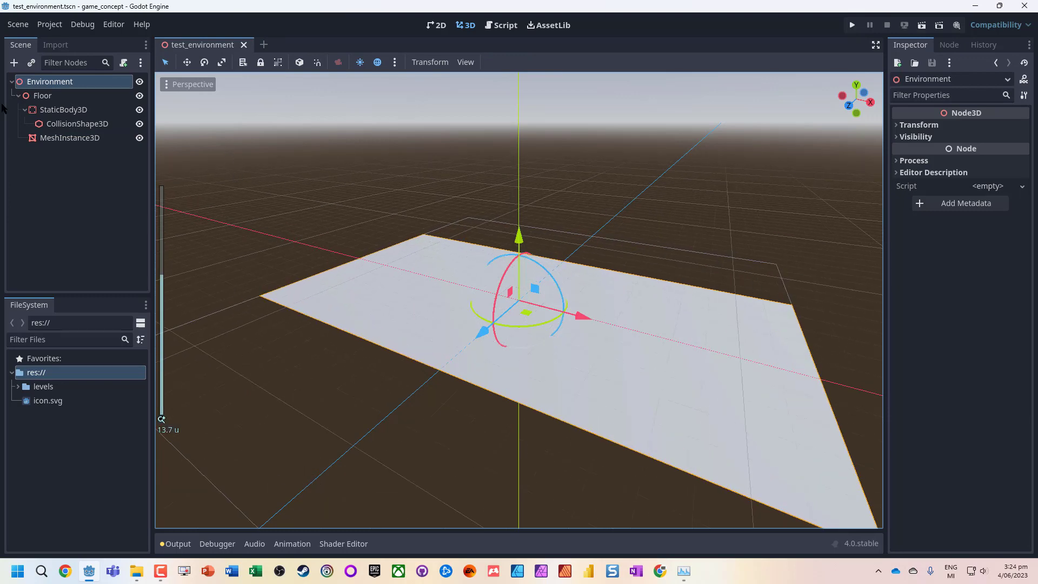
Add a Camera3D child under Environment.
right_click(47, 85)
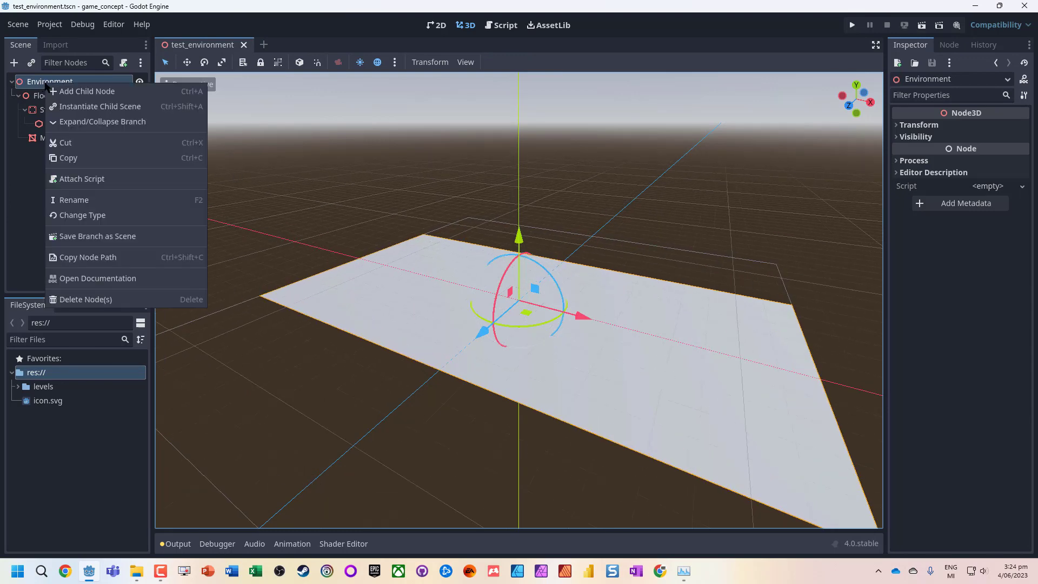
click(70, 90)
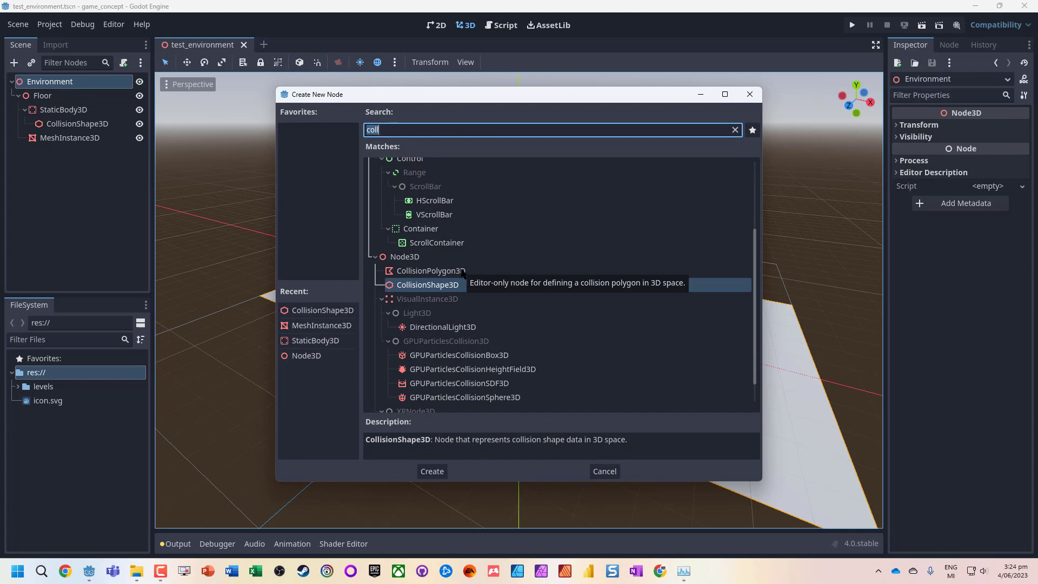
text(cam)
key(Return)
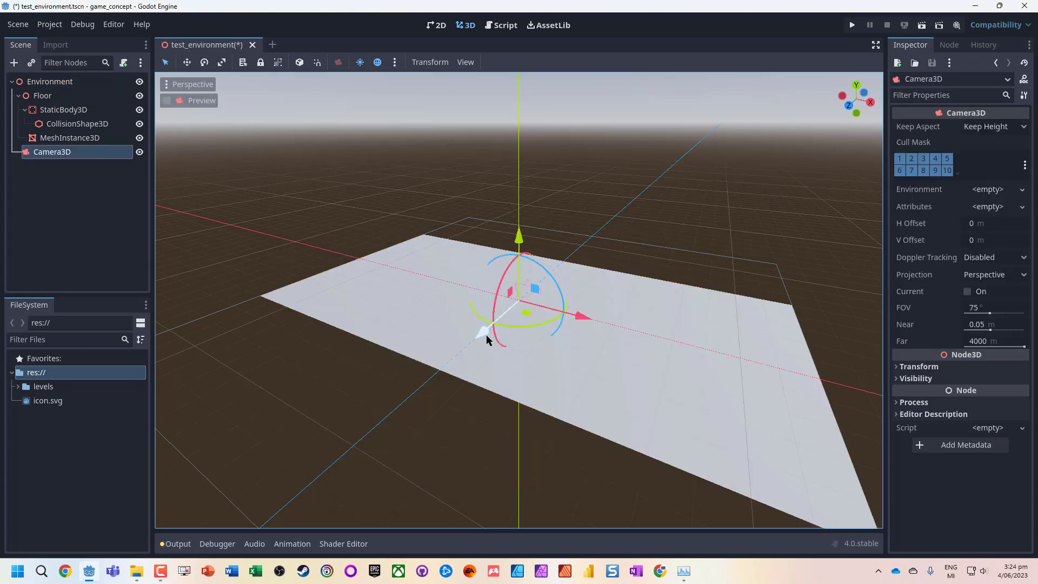
Move the camera toward the viewer along Z, raise it, and preview its view.
drag(483, 331, 297, 478)
scroll(341, 447, down, 4)
drag(386, 418, 322, 471)
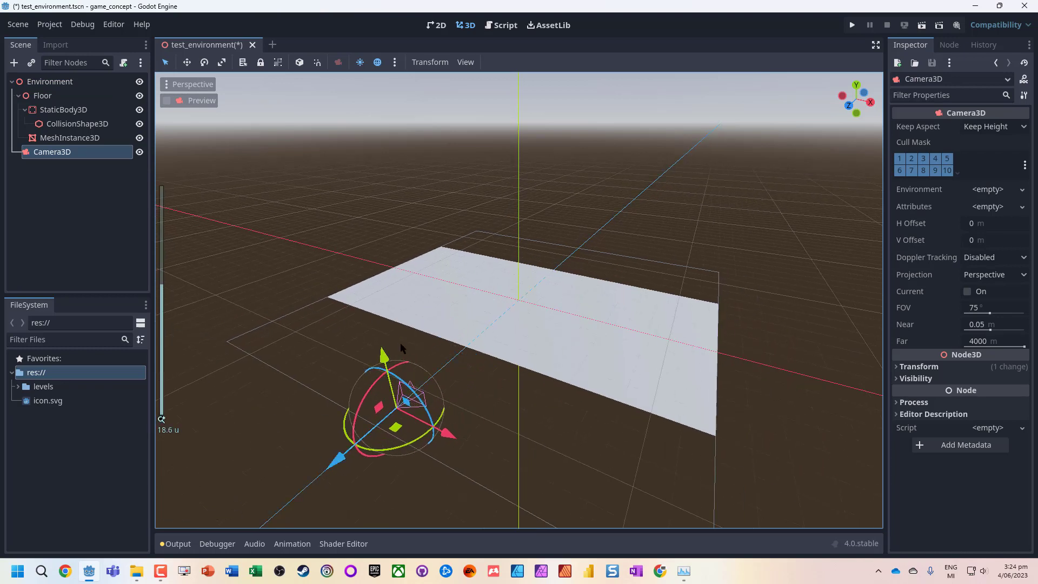
drag(333, 357, 324, 258)
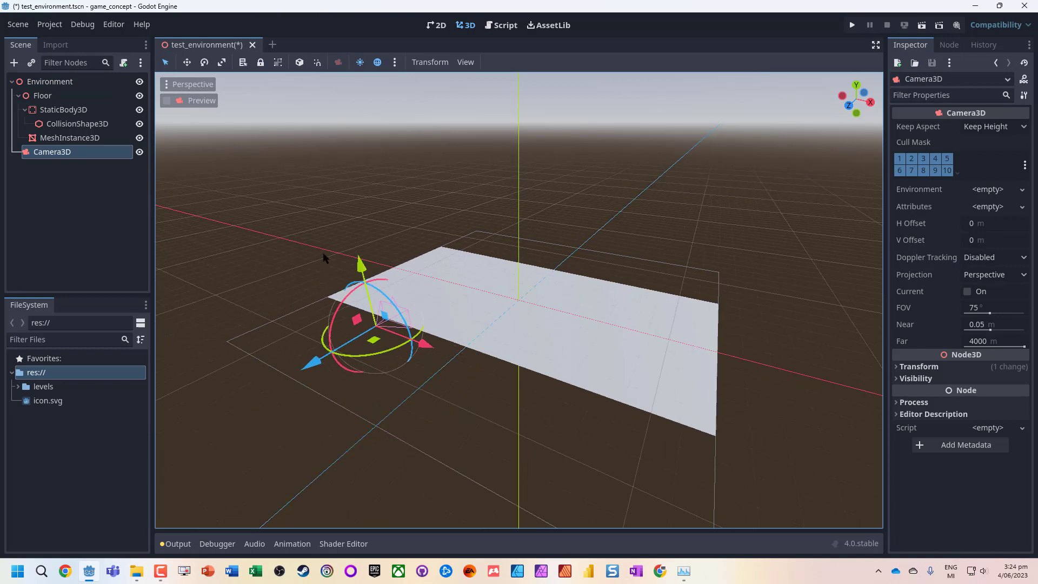
click(167, 101)
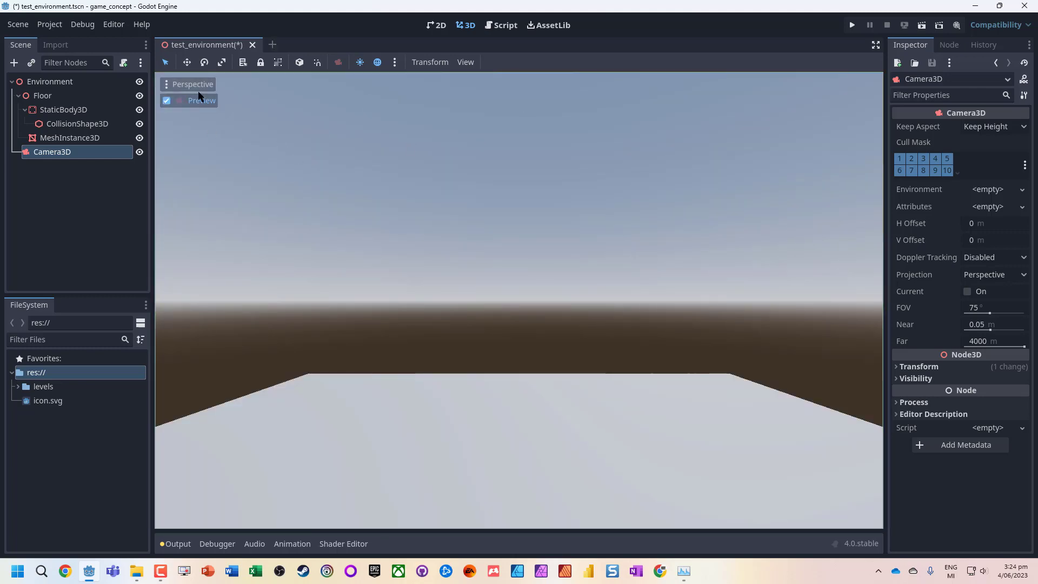
click(165, 100)
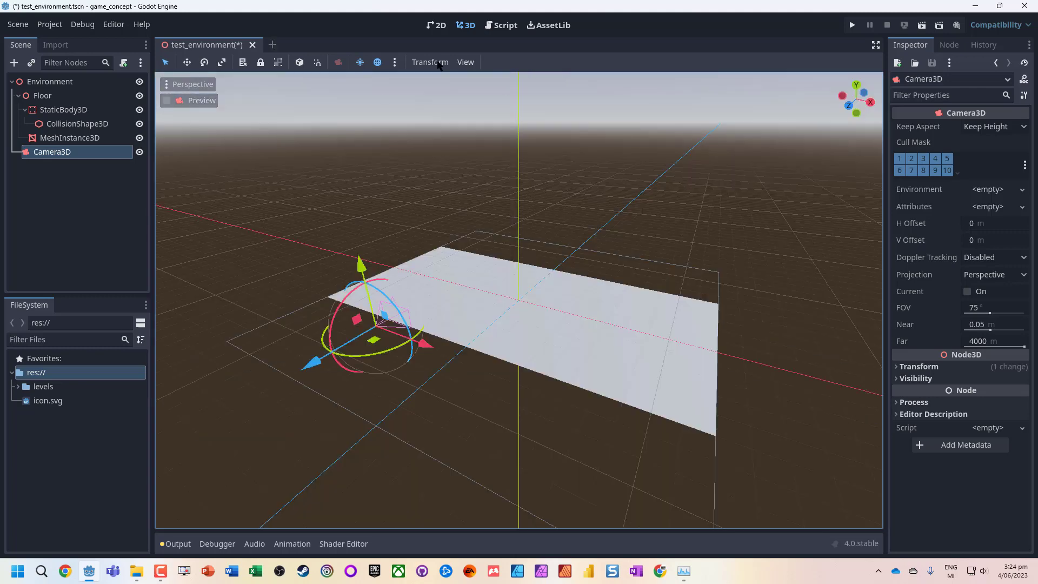
Split the editor into two stacked viewports with the camera preview in the lower one.
click(465, 62)
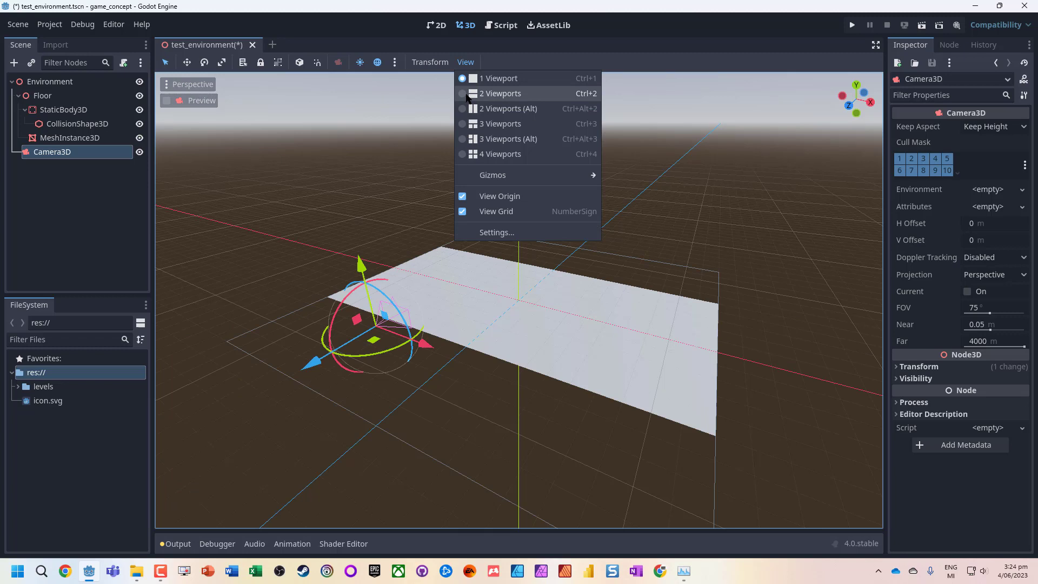
click(465, 94)
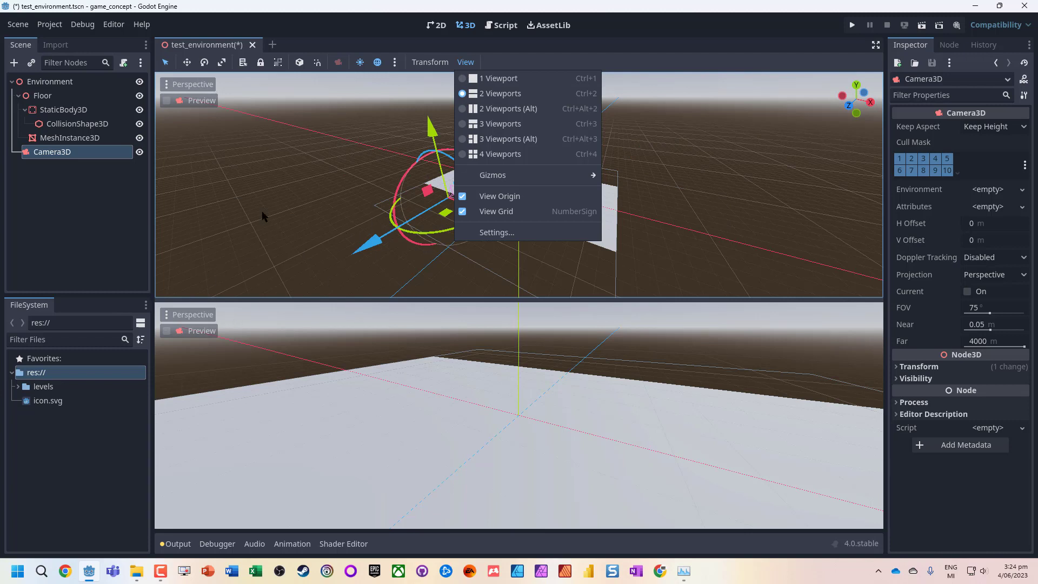
click(251, 173)
mouse_move(486, 225)
mouse_down()
mouse_move(578, 246)
mouse_move(491, 227)
mouse_up()
click(168, 330)
Slide, raise and tilt the camera down toward the floor, then return to one viewport.
drag(373, 255, 346, 270)
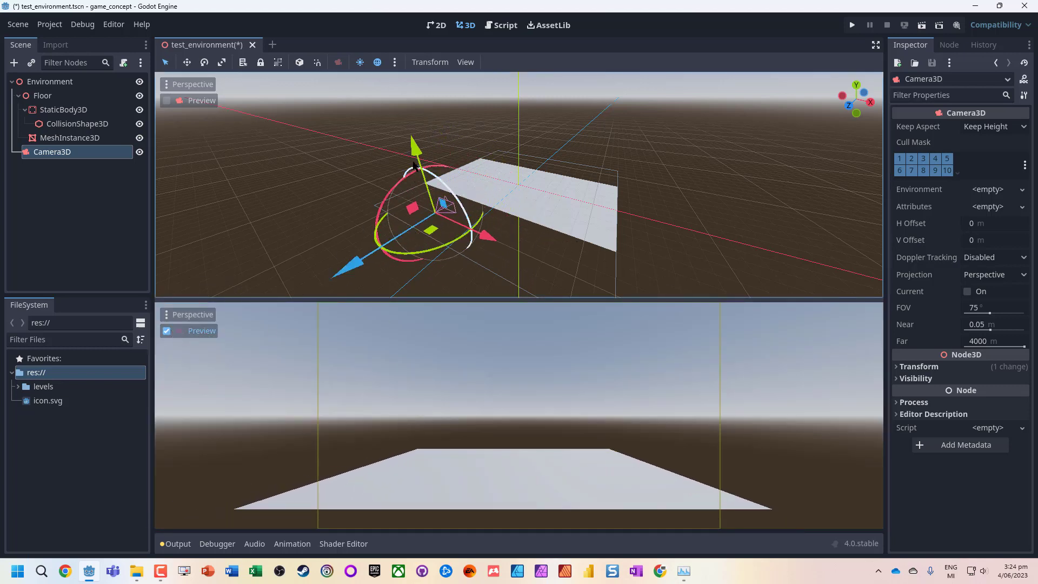
drag(415, 147, 387, 84)
drag(365, 137, 359, 163)
click(468, 62)
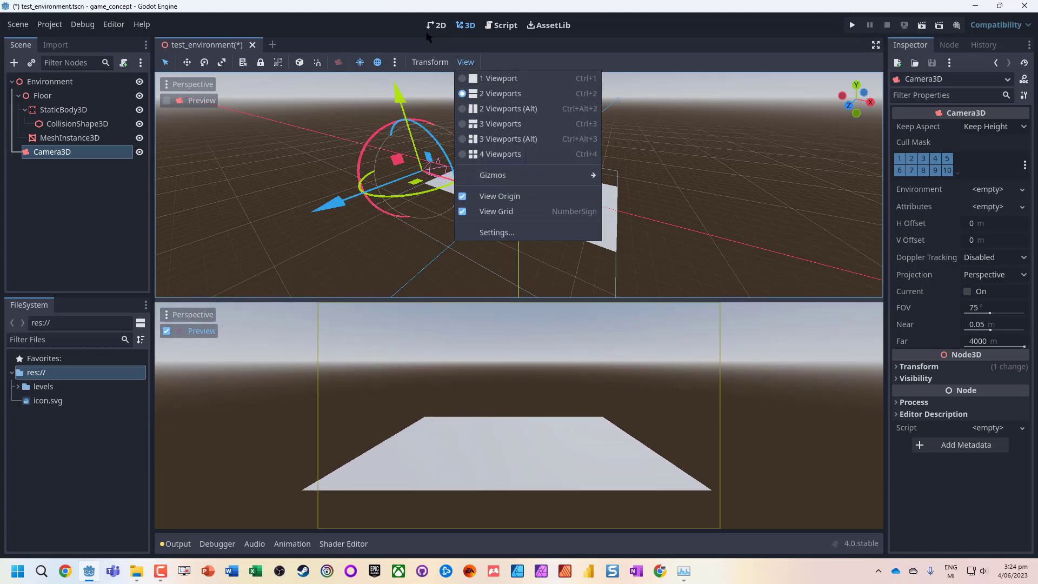
click(379, 39)
key(ctrl+1)
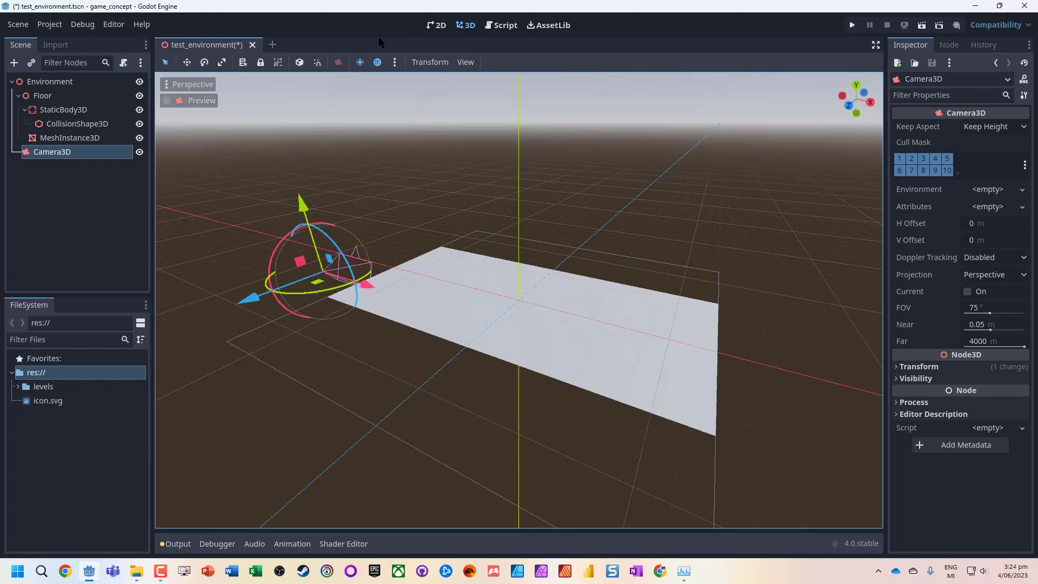
key(ctrl+2)
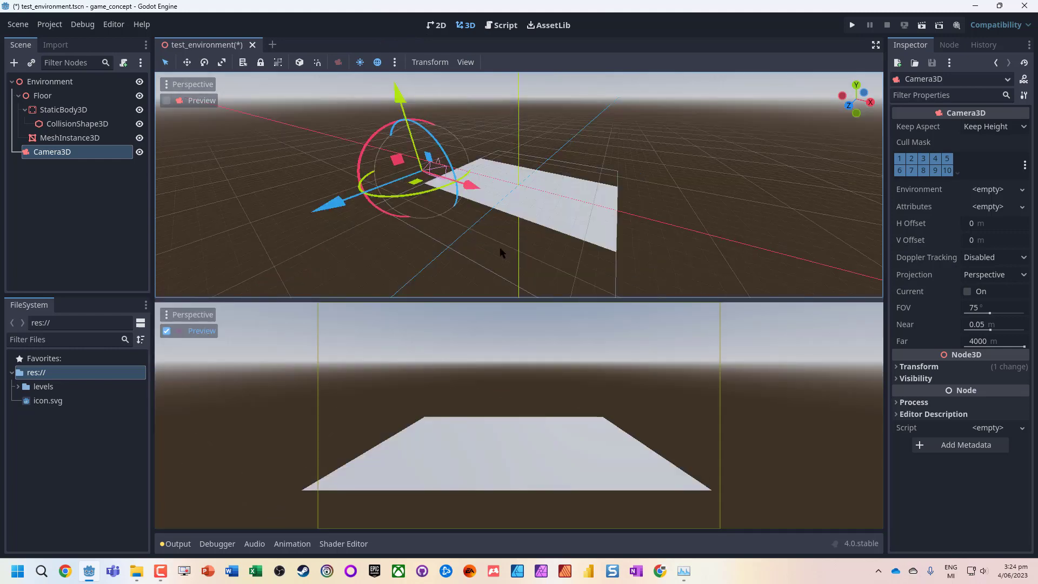
key(ctrl+1)
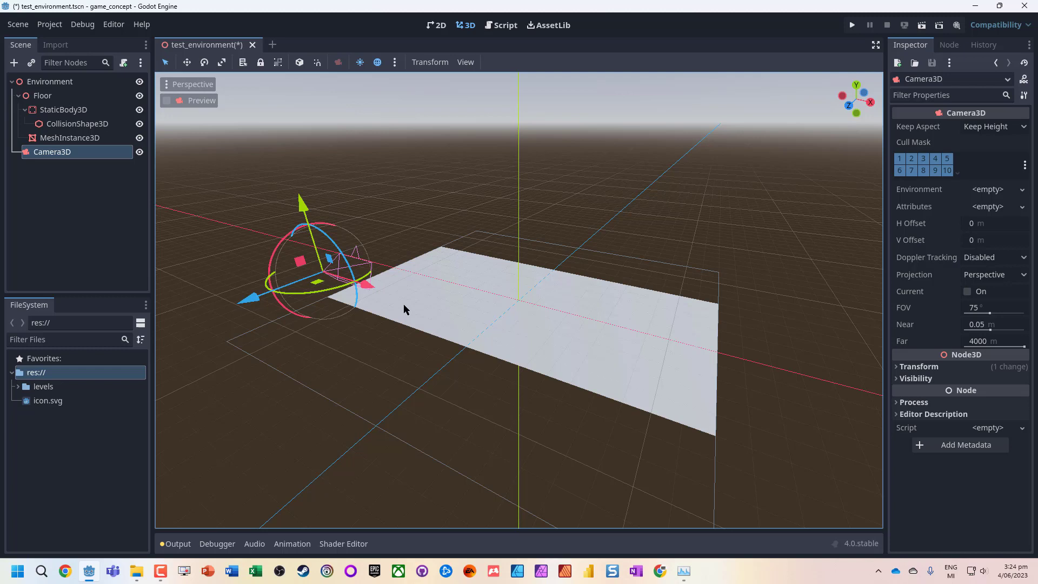
key(ctrl+2)
key(ctrl+1)
Save test_environment.tscn and clear the scene-tree selection.
key(ctrl+s)
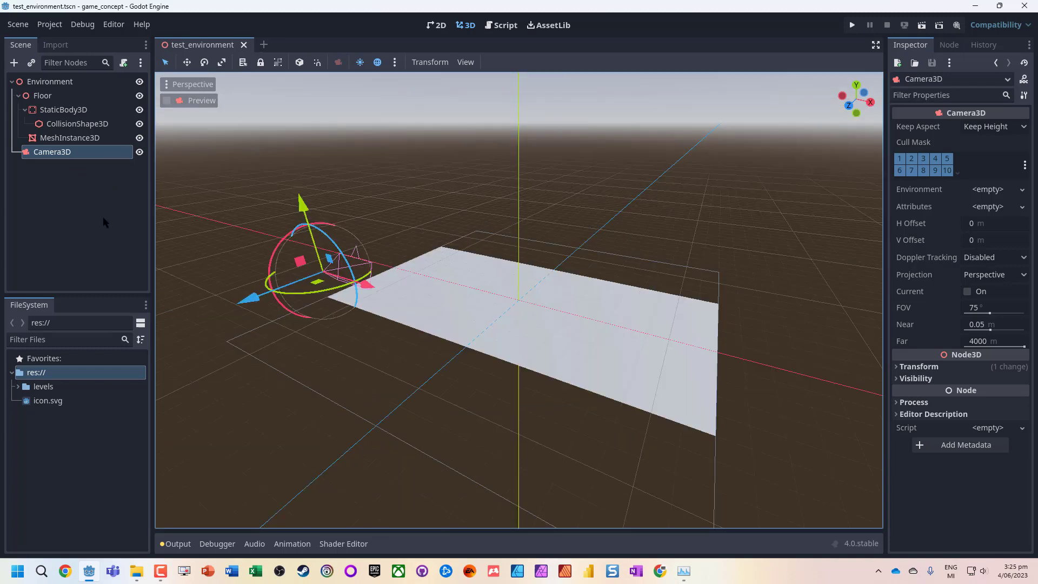
click(52, 173)
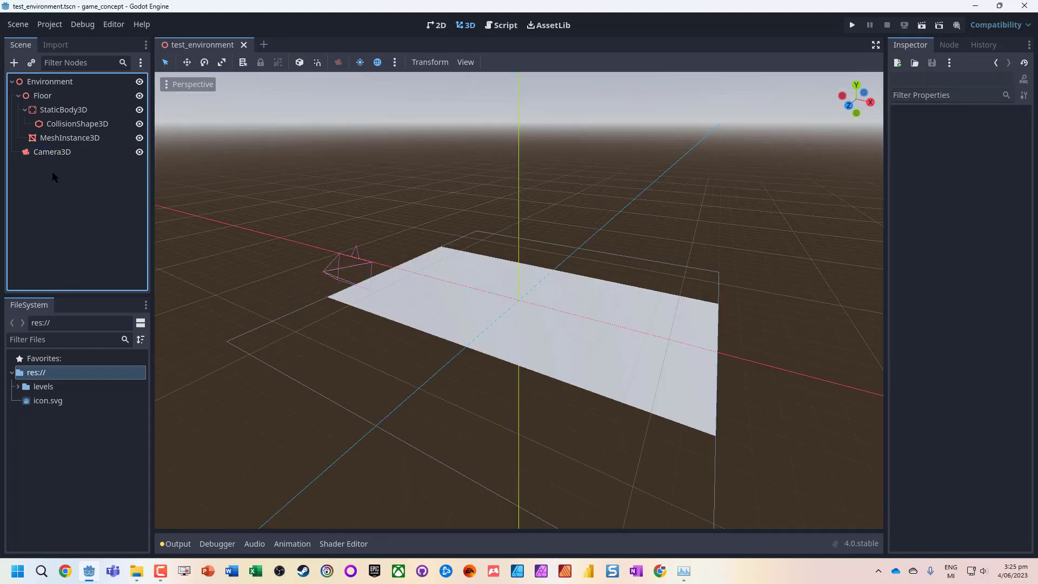
click(45, 84)
click(67, 461)
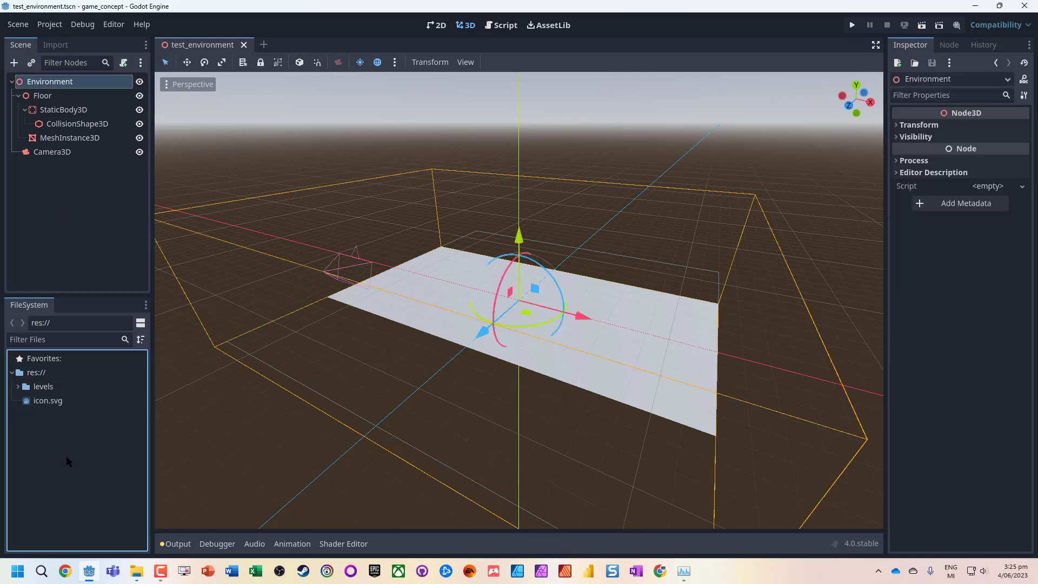
click(69, 184)
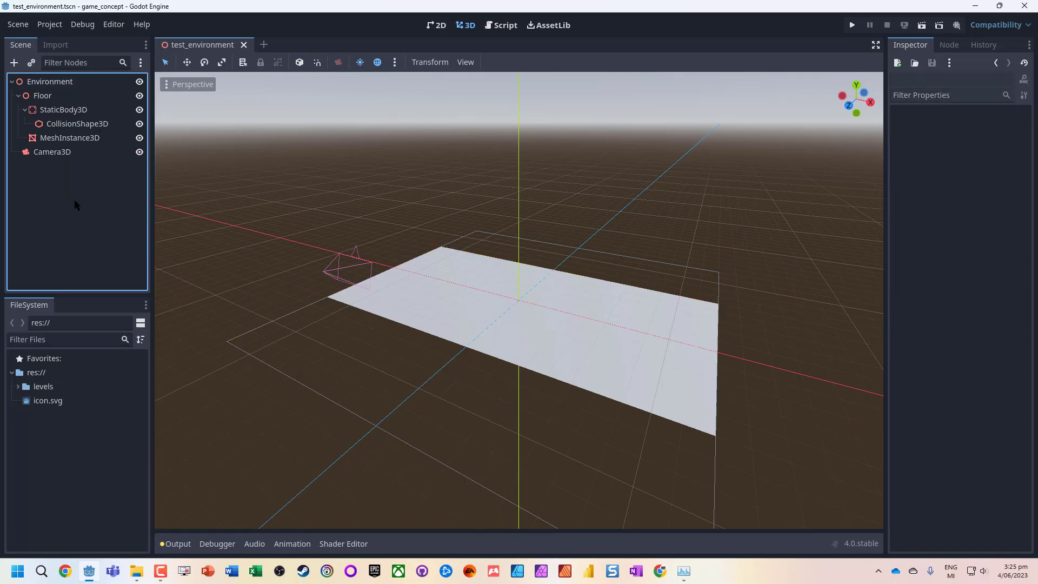
click(22, 25)
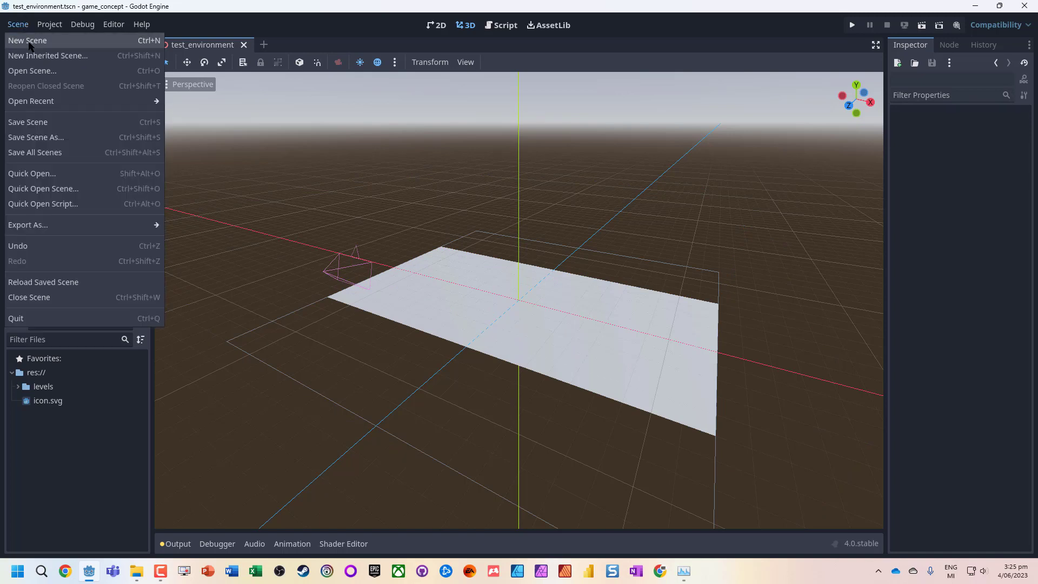
Create a new scene with a CharacterBody3D as its root node.
click(29, 42)
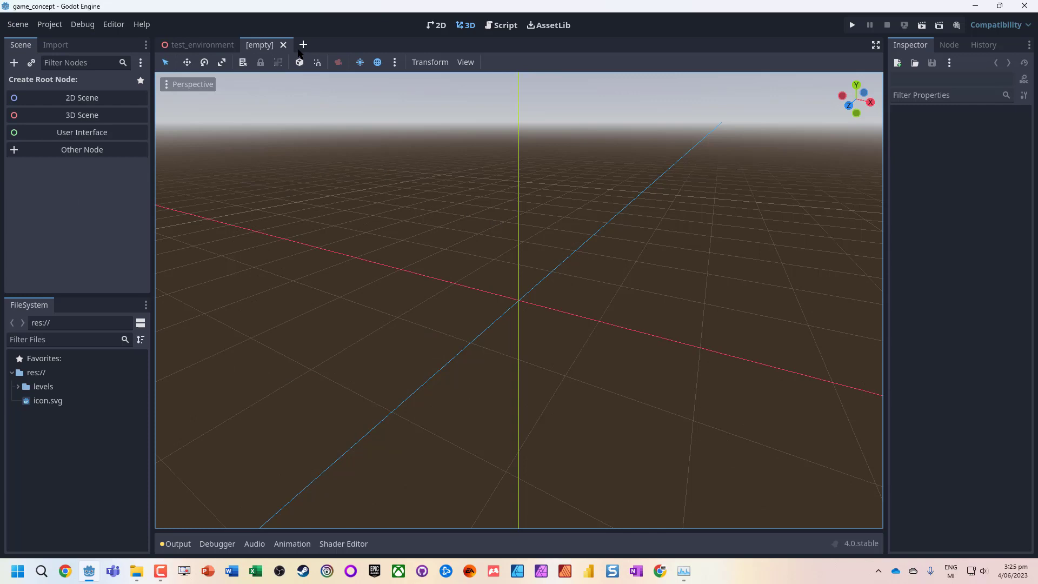
click(59, 152)
text(chara)
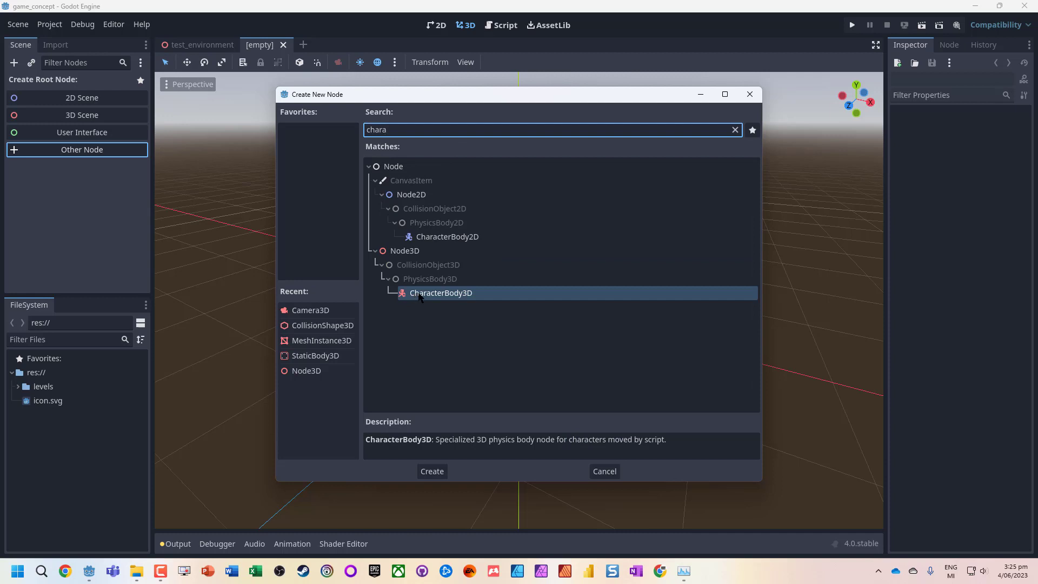
double_click(433, 295)
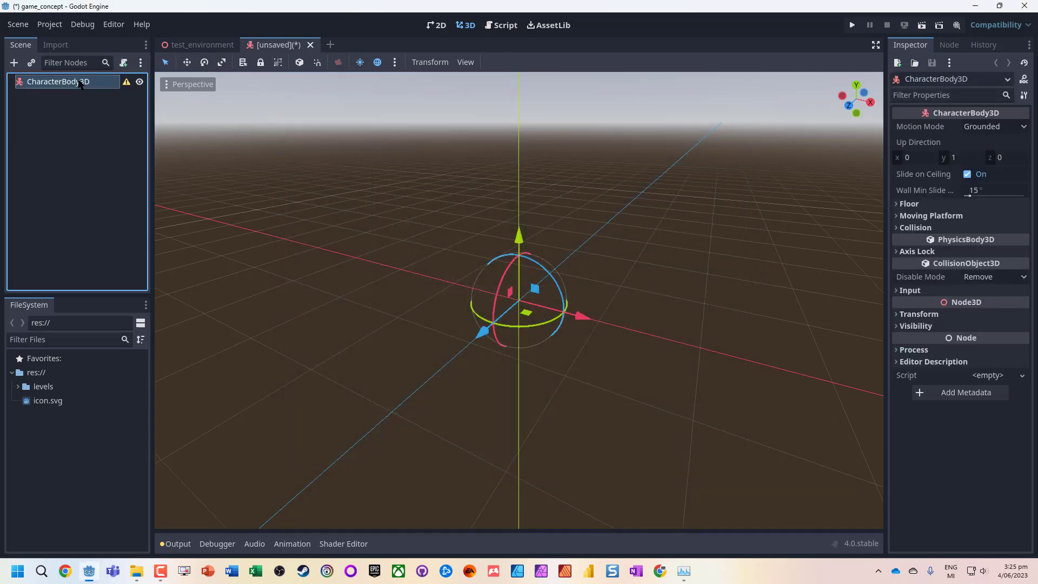
Rename the root to Player and check its missing-collision-shape warning.
double_click(79, 82)
text(Player)
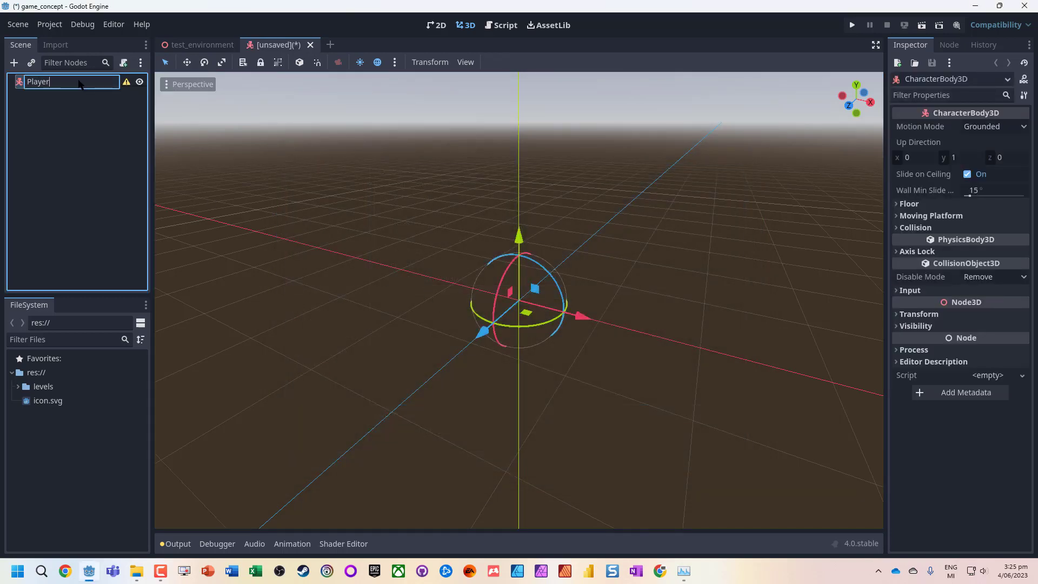
key(Return)
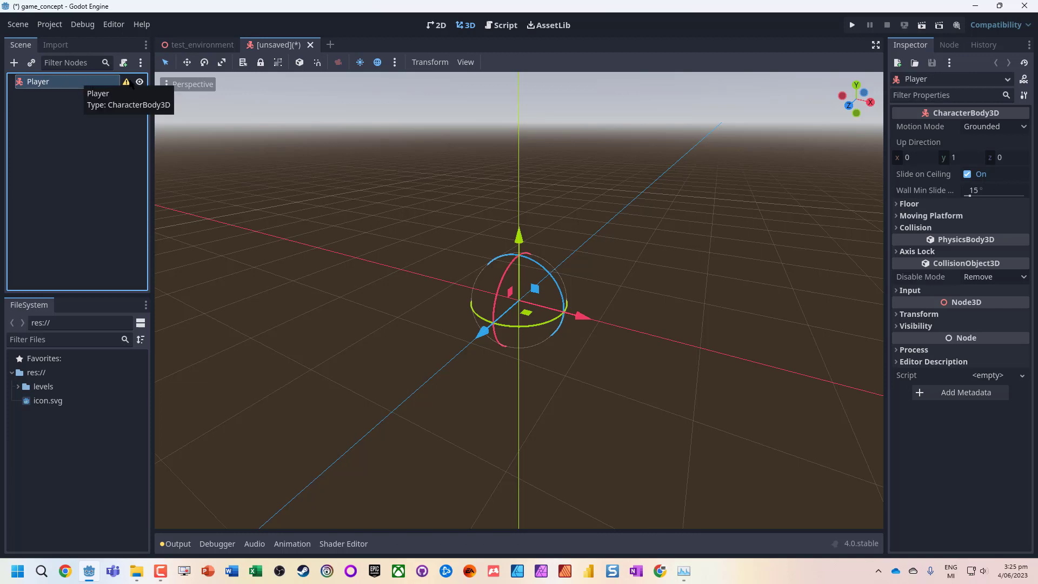
click(126, 83)
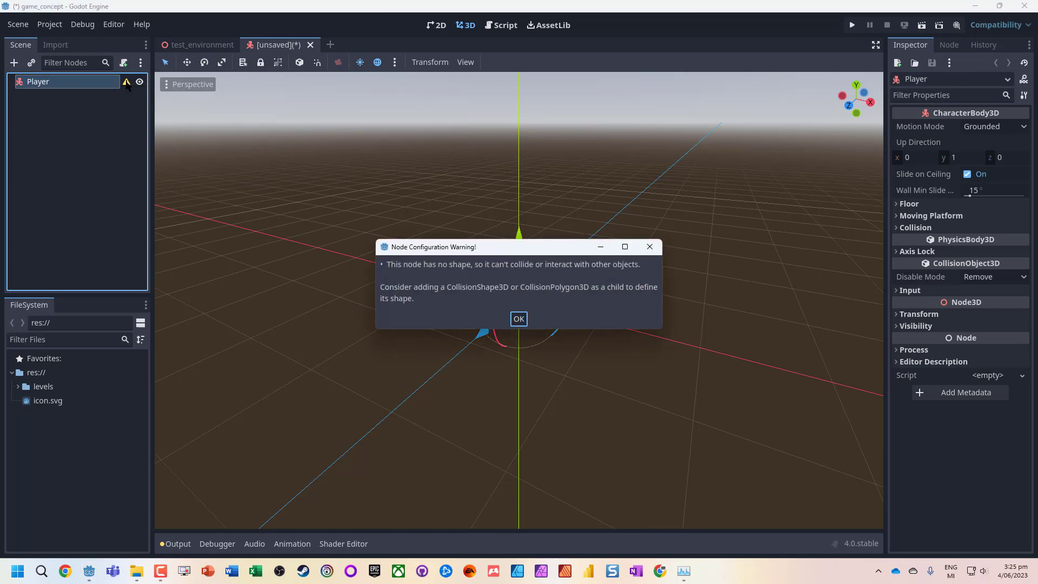
Add a CollisionShape3D child under Player.
click(518, 319)
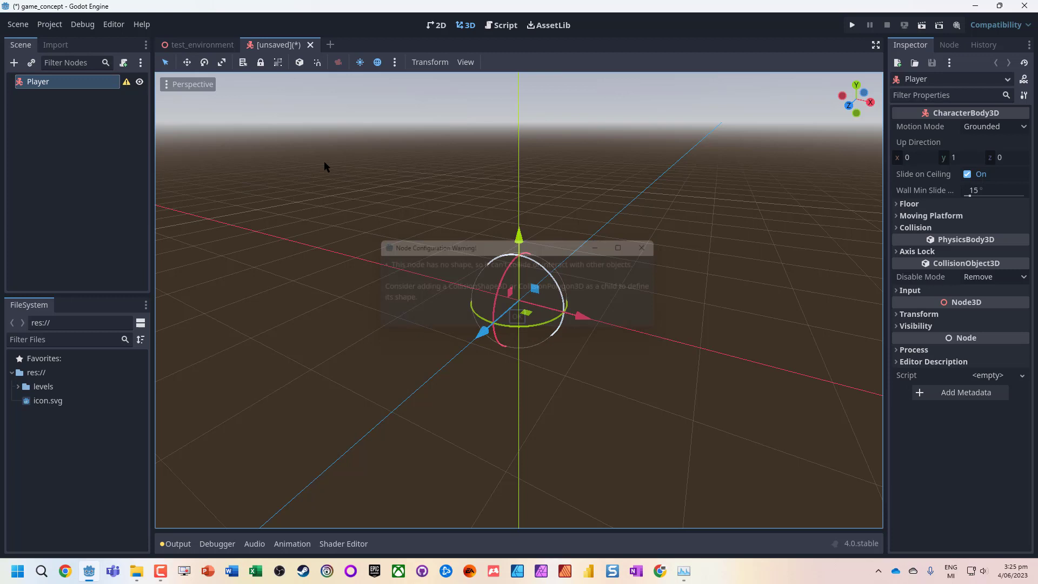
right_click(57, 85)
click(90, 95)
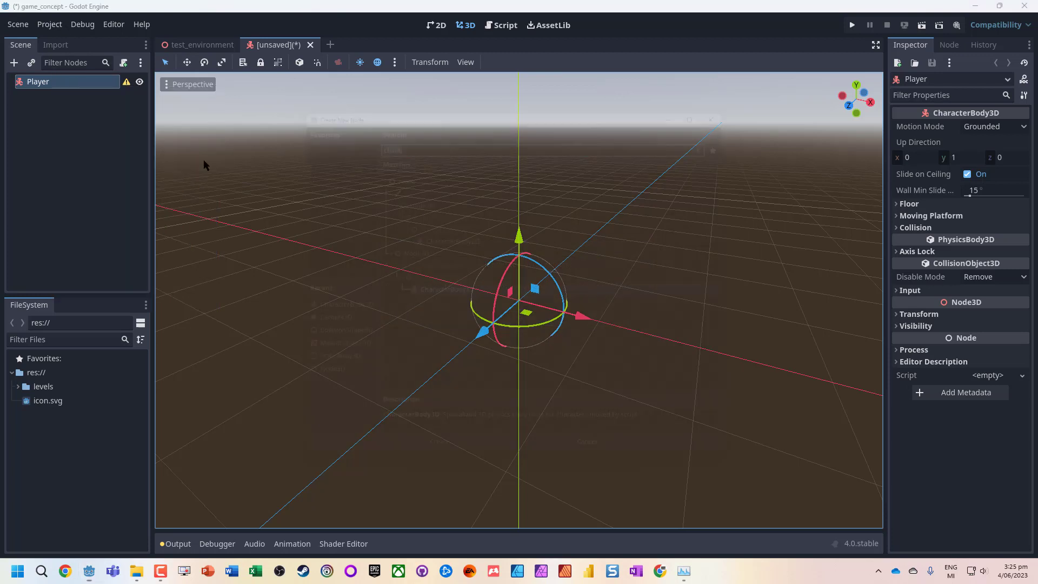
text(collis)
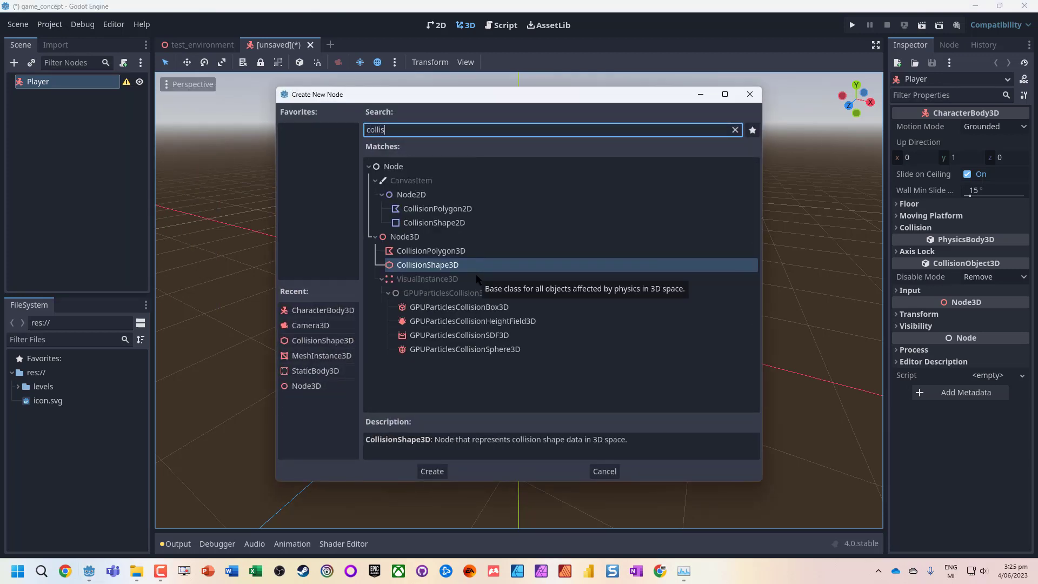
key(Return)
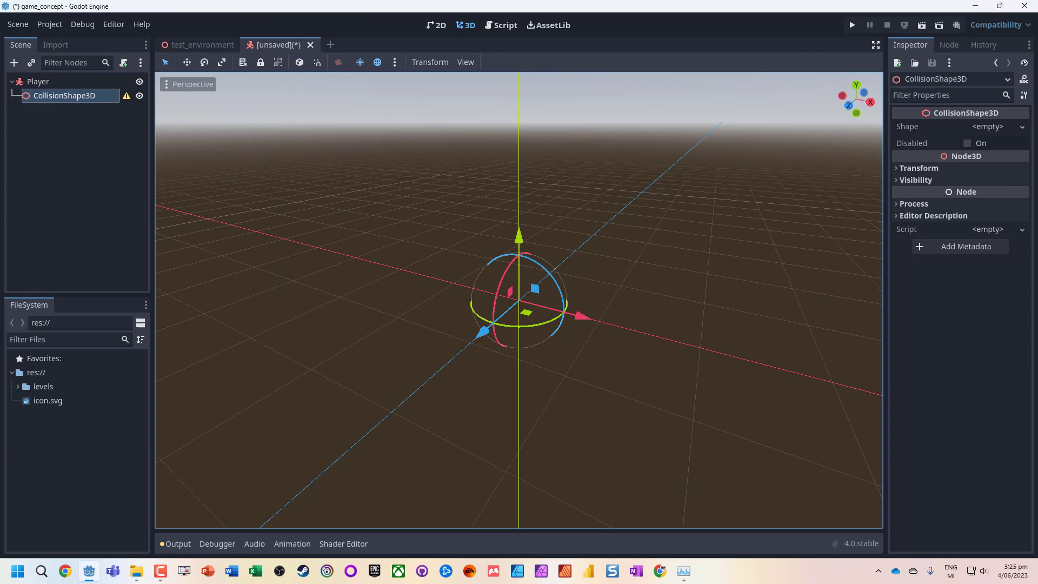
Add a Node3D child under Player named CharacterModel.
click(79, 82)
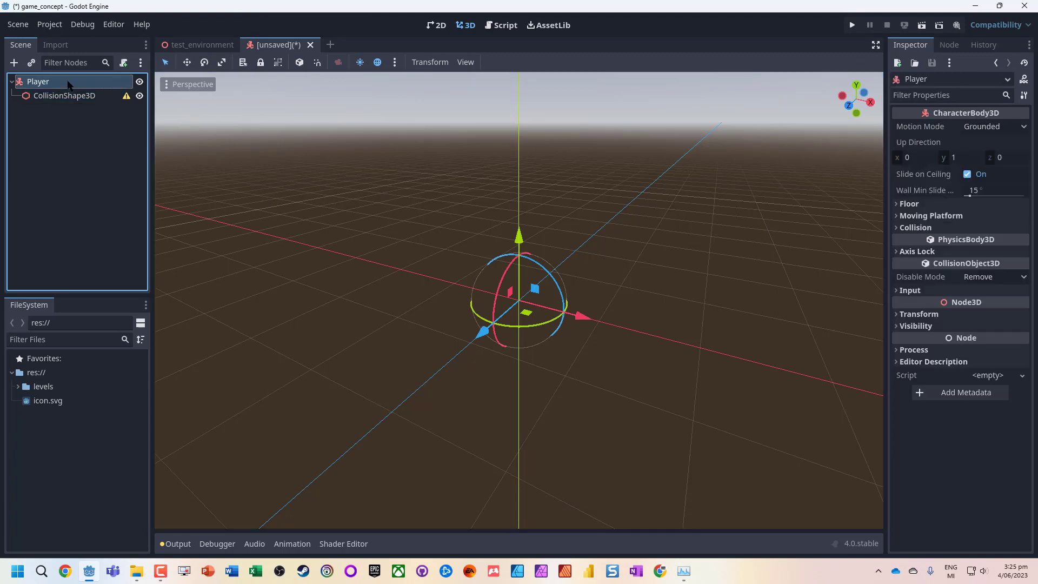
right_click(80, 82)
click(90, 91)
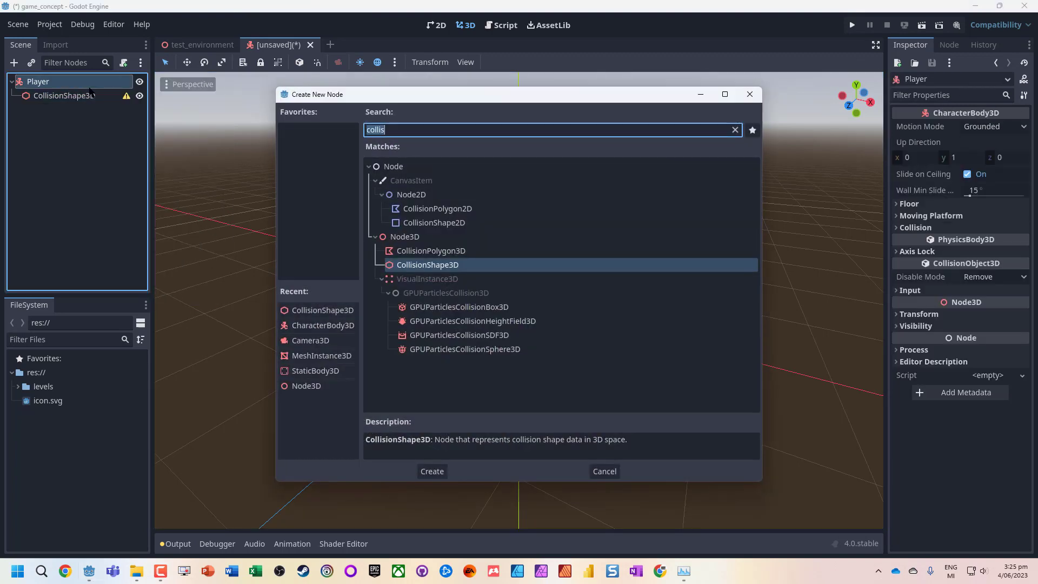
text(Node)
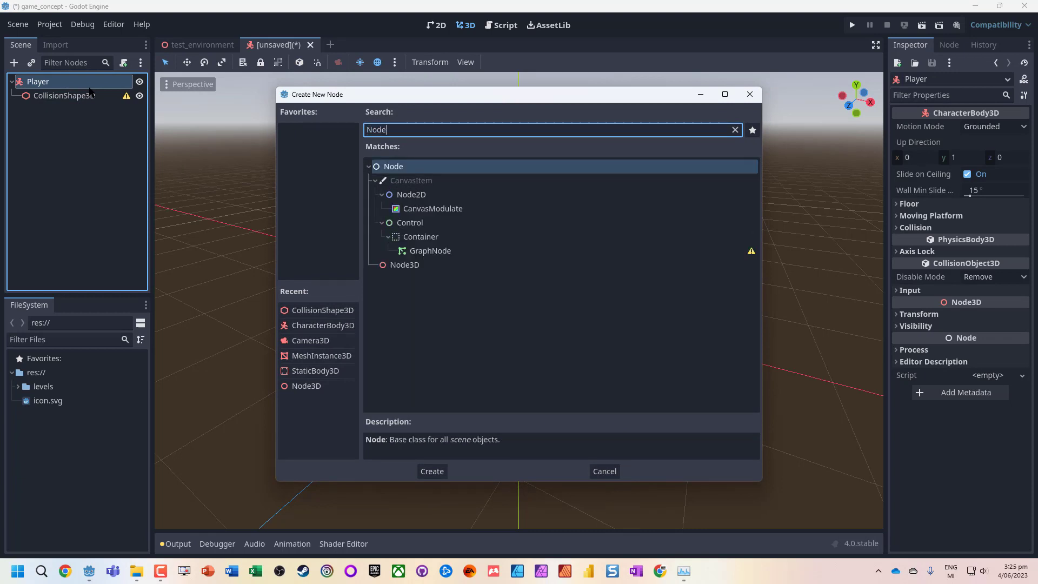
text(3)
key(Return)
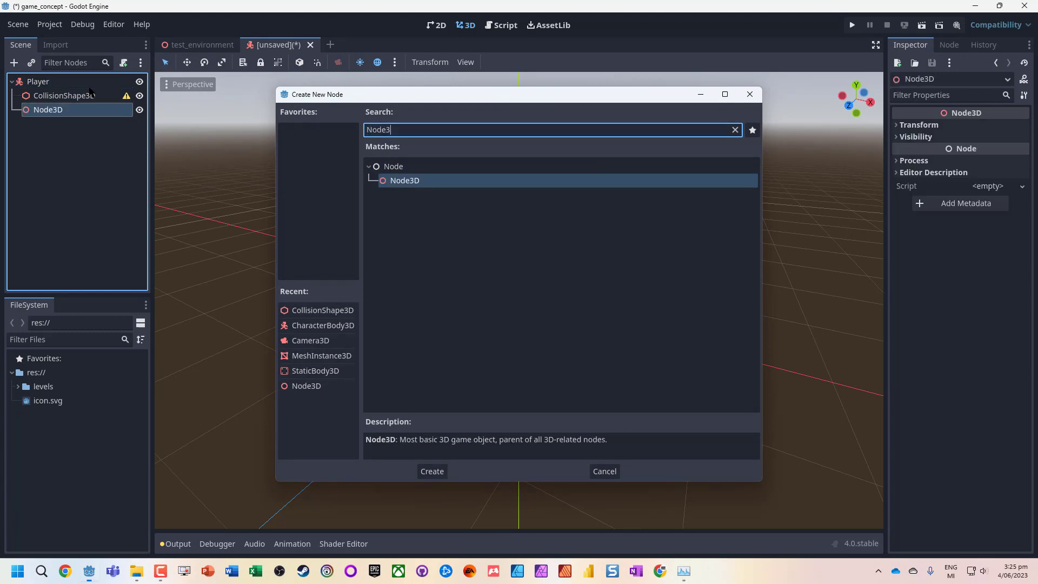
key(F2)
text(CharacterM)
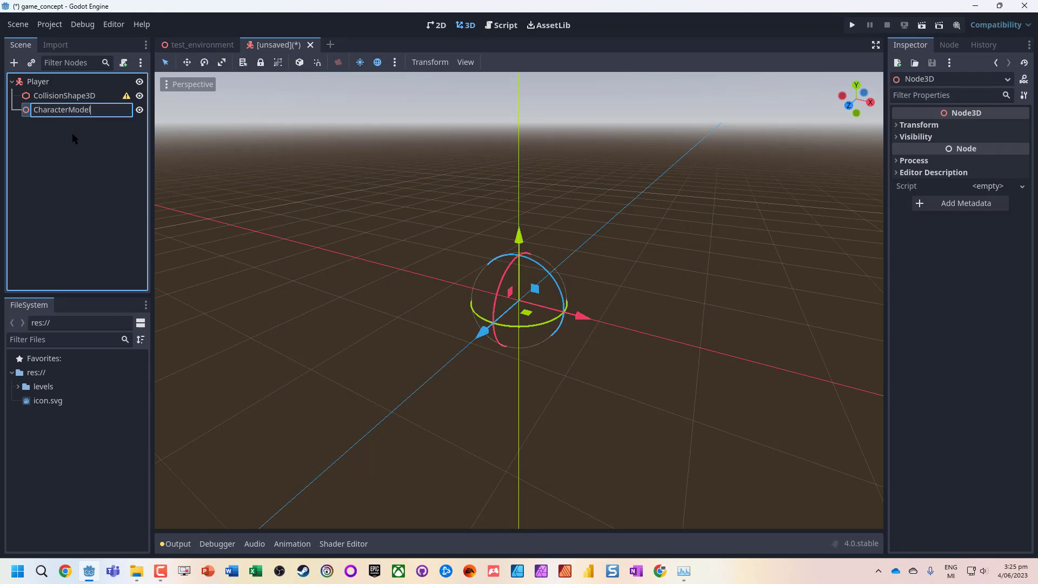
key(Return)
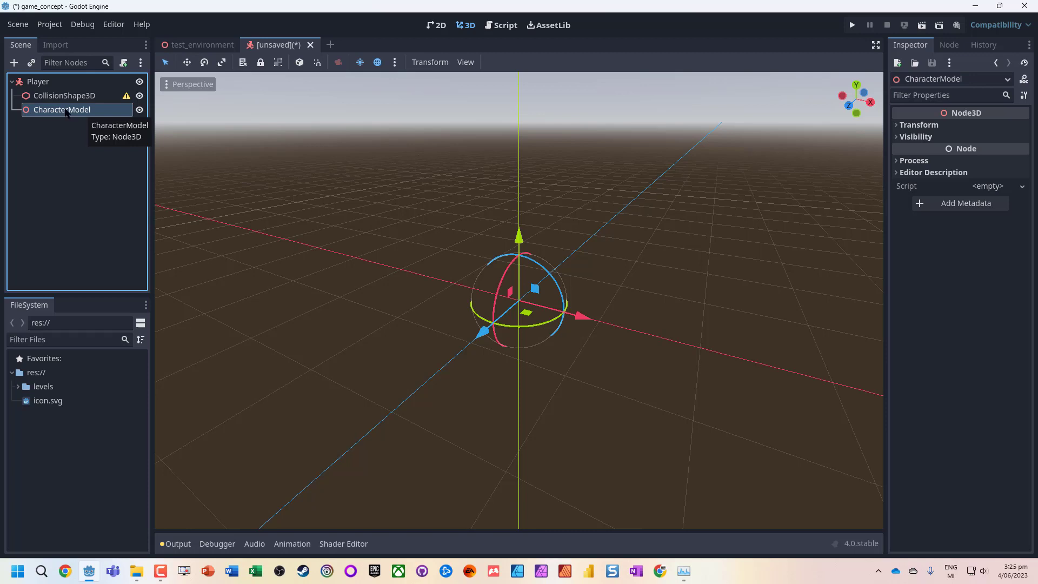
Add a MeshInstance3D named Body under CharacterModel.
right_click(65, 111)
click(102, 111)
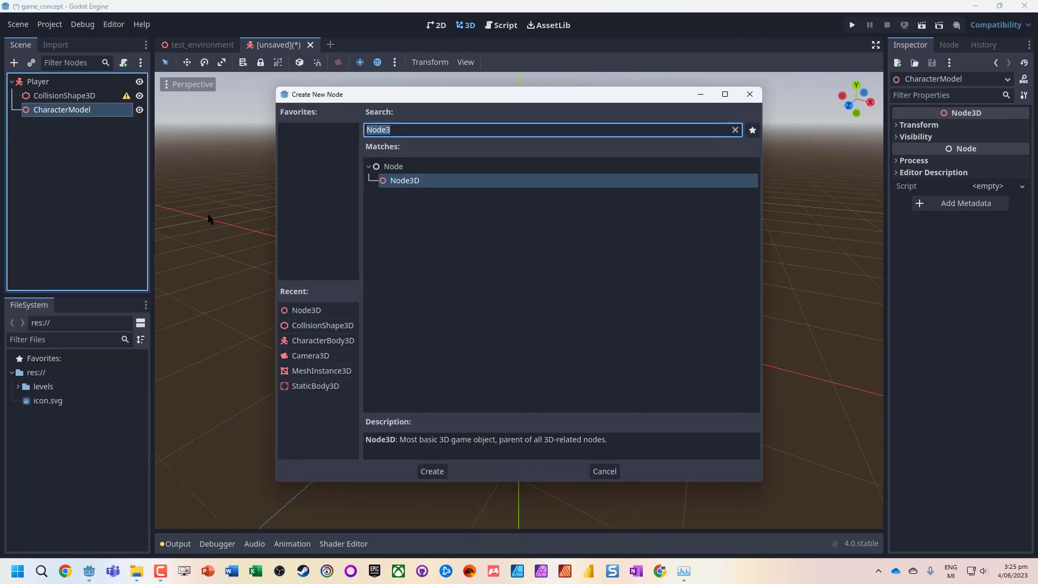
text(mesh)
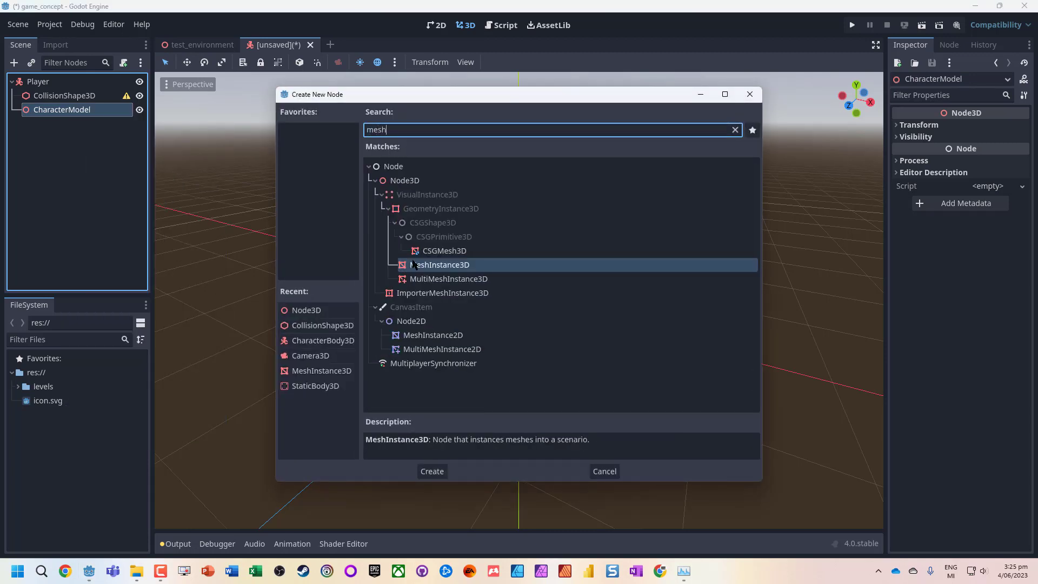
double_click(413, 265)
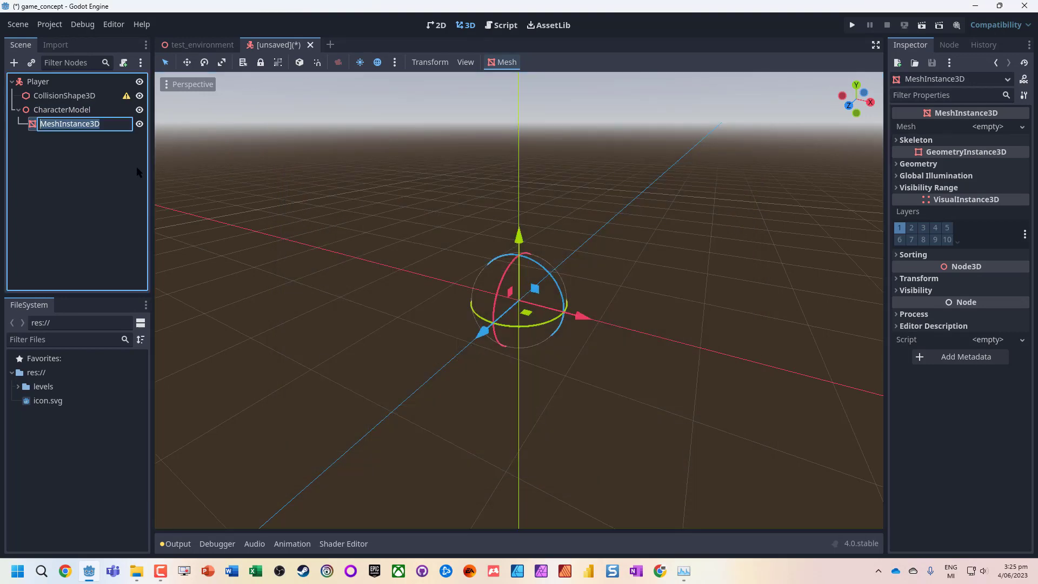
text(Body)
key(Return)
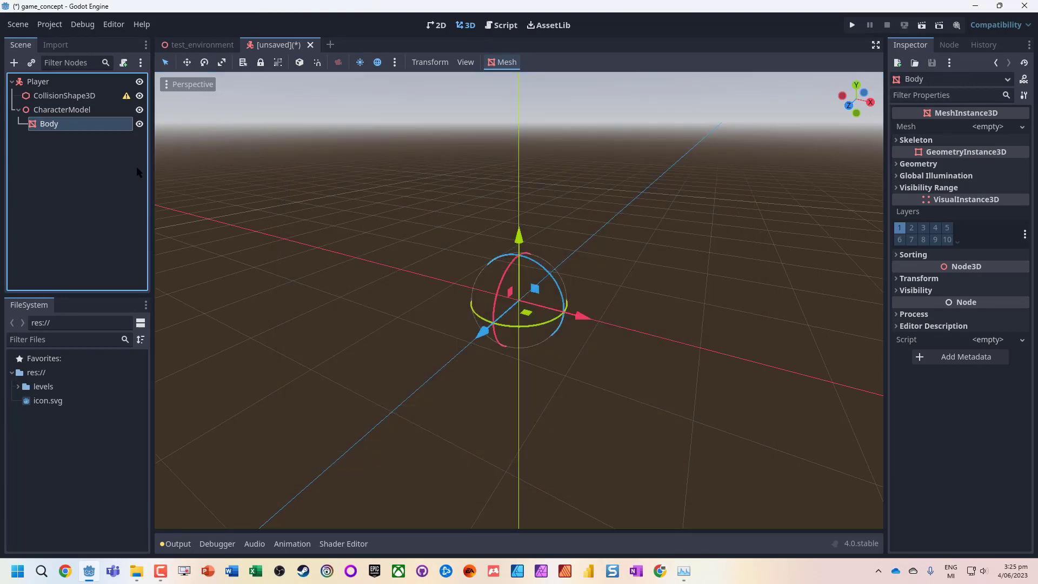
Add a second MeshInstance3D named Visor under CharacterModel.
right_click(52, 111)
click(83, 123)
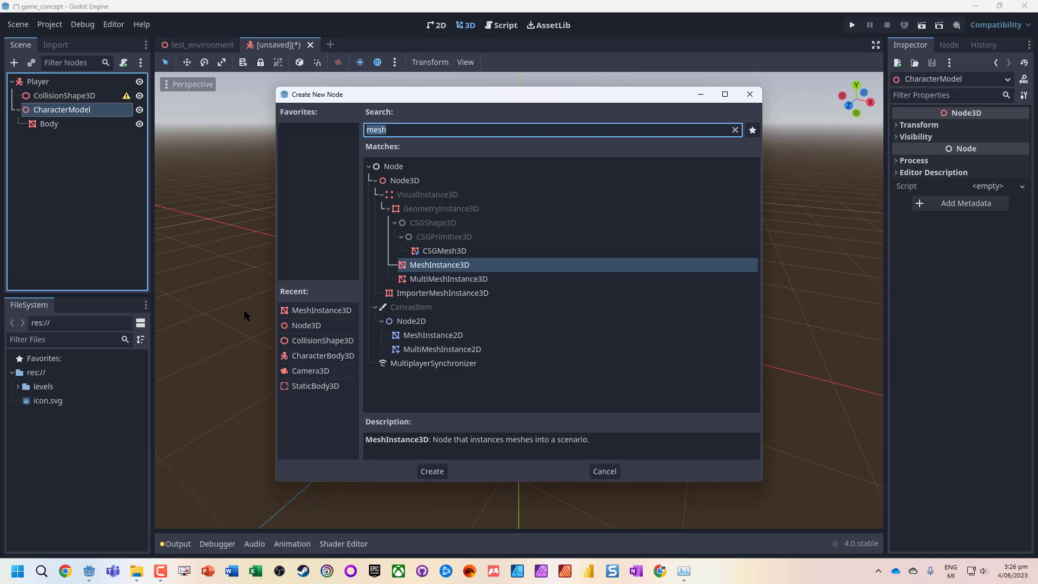
double_click(468, 265)
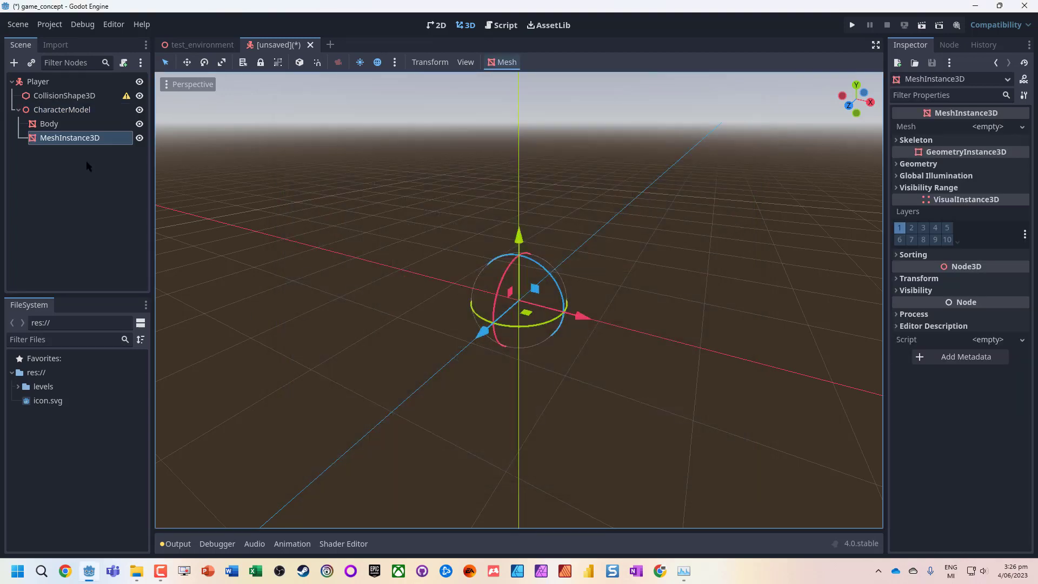
double_click(56, 137)
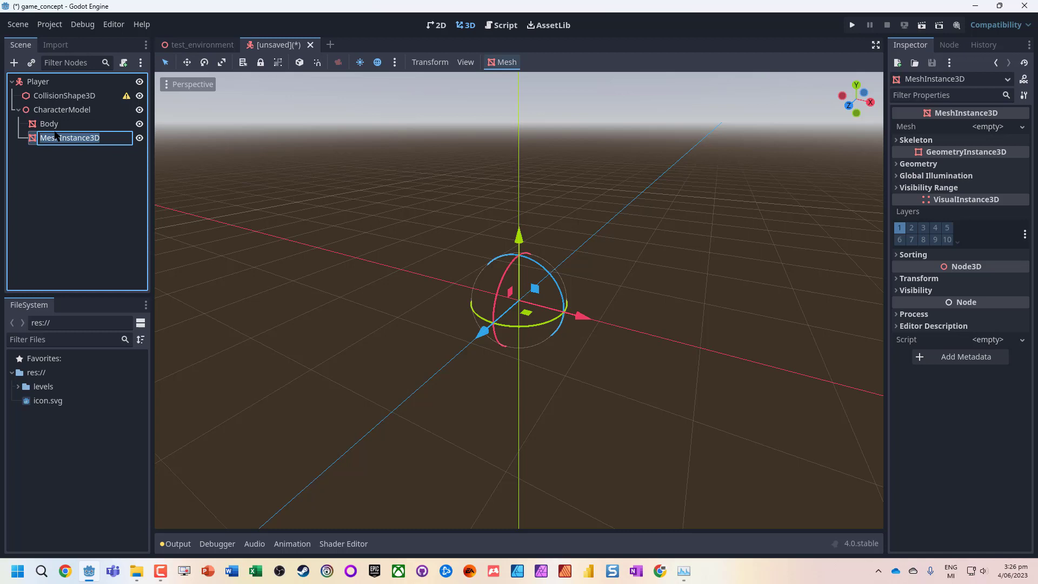
text(D)
text(isor)
key(Return)
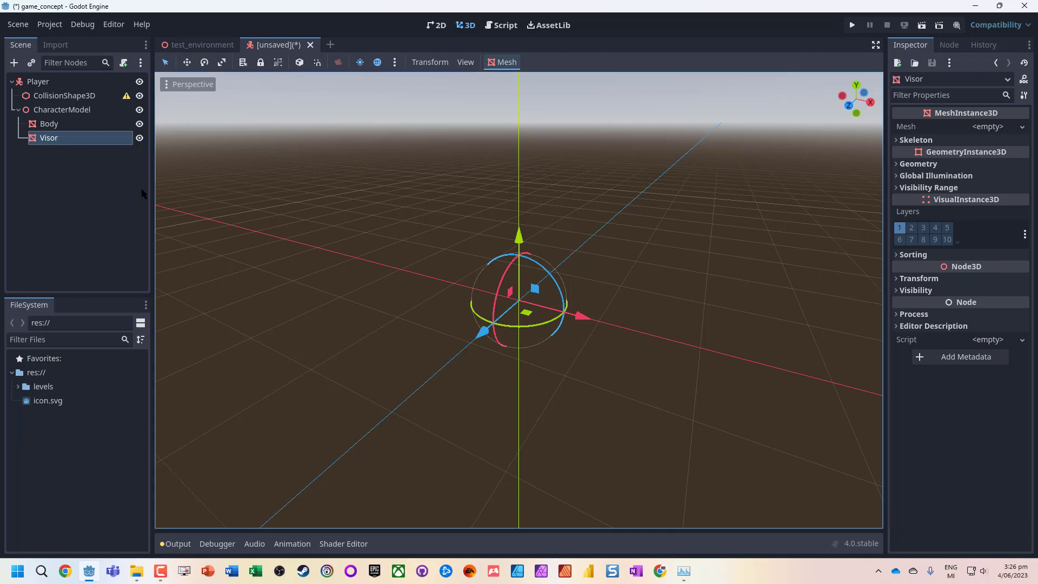
Give the Body node a new CapsuleMesh.
click(49, 124)
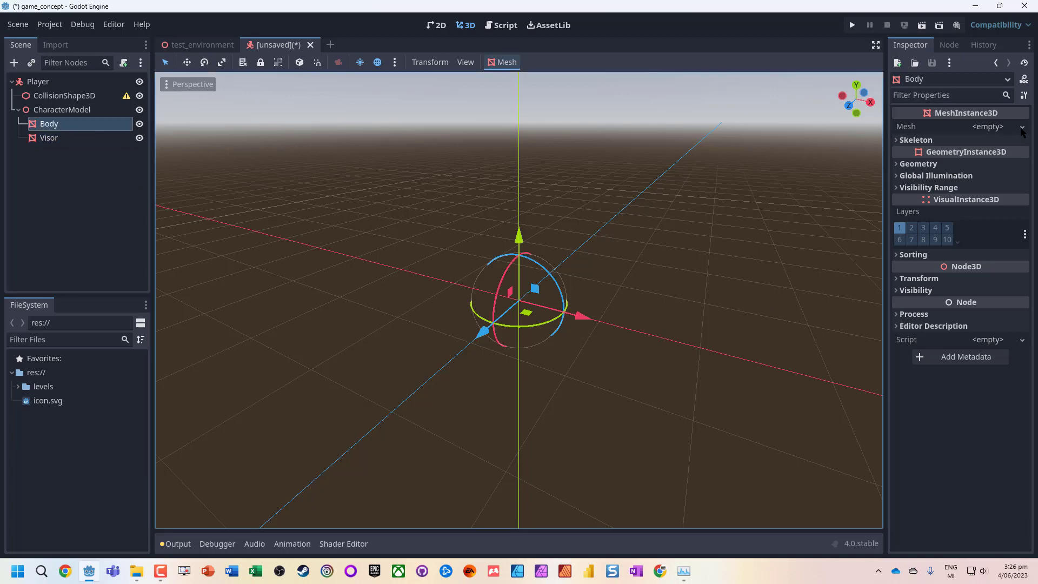
click(1022, 127)
click(967, 203)
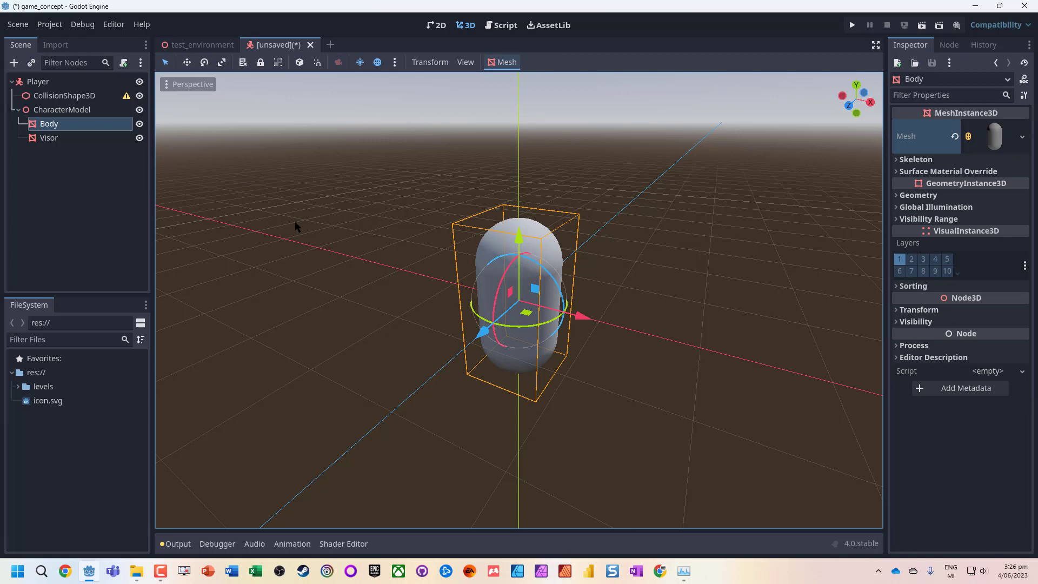
Give the Visor node a new BoxMesh.
click(53, 139)
click(1021, 127)
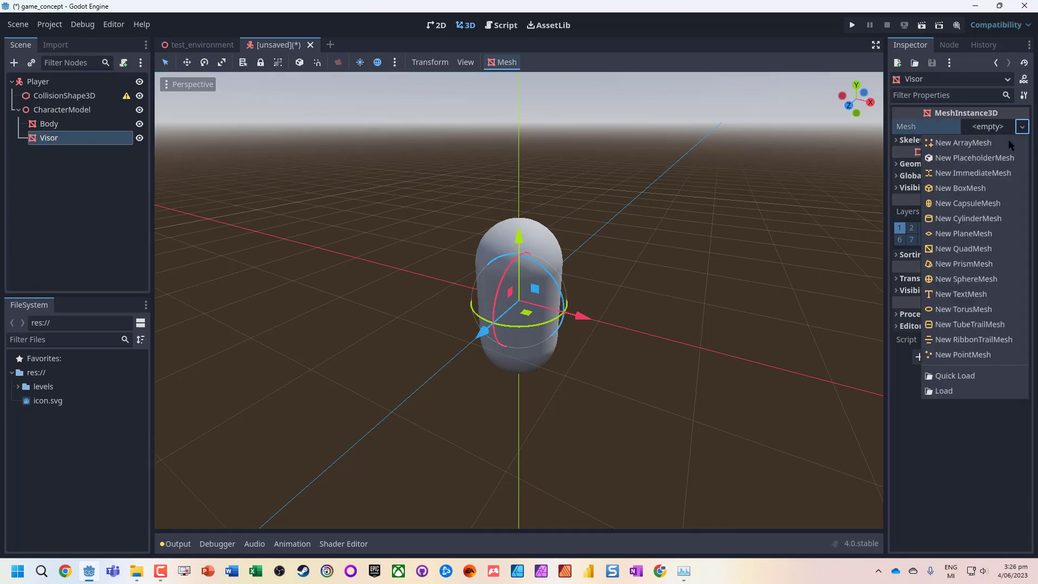
click(960, 188)
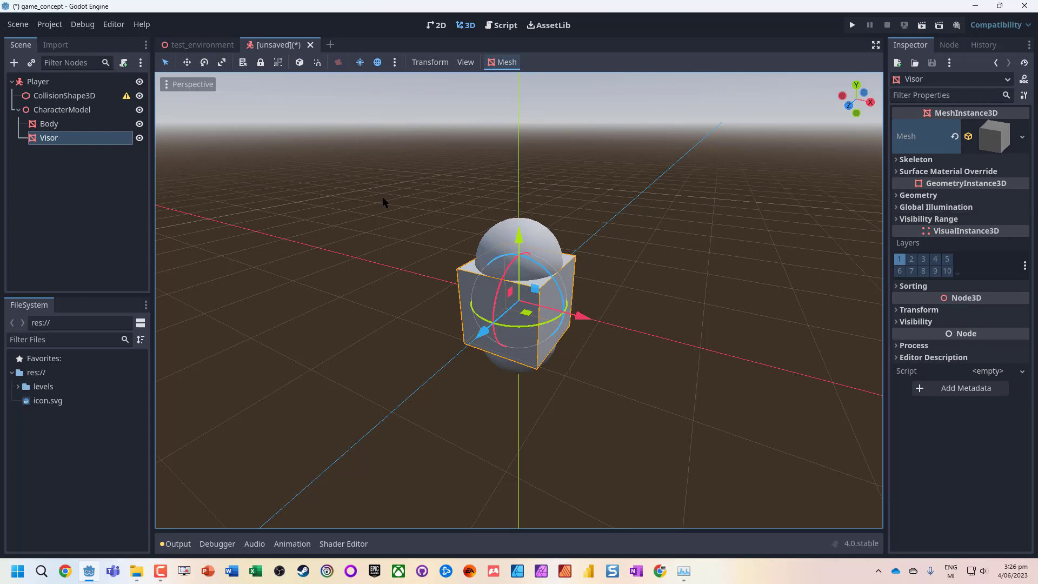
Raise the Visor box above the capsule.
drag(521, 236, 527, 156)
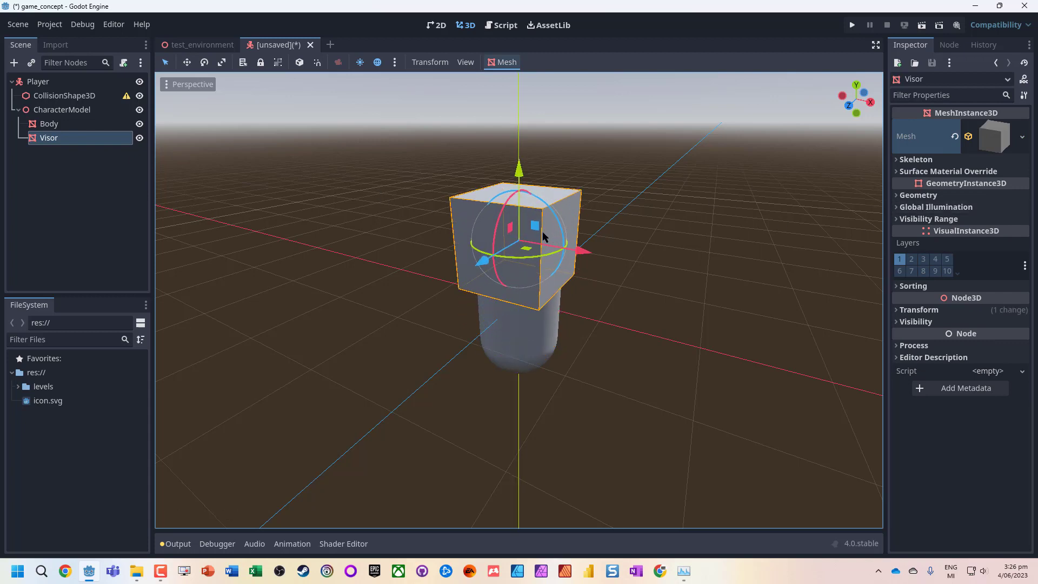
click(189, 63)
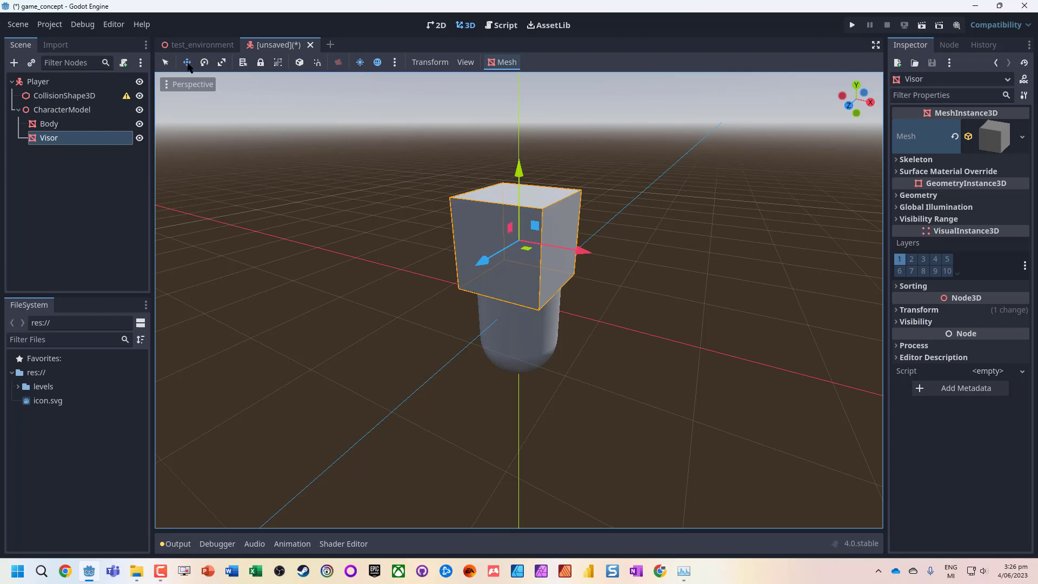
click(222, 62)
drag(855, 116, 854, 106)
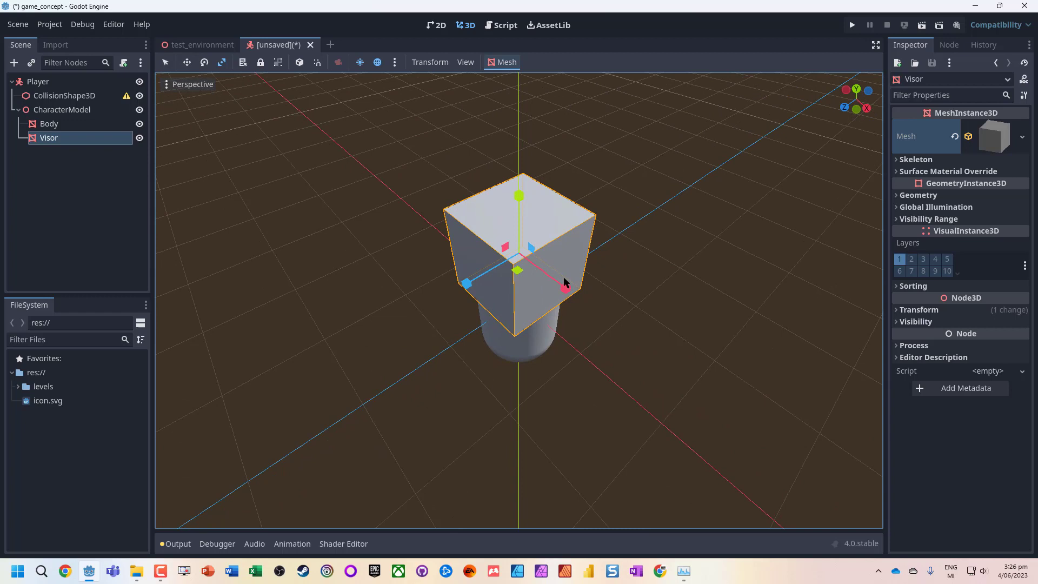
Scale the Visor down along X, Y and Z into a thin, flat slab.
drag(563, 291, 539, 270)
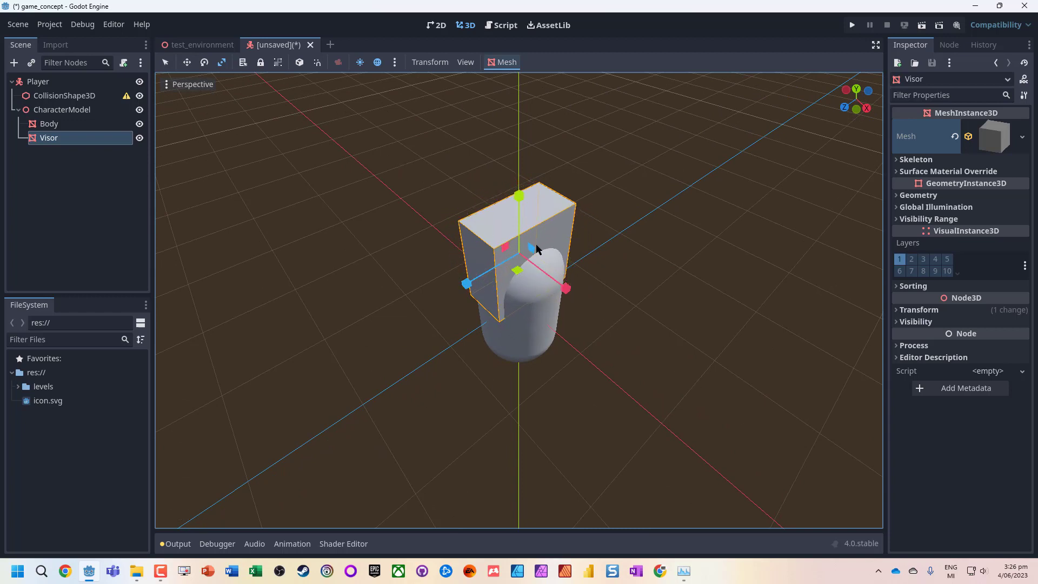
drag(519, 199, 516, 212)
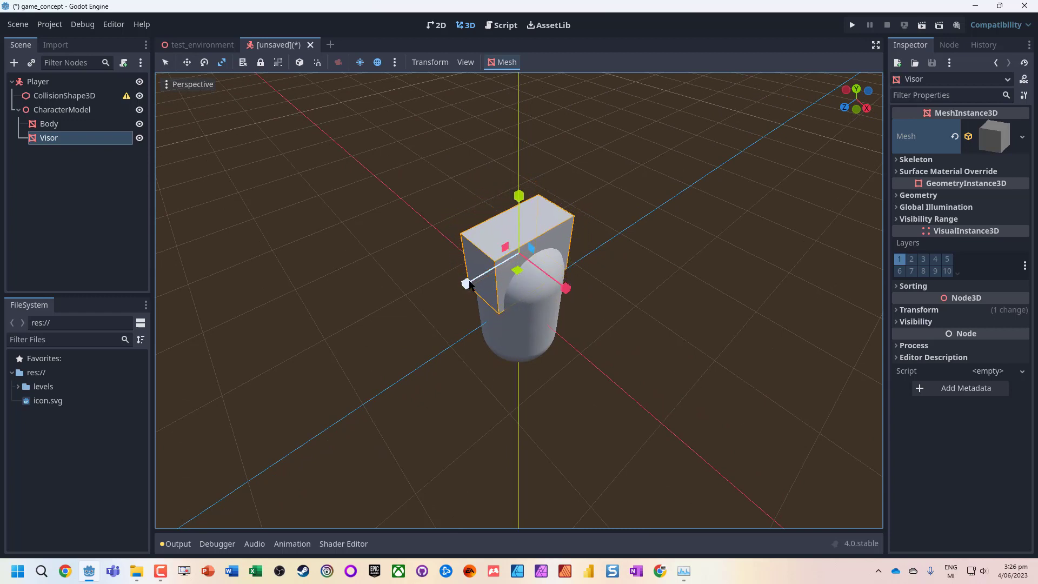
drag(467, 283, 490, 272)
click(186, 63)
click(221, 62)
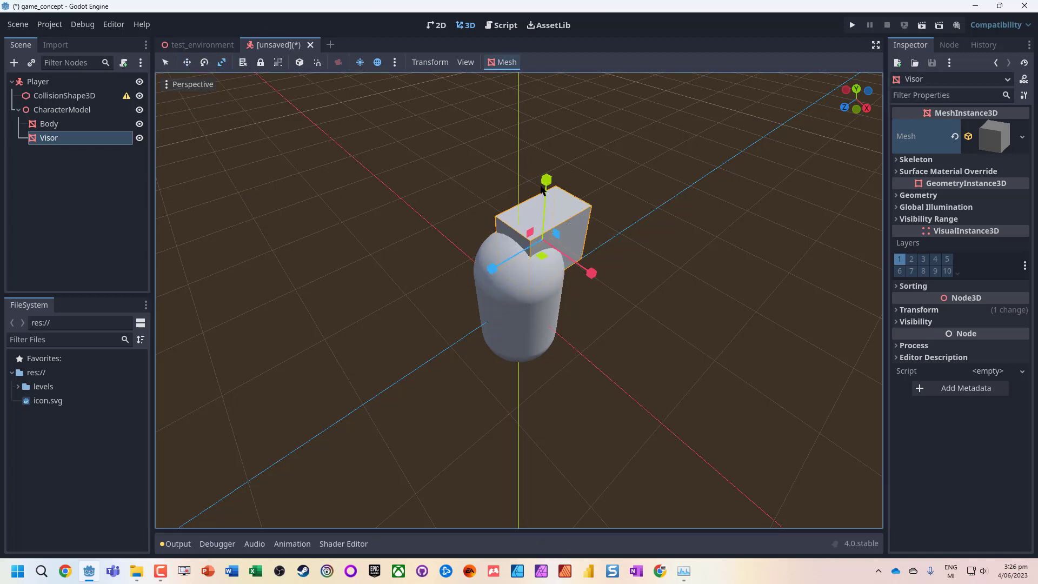
drag(544, 183, 547, 184)
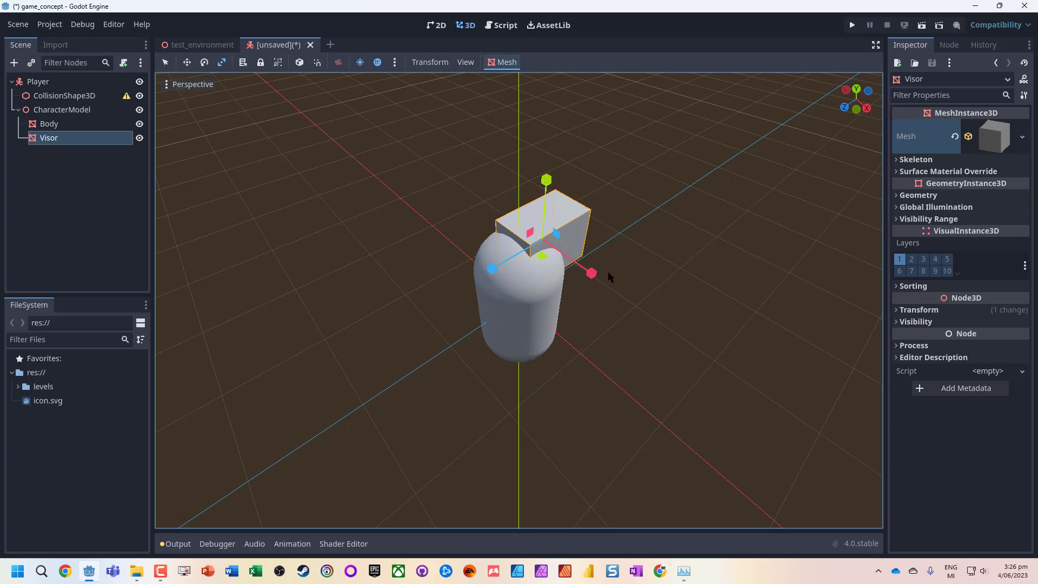
scroll(606, 271, up, 2)
scroll(606, 274, down, 2)
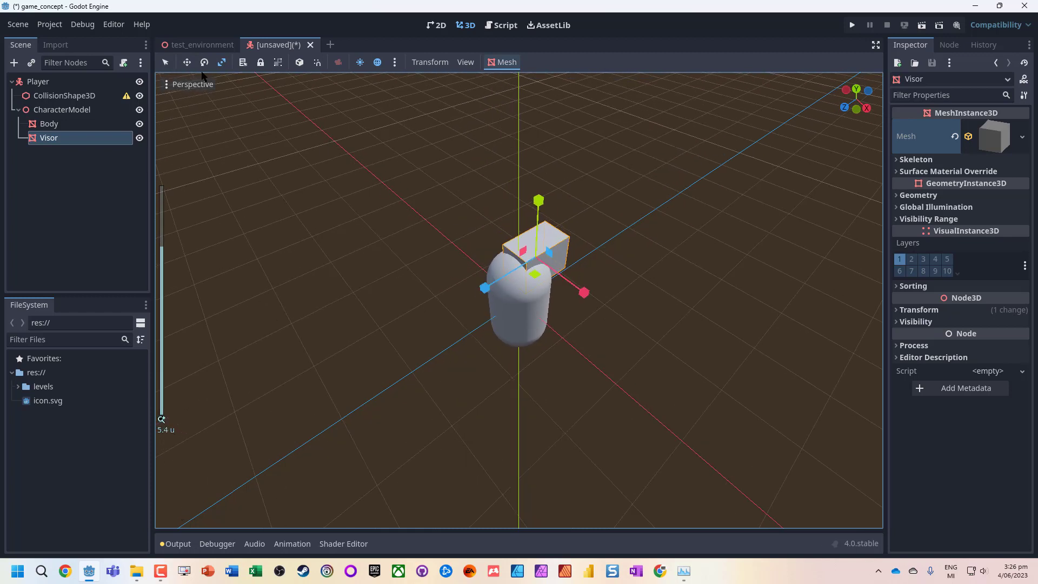
click(187, 62)
Nudge the Visor along Z and give it a new StandardMaterial3D with black albedo.
drag(479, 290, 476, 294)
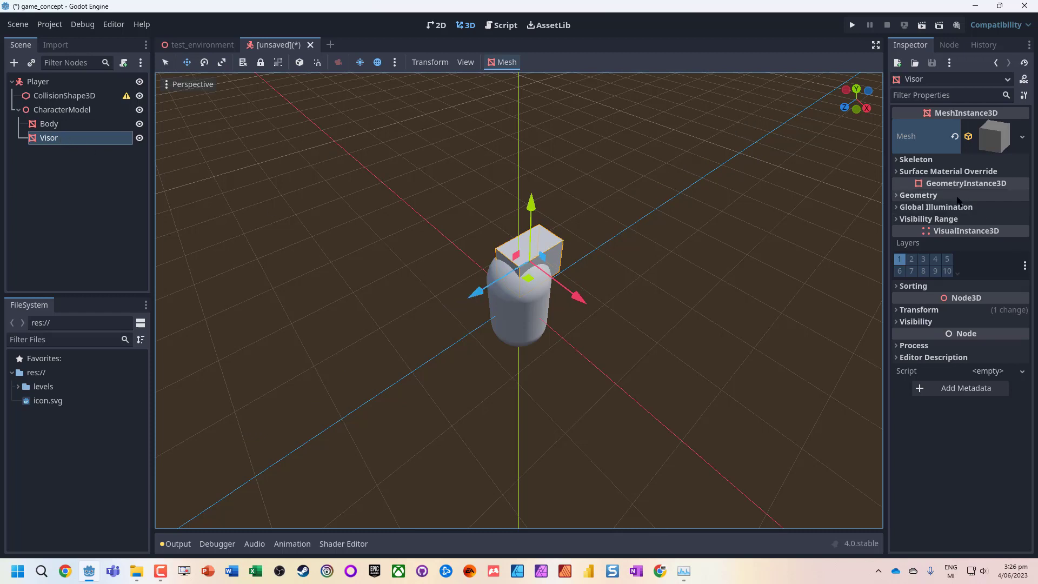
click(897, 171)
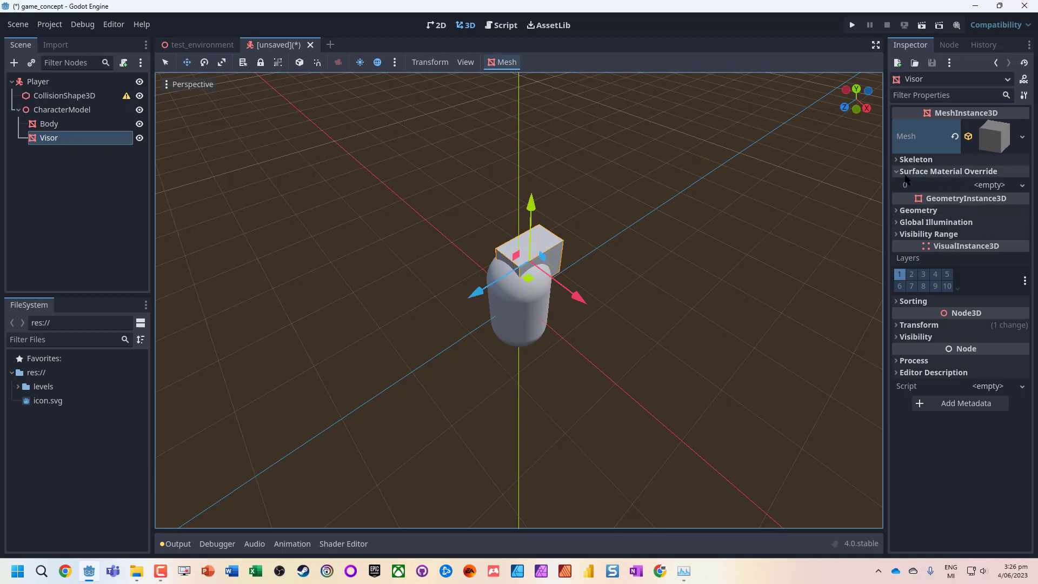
click(997, 185)
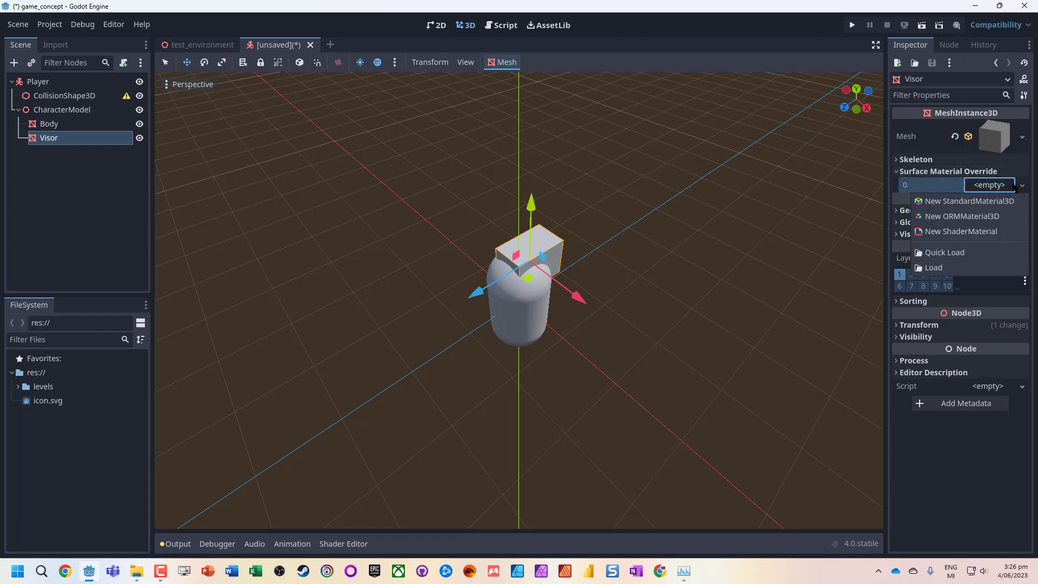
click(969, 203)
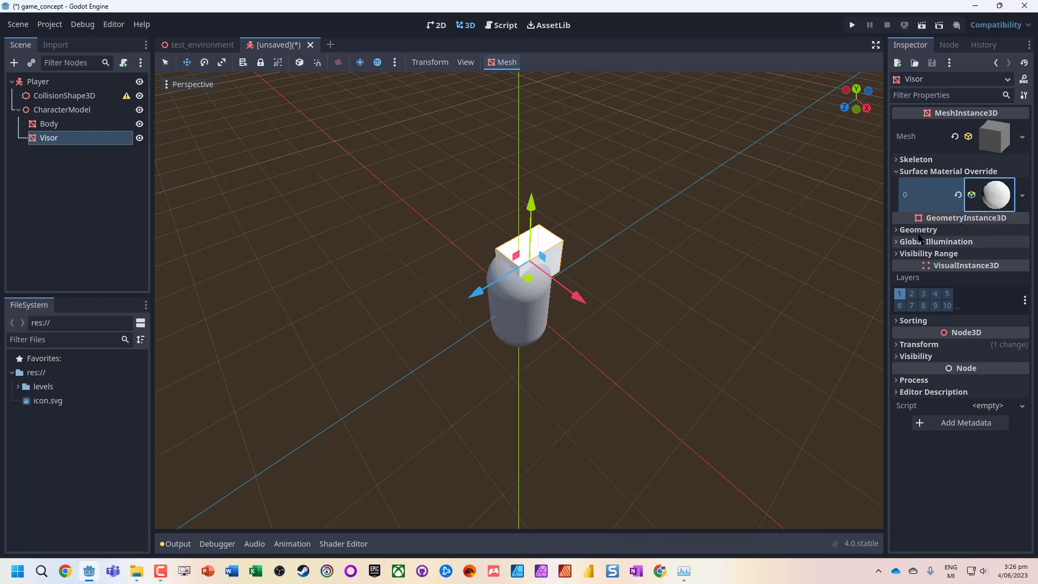
click(996, 198)
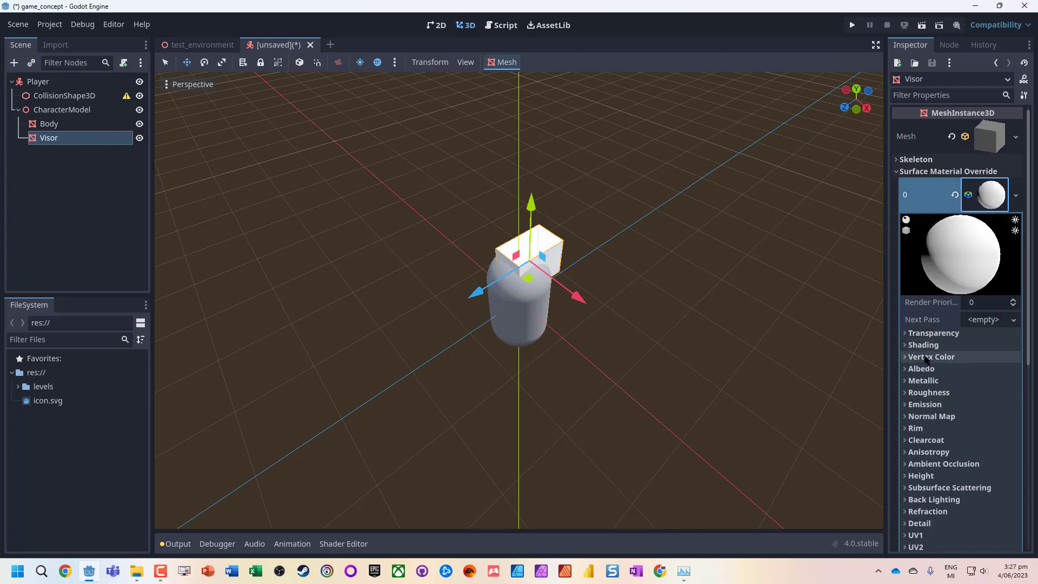
click(904, 369)
click(991, 382)
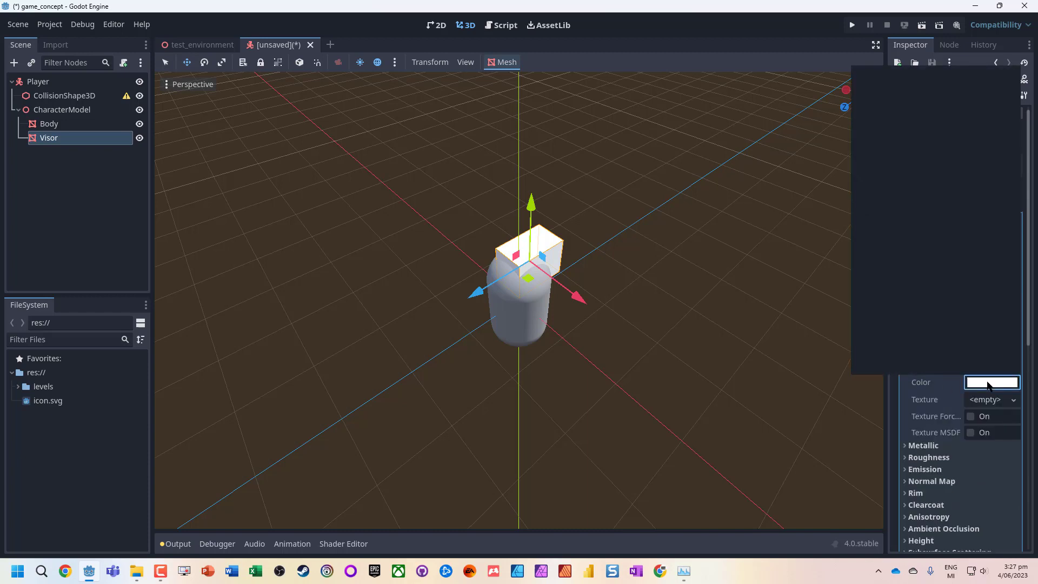
drag(997, 152, 999, 214)
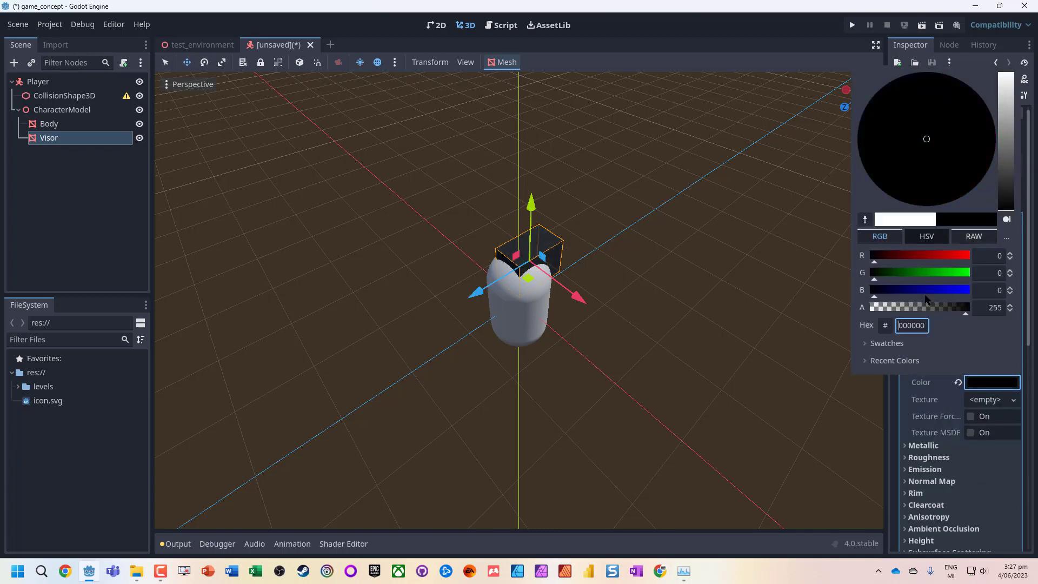
click(69, 127)
Give Body a new StandardMaterial3D with magenta albedo 8a2277.
click(57, 129)
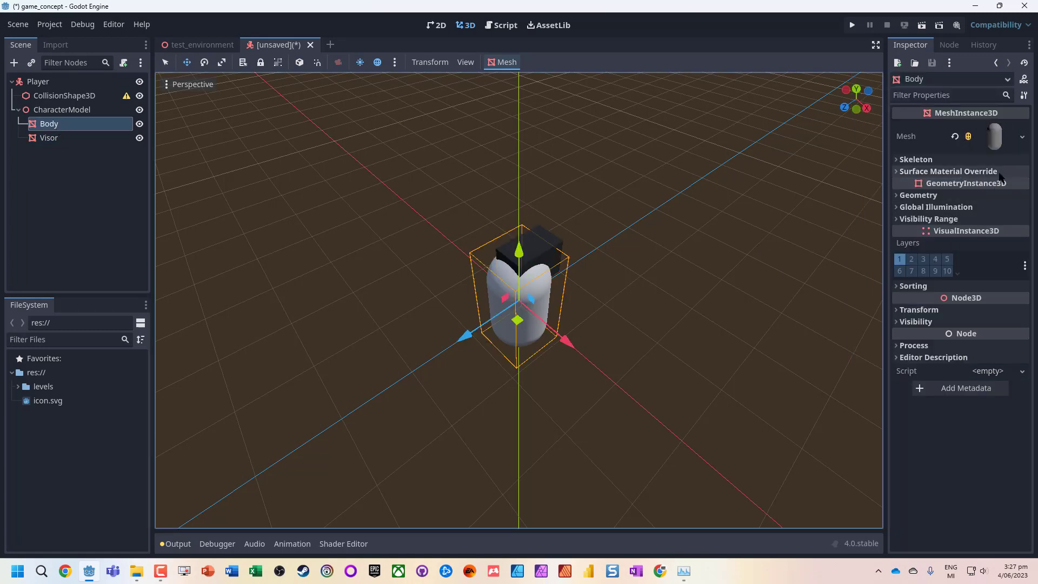
click(957, 171)
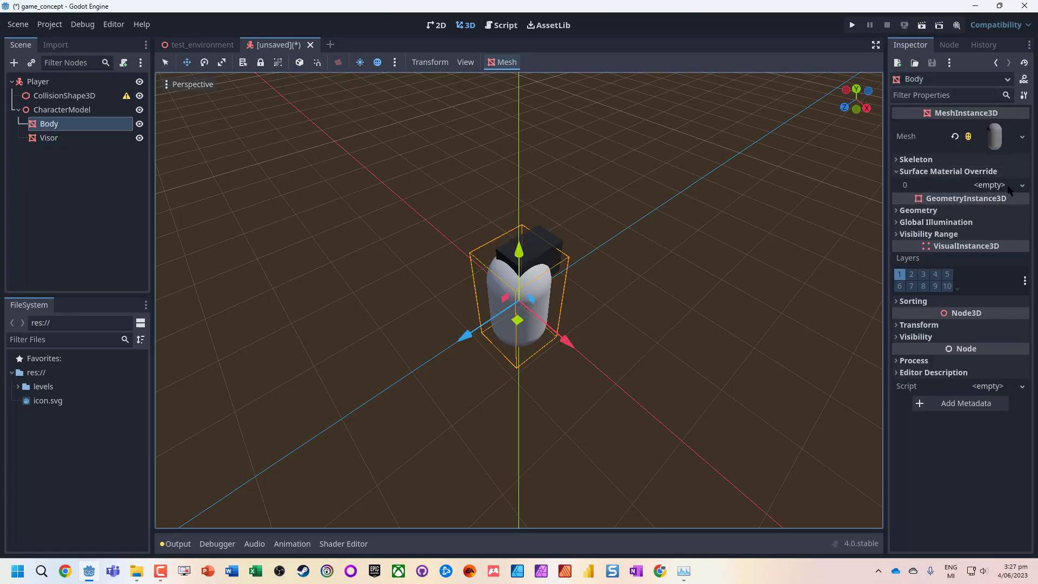
click(1021, 185)
click(962, 201)
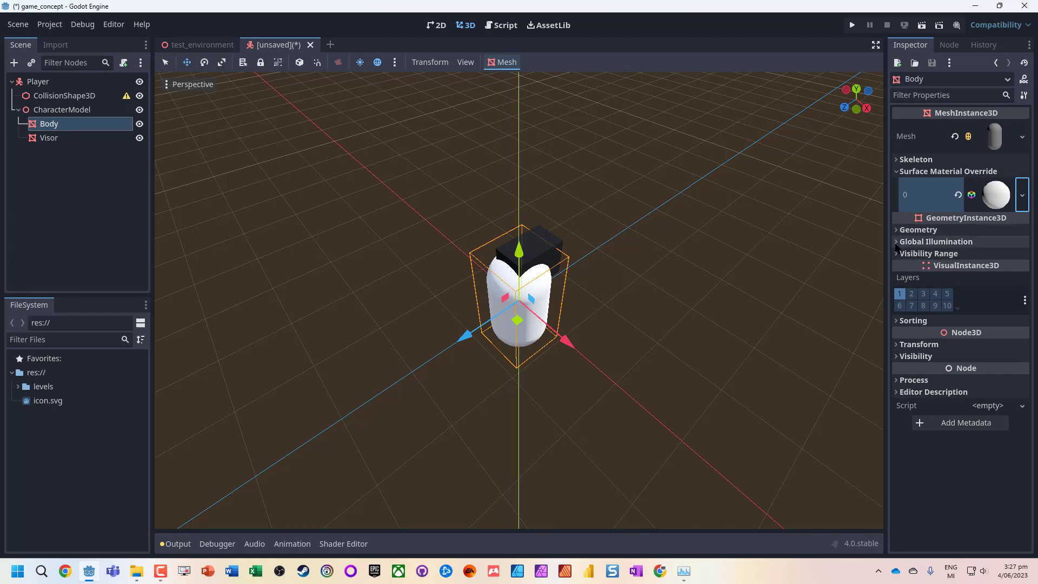
click(995, 194)
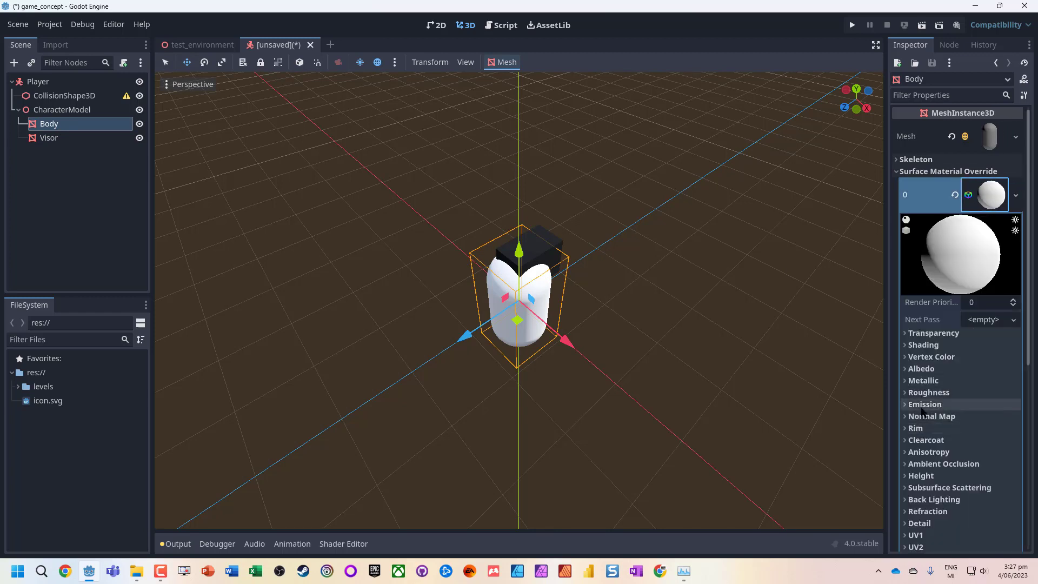
click(964, 369)
click(979, 386)
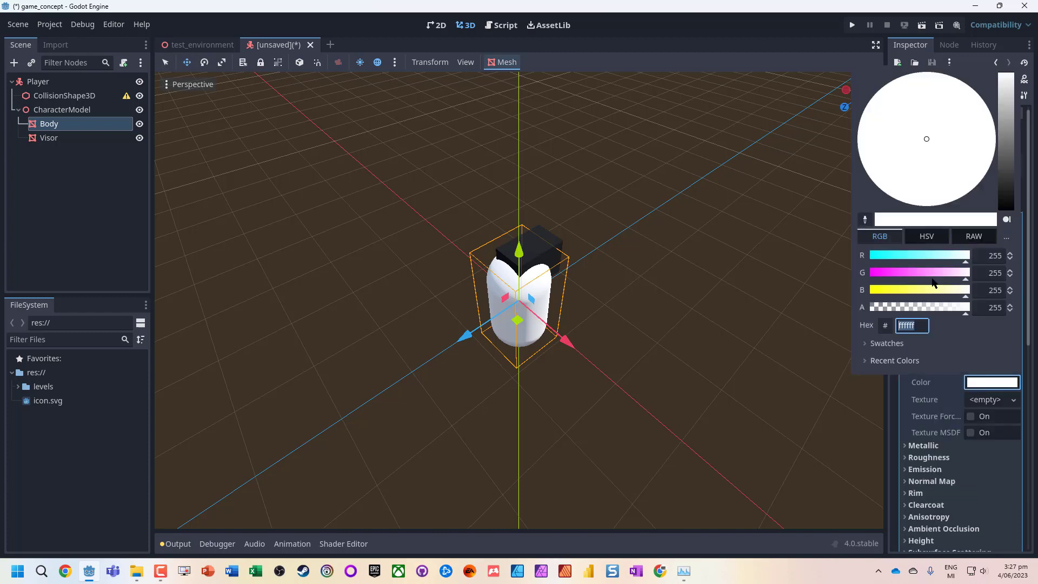
mouse_move(917, 274)
mouse_down()
mouse_move(887, 275)
mouse_move(893, 257)
mouse_move(924, 256)
mouse_move(915, 292)
mouse_move(931, 292)
mouse_move(917, 291)
mouse_up()
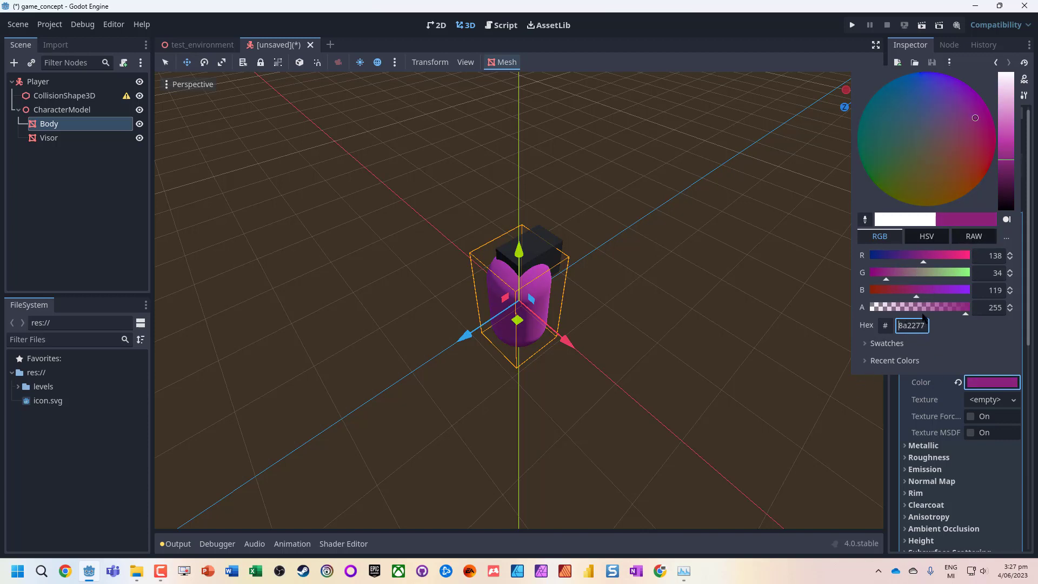
drag(965, 314, 912, 310)
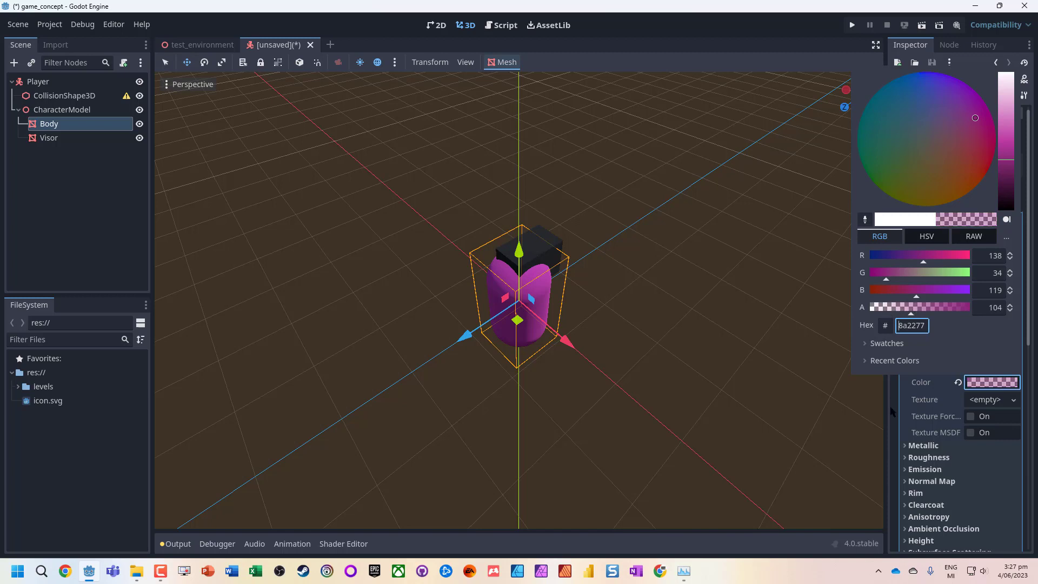
click(895, 385)
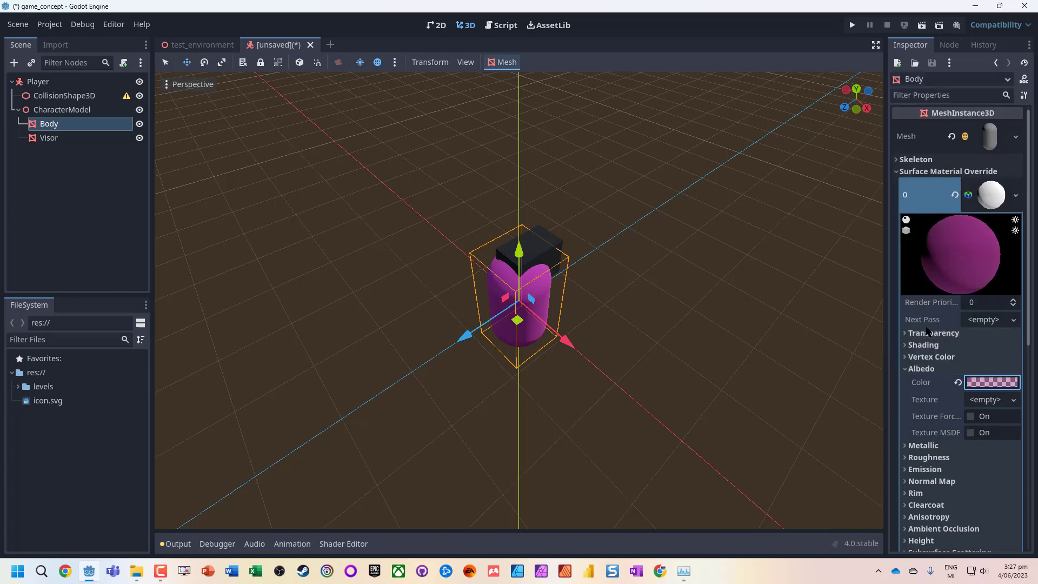
Try Alpha transparency on the Body material, then set it back to Disabled.
click(901, 333)
click(998, 348)
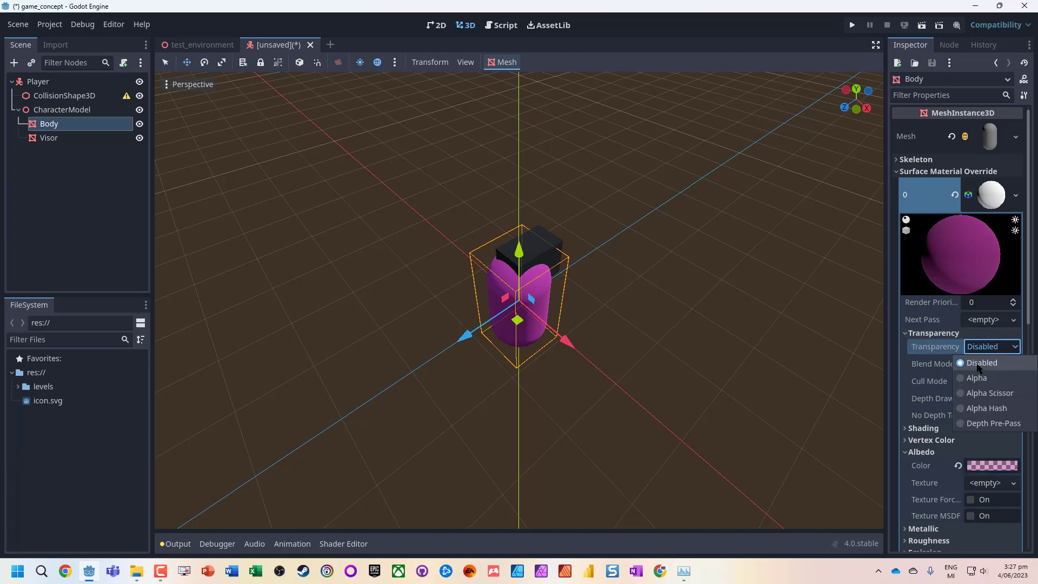
click(972, 378)
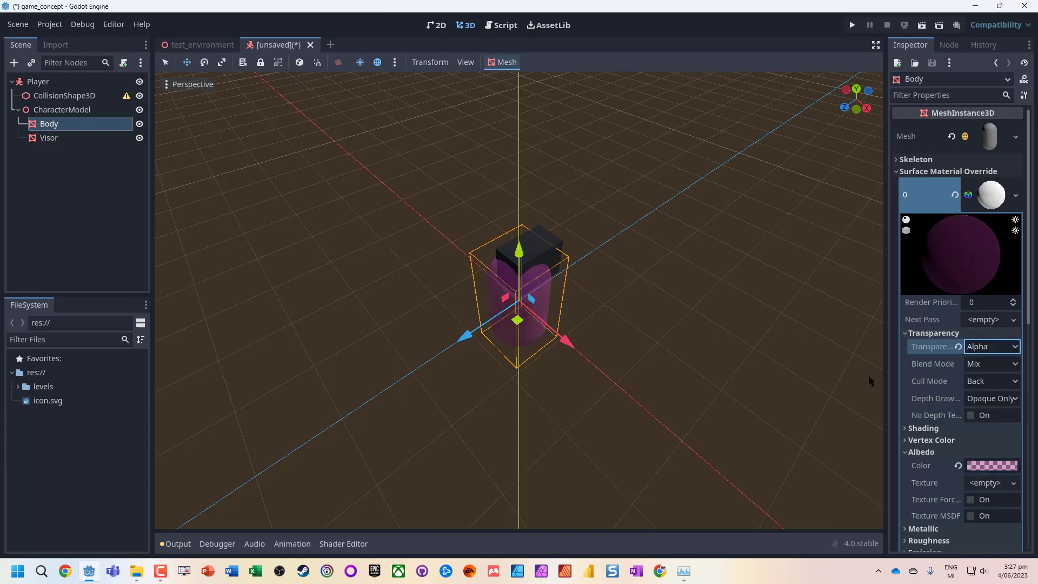
click(992, 346)
click(979, 364)
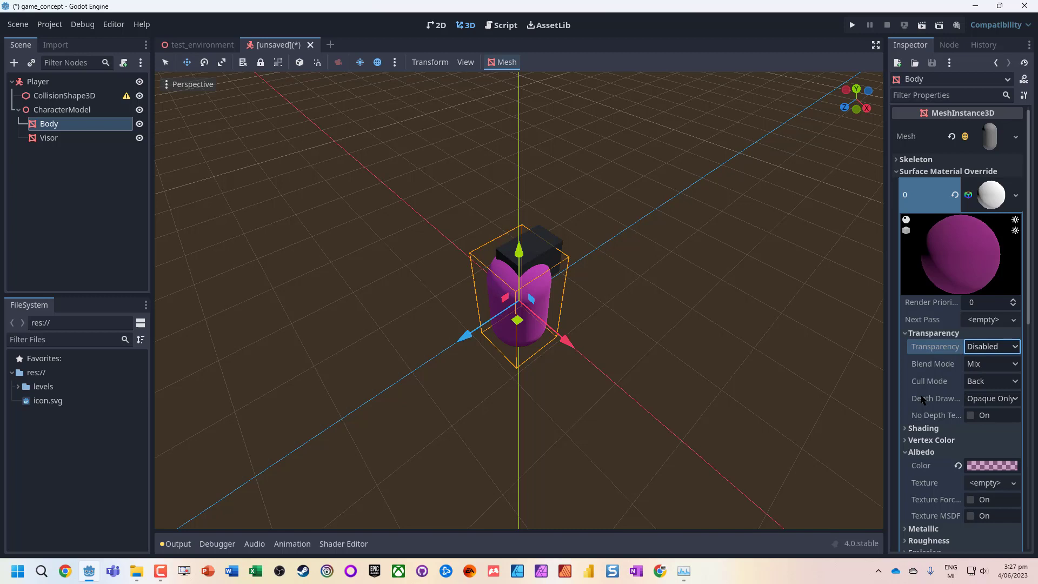
Raise the Body material's Metallic value to 0.55.
scroll(946, 368, down, 1)
scroll(946, 367, up, 1)
scroll(924, 300, down, 2)
click(923, 418)
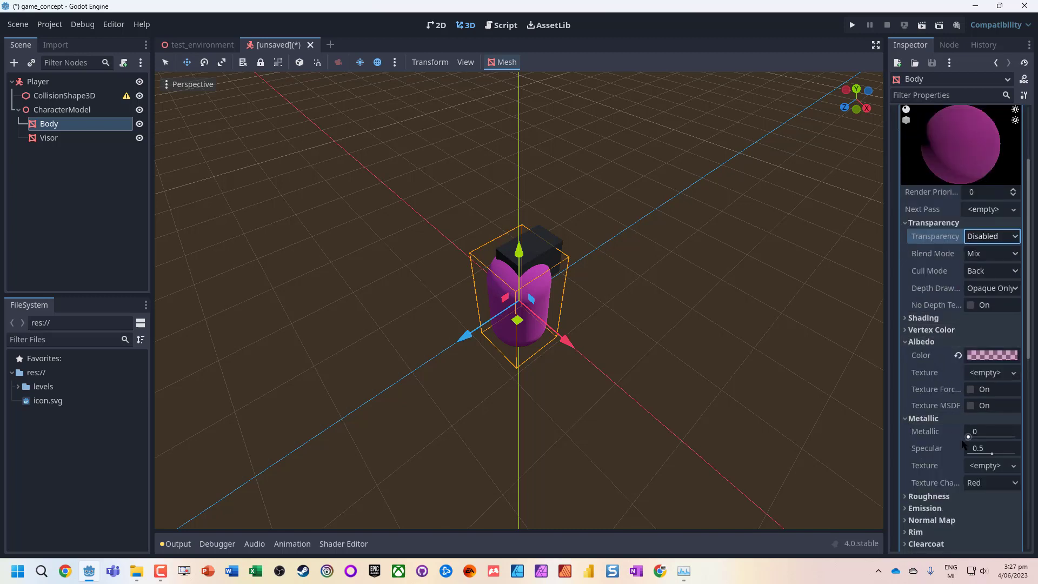
drag(968, 437, 999, 437)
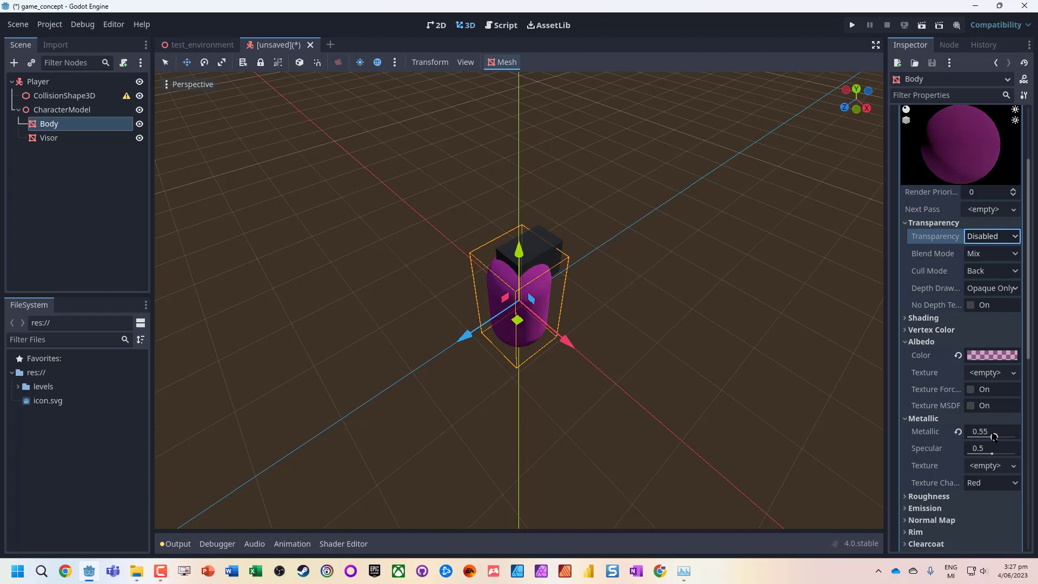
Save the Player scene as player.tscn in a new res://player folder.
key(ctrl+s)
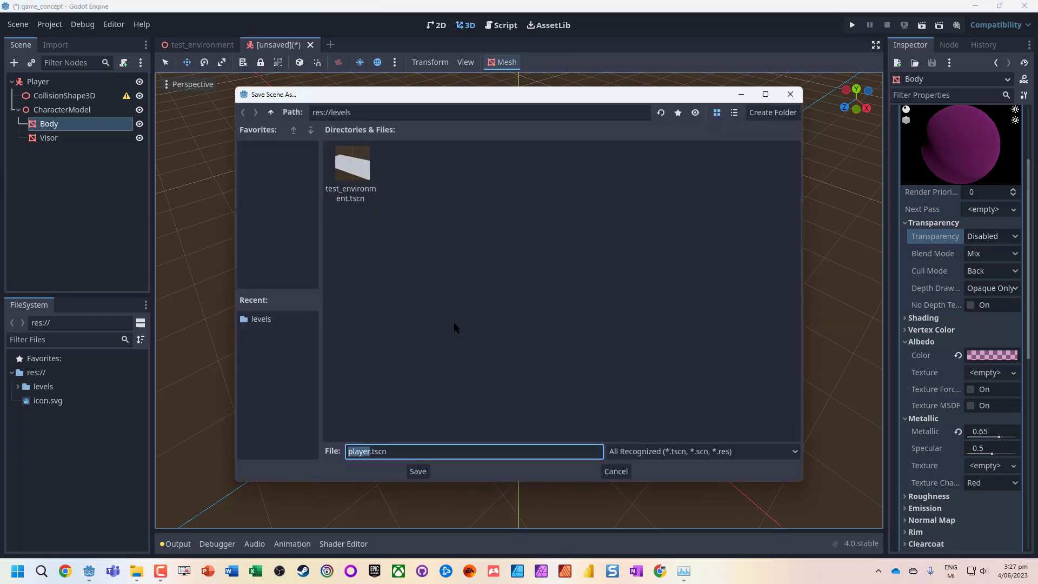
click(272, 112)
right_click(562, 201)
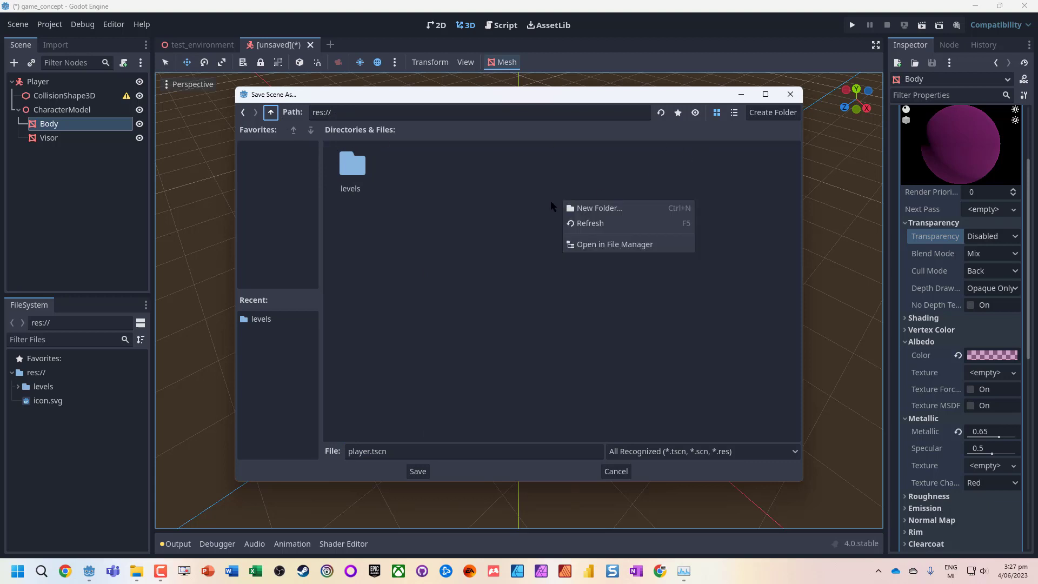
click(625, 205)
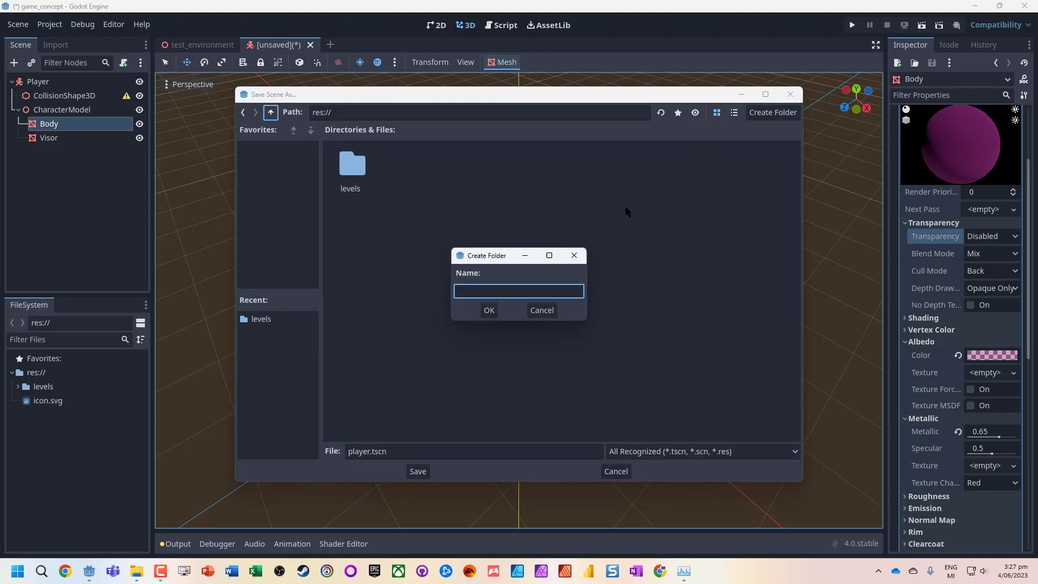
text(player)
key(Return)
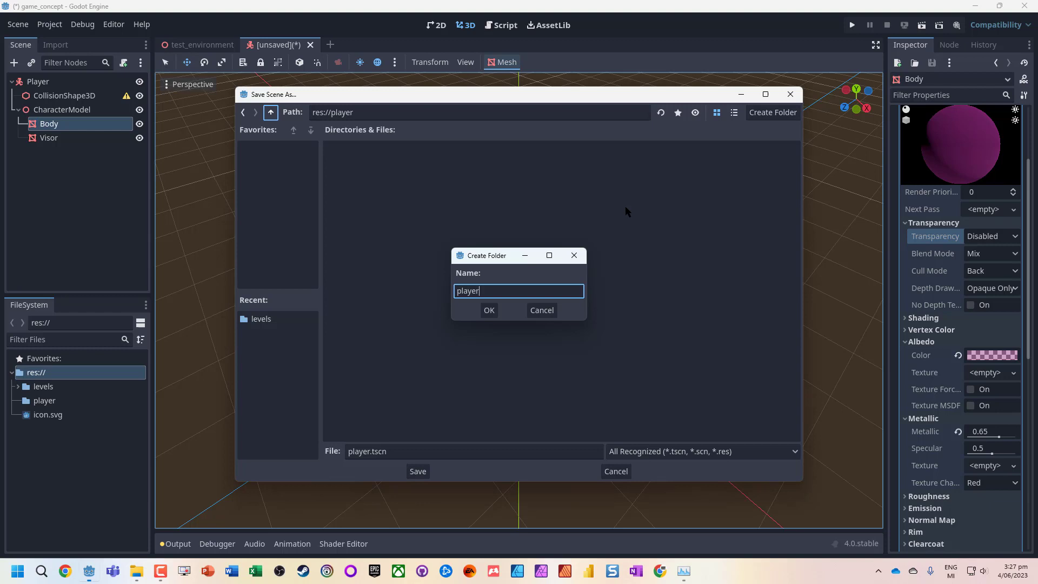
click(422, 475)
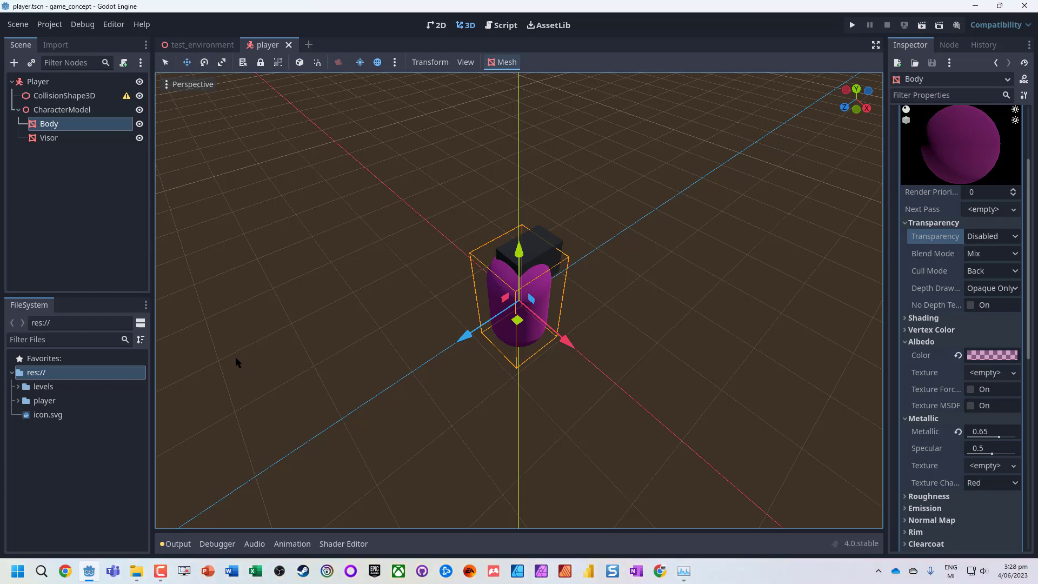
Give the CollisionShape3D a new CapsuleShape3D.
click(78, 97)
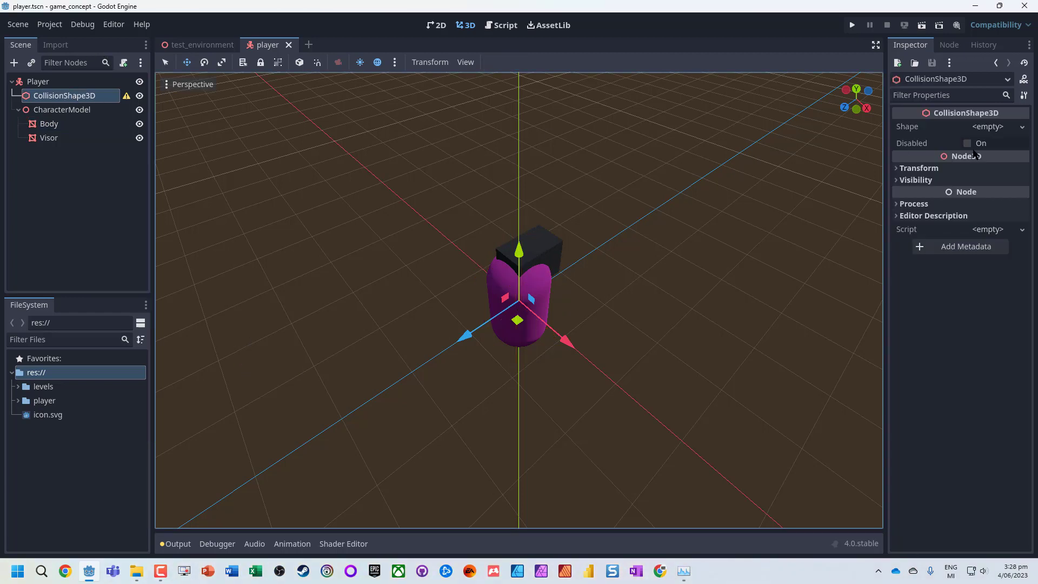
click(1021, 128)
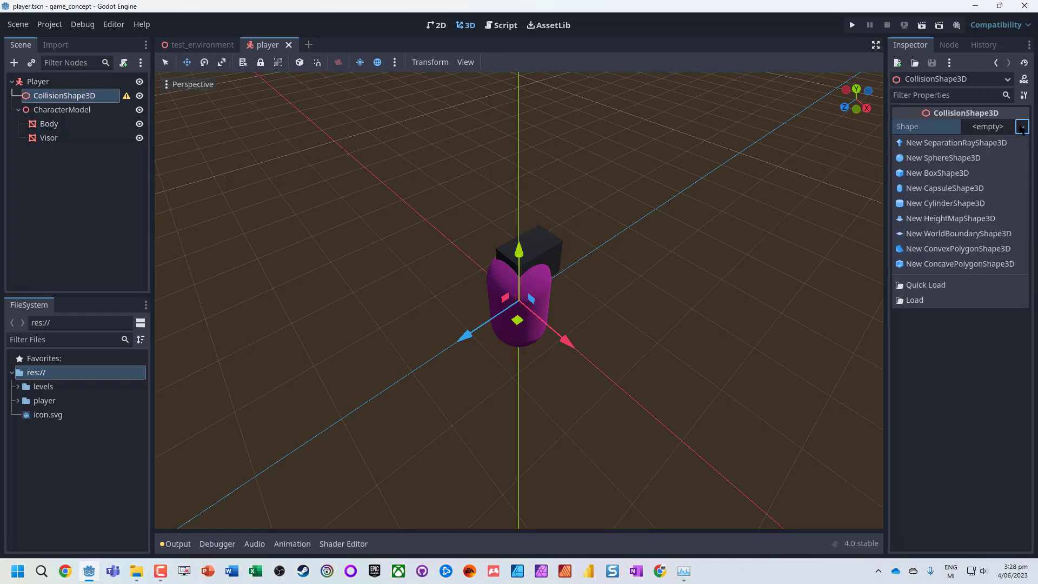
click(941, 189)
right_drag(585, 385, 588, 331)
click(139, 123)
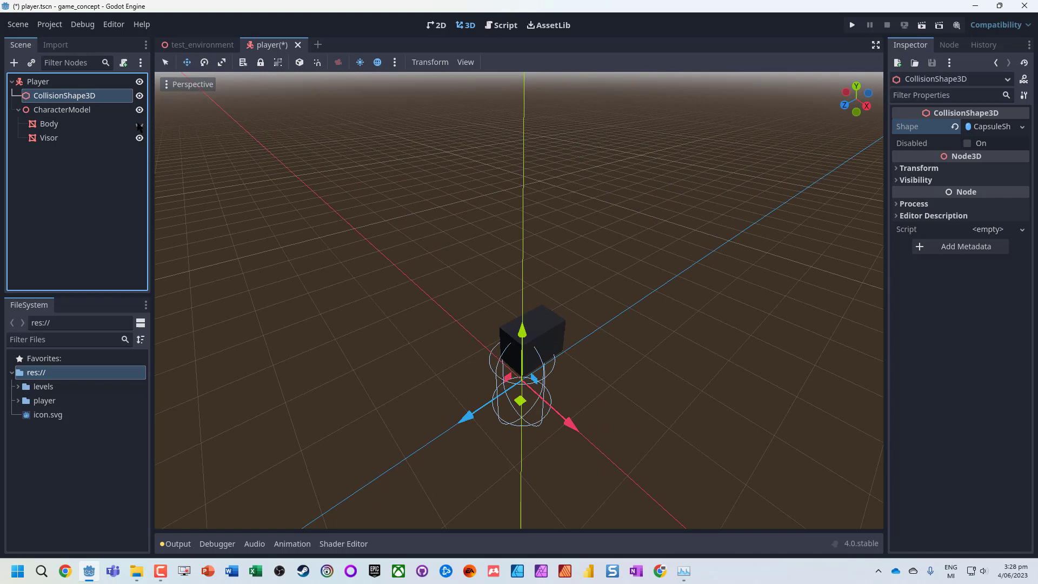
click(139, 124)
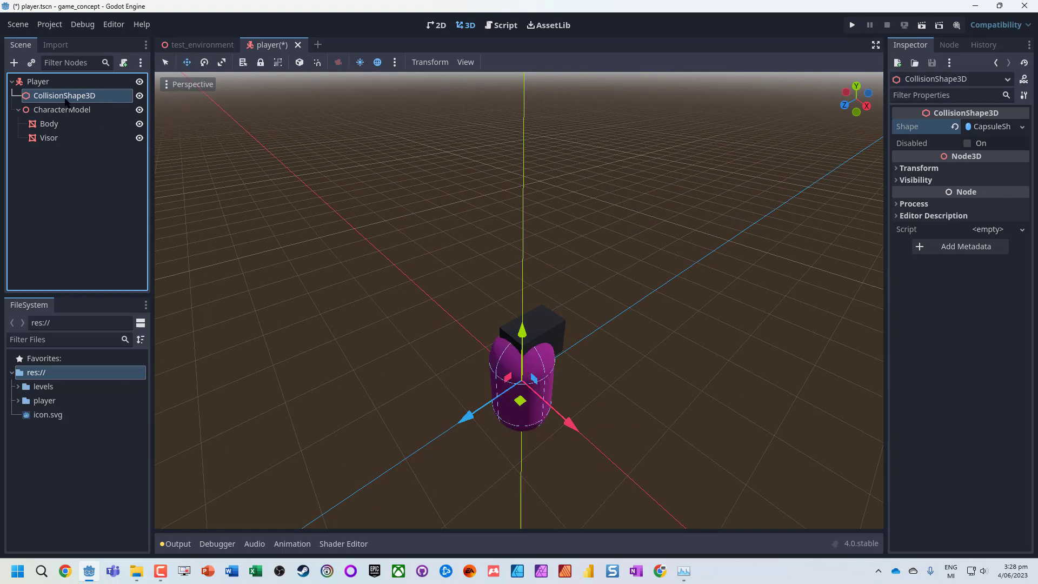
Set the capsule collision shape's radius to 0.45 m.
click(991, 127)
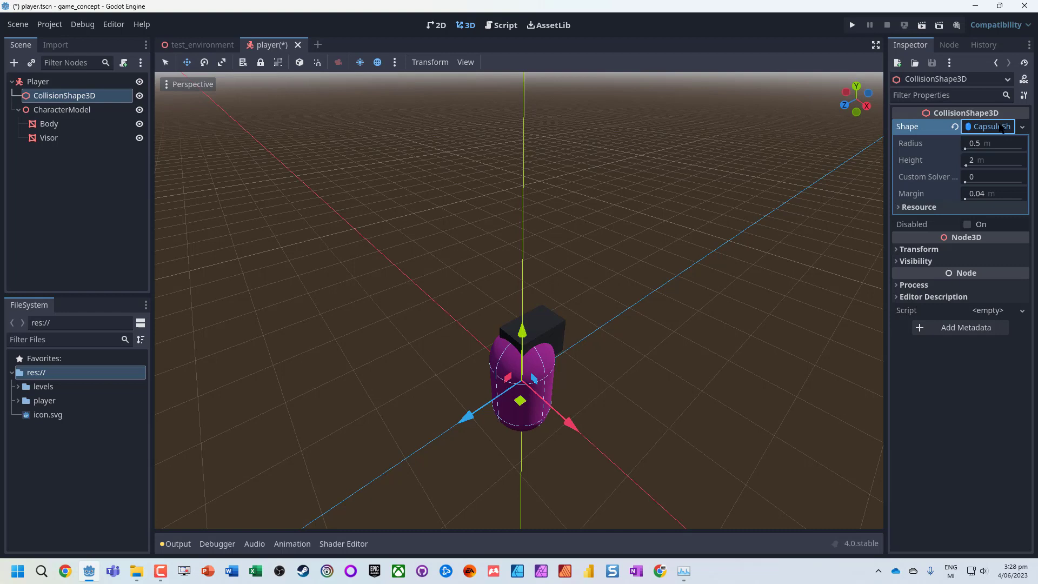
drag(969, 150, 984, 150)
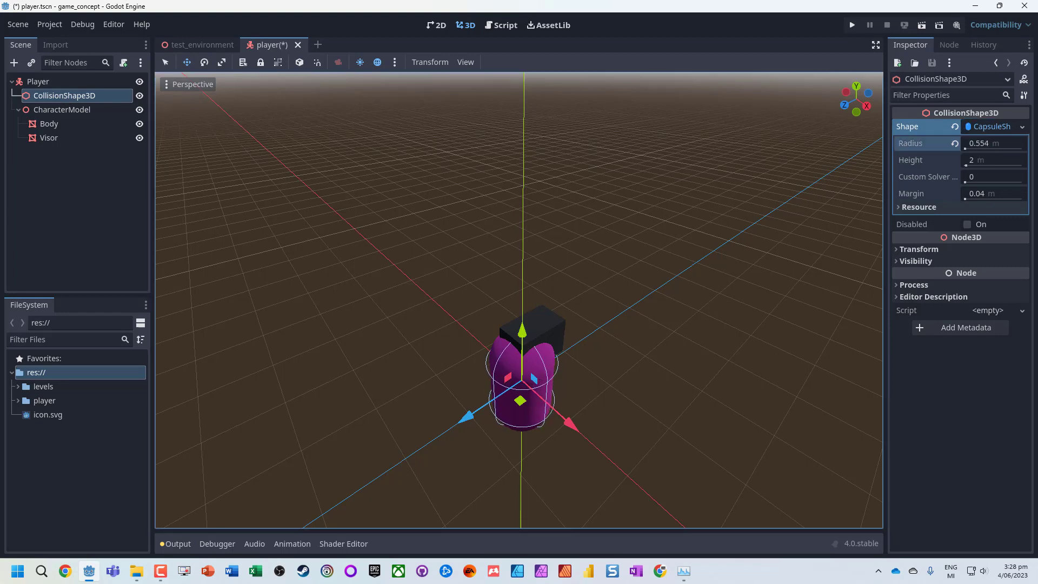
click(897, 249)
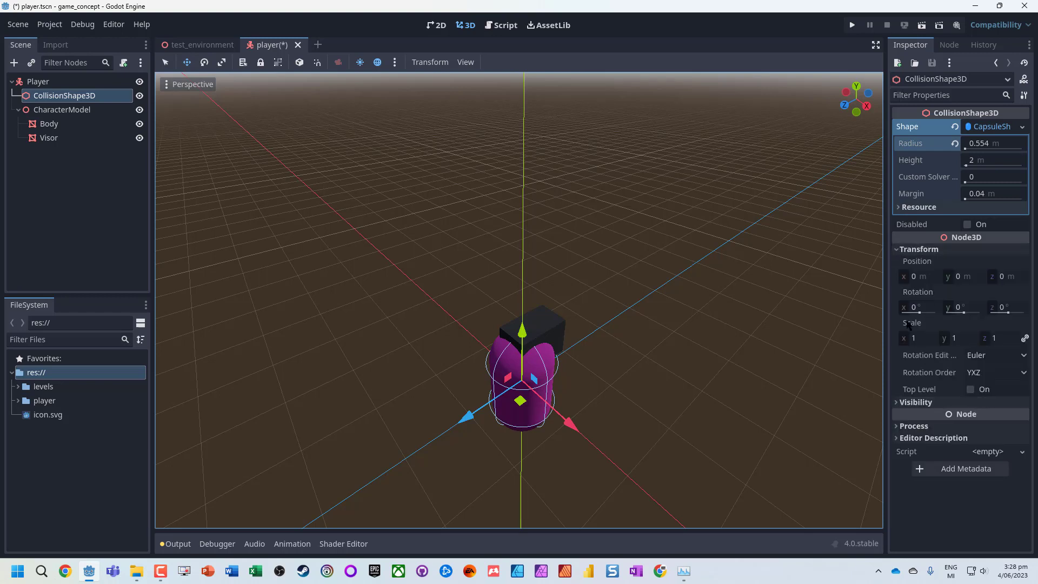
click(913, 249)
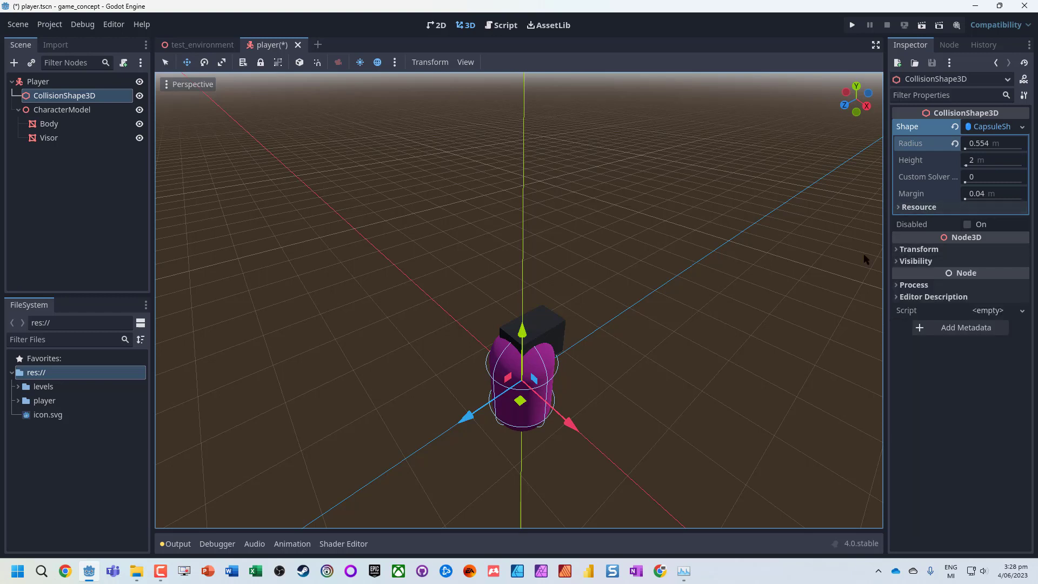
click(987, 145)
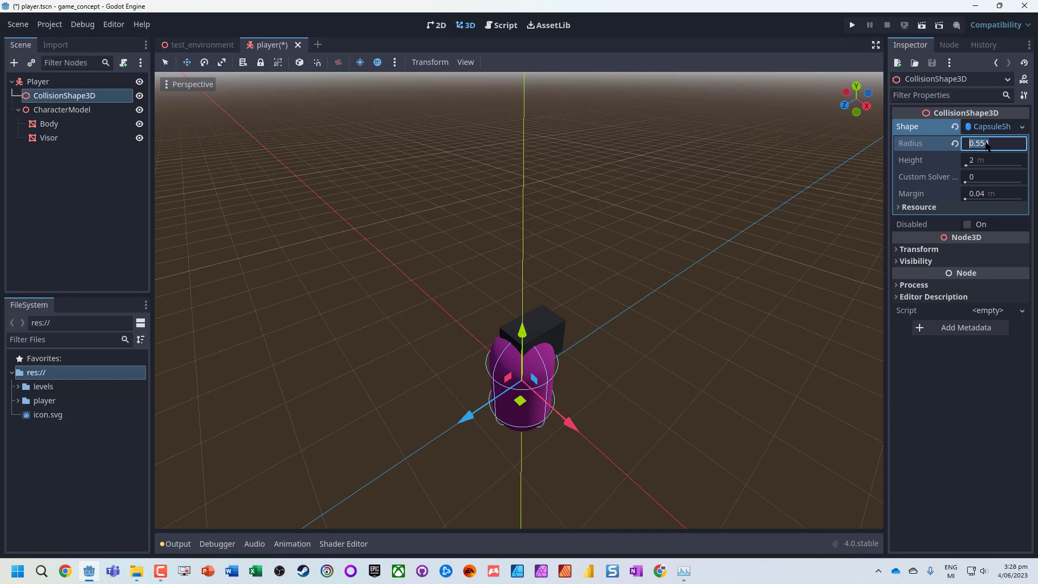
text(0.5)
key(Return)
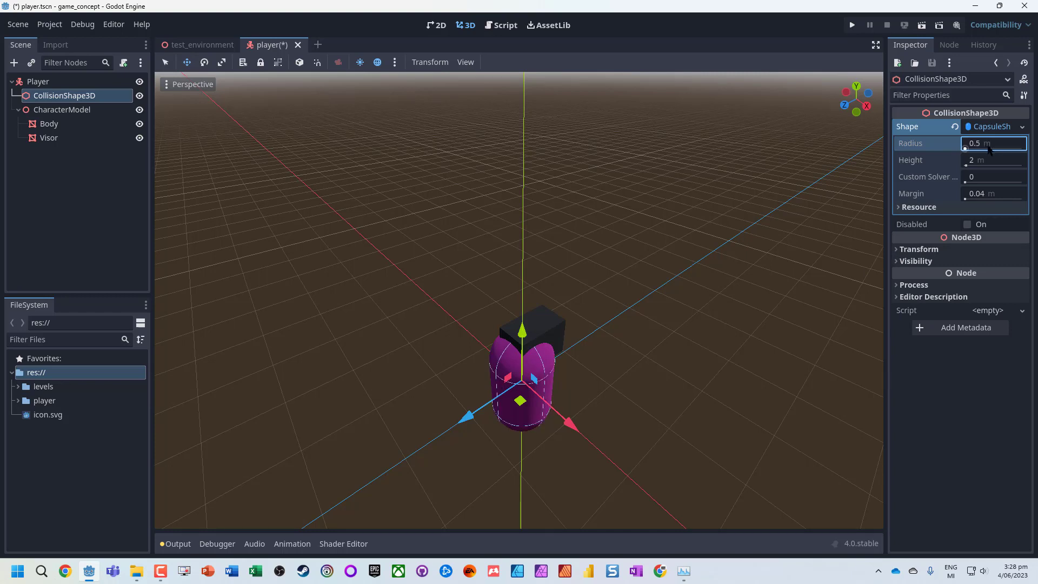
click(985, 146)
text(5.45)
key(Return)
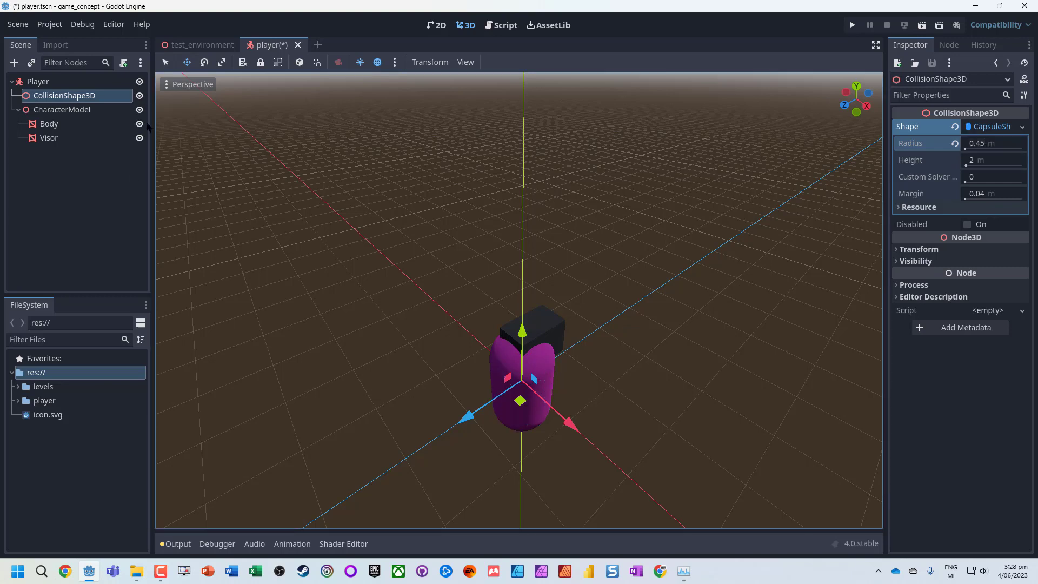
Toggle Body's visibility to check the collision fit, then save player.tscn.
click(139, 124)
click(139, 124)
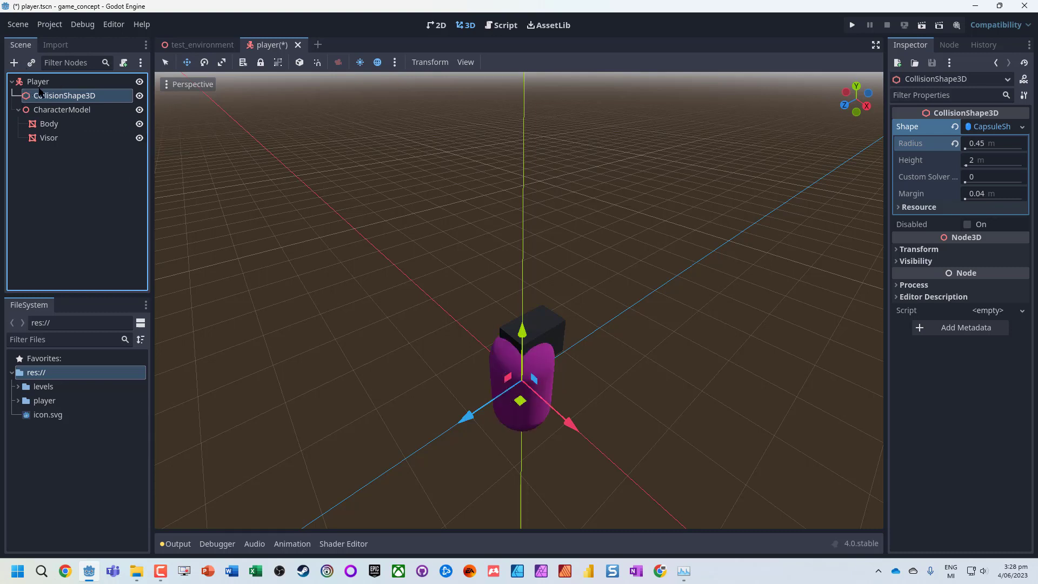
key(ctrl+s)
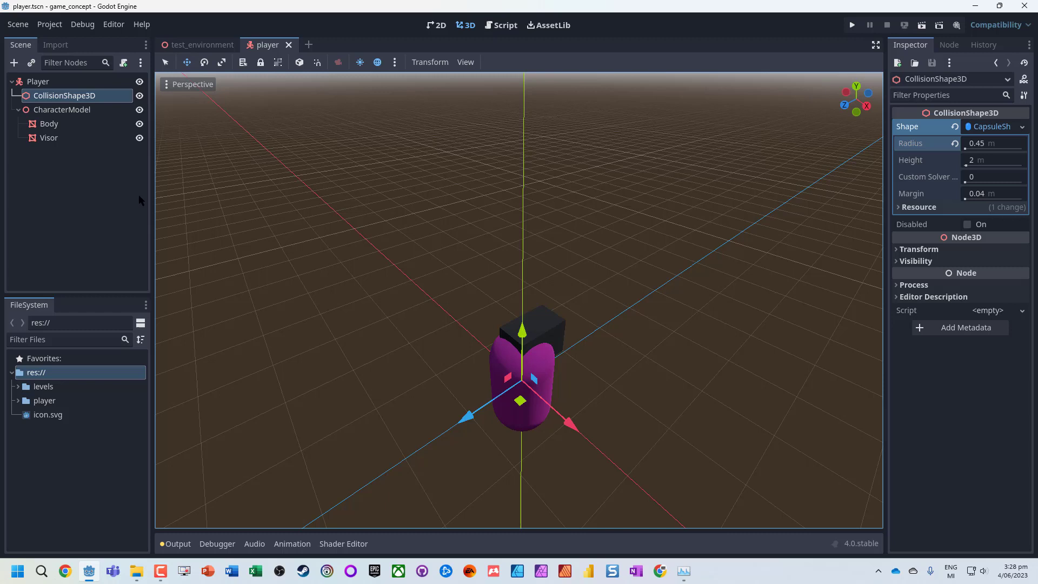
Attach res://player/player.gd to Player using the CharacterBody3D Basic Movement template.
right_click(49, 85)
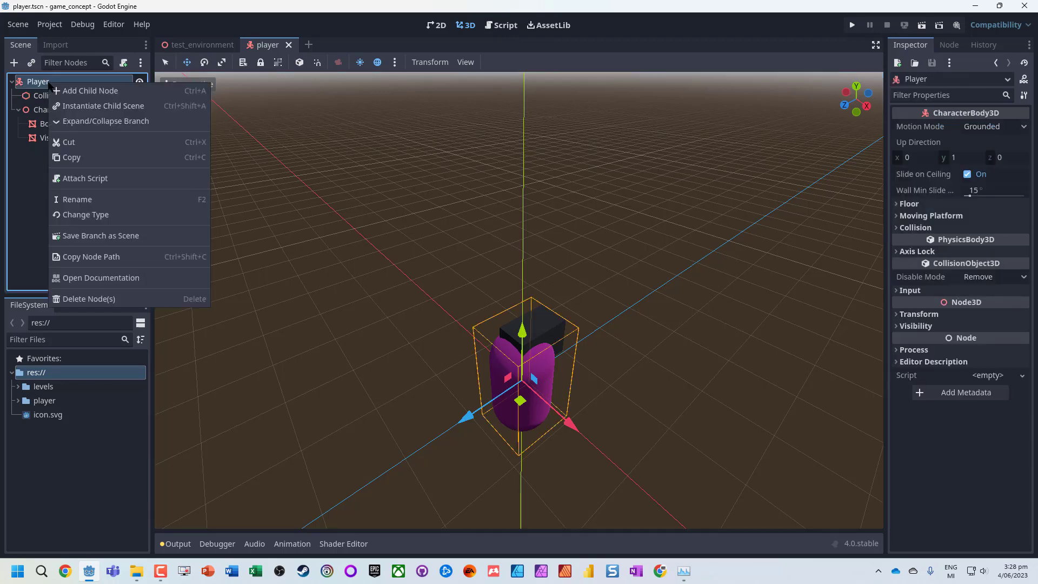
click(91, 179)
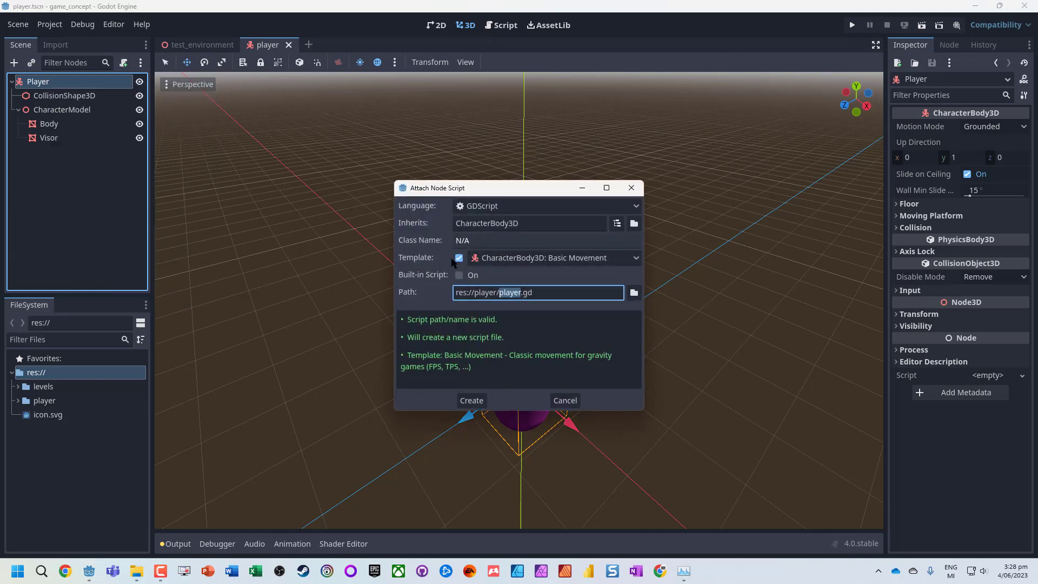
click(515, 260)
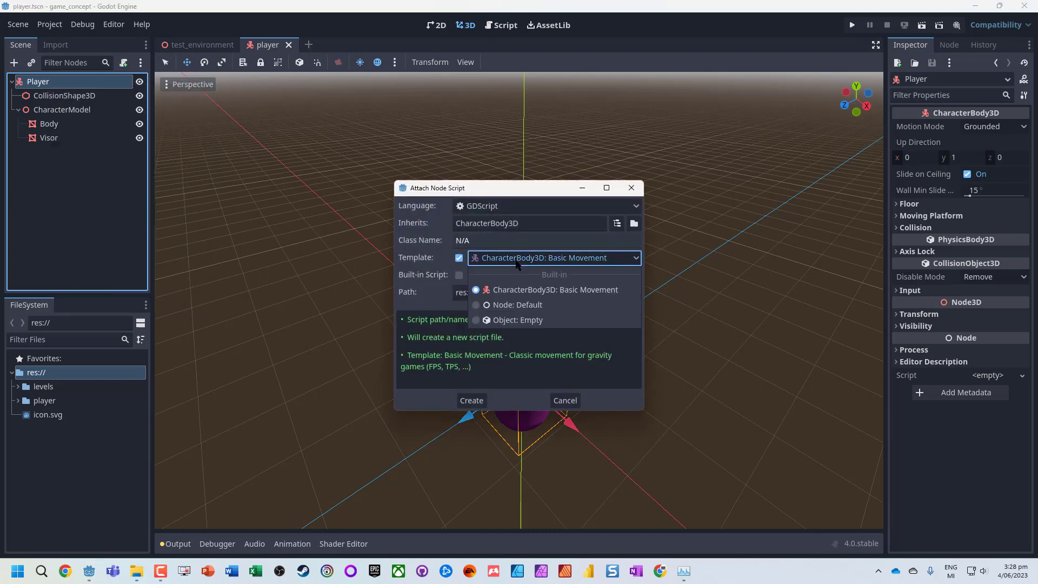
click(516, 262)
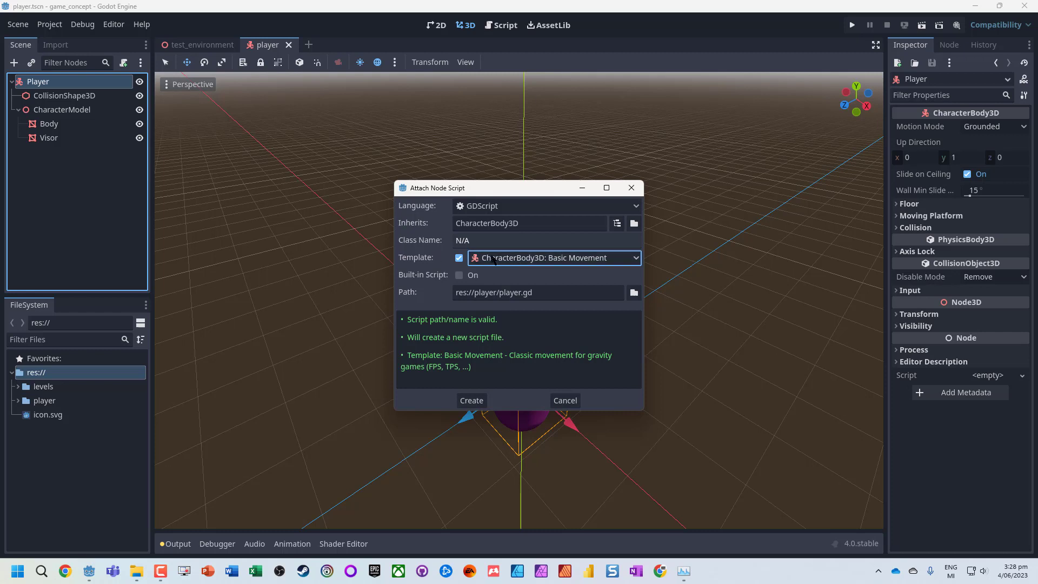
click(480, 406)
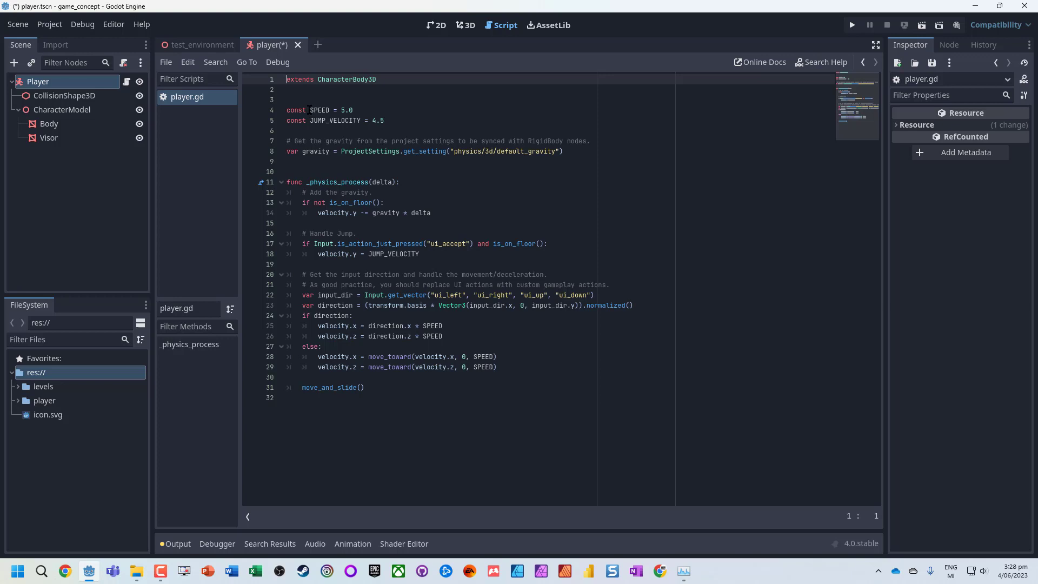
Highlight SPEED, JUMP_VELOCITY, the gravity lookup and the gravity line 14 terms in player.gd.
drag(309, 111, 388, 110)
drag(310, 120, 385, 121)
drag(562, 151, 341, 152)
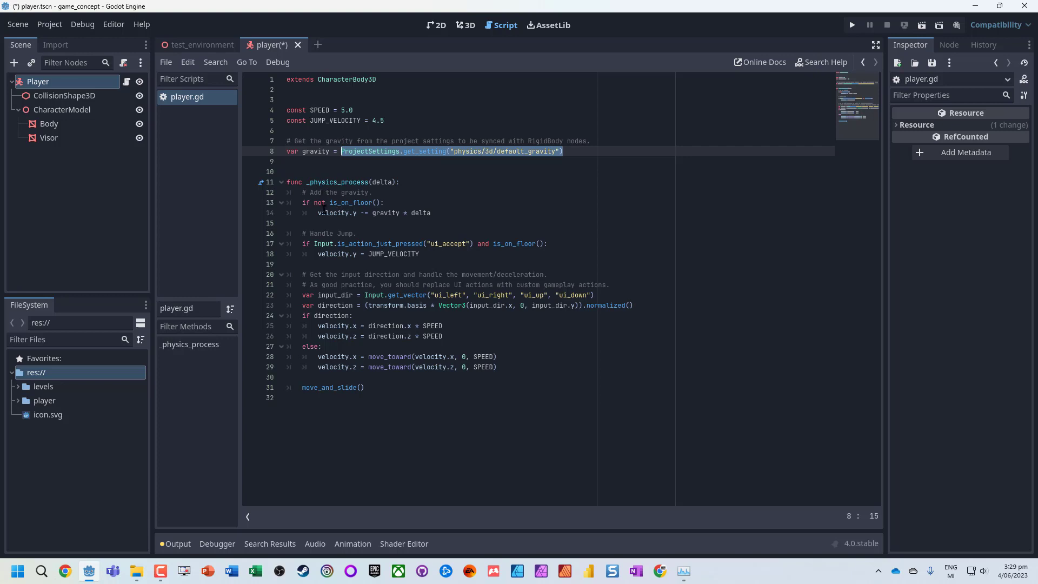
drag(303, 203, 449, 210)
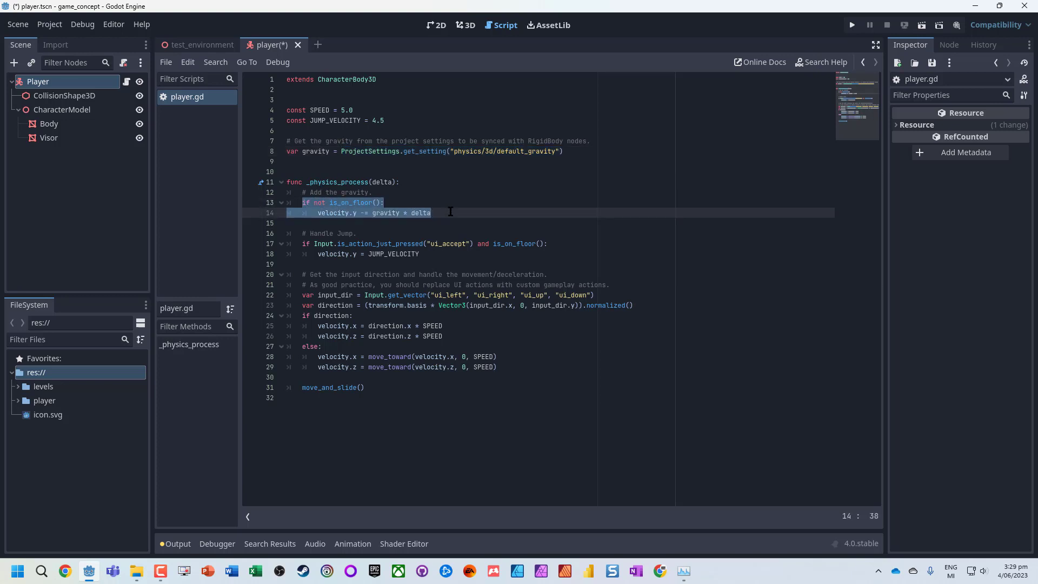
click(377, 213)
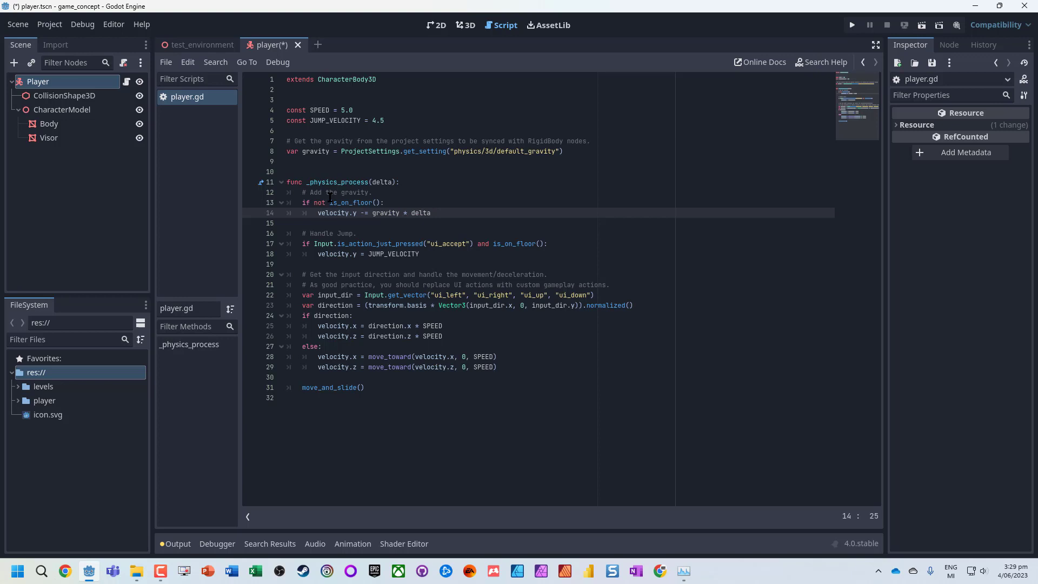
double_click(386, 213)
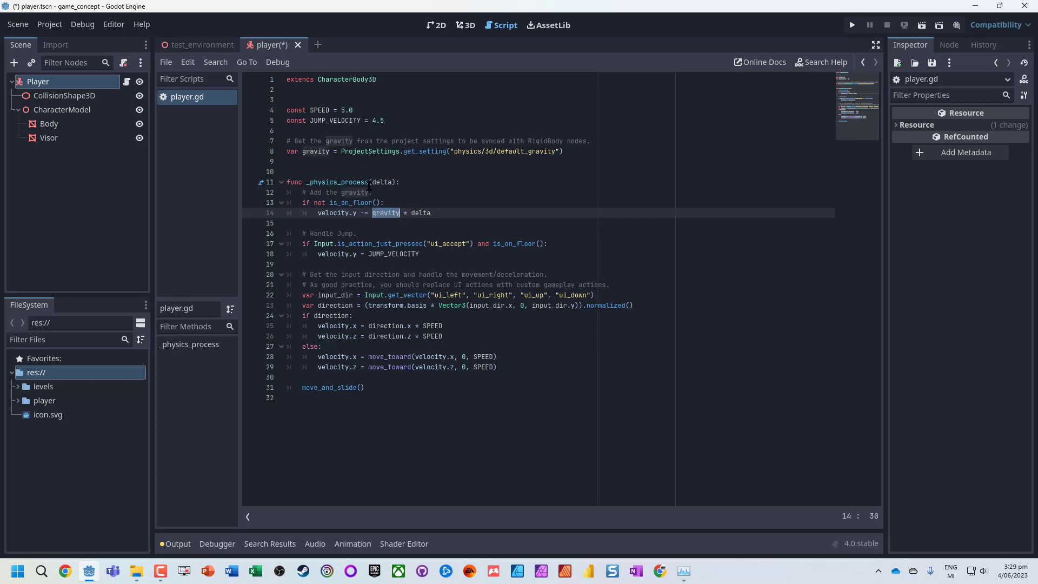
drag(372, 182, 394, 182)
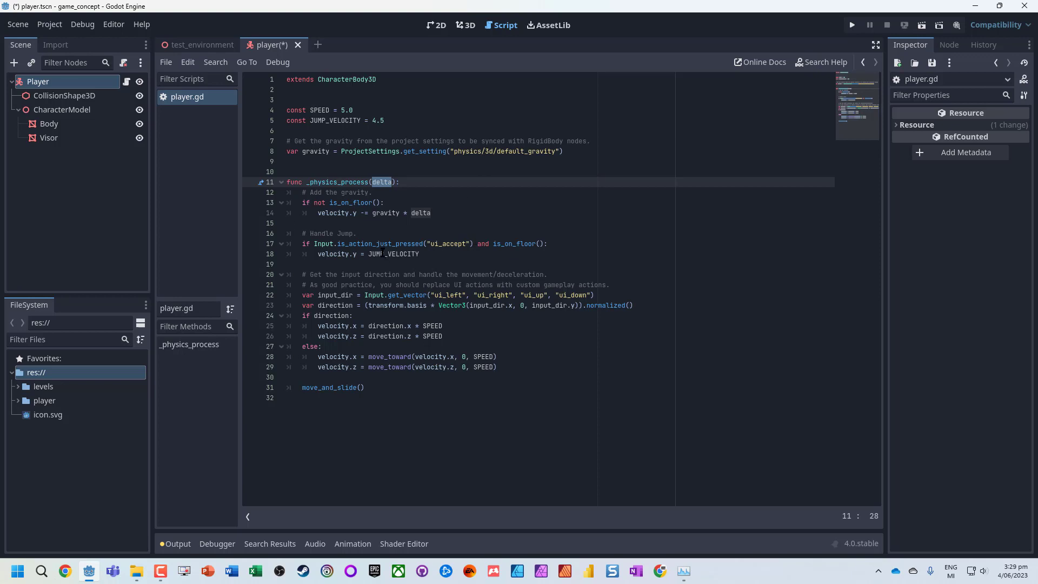
double_click(357, 213)
drag(355, 213, 323, 215)
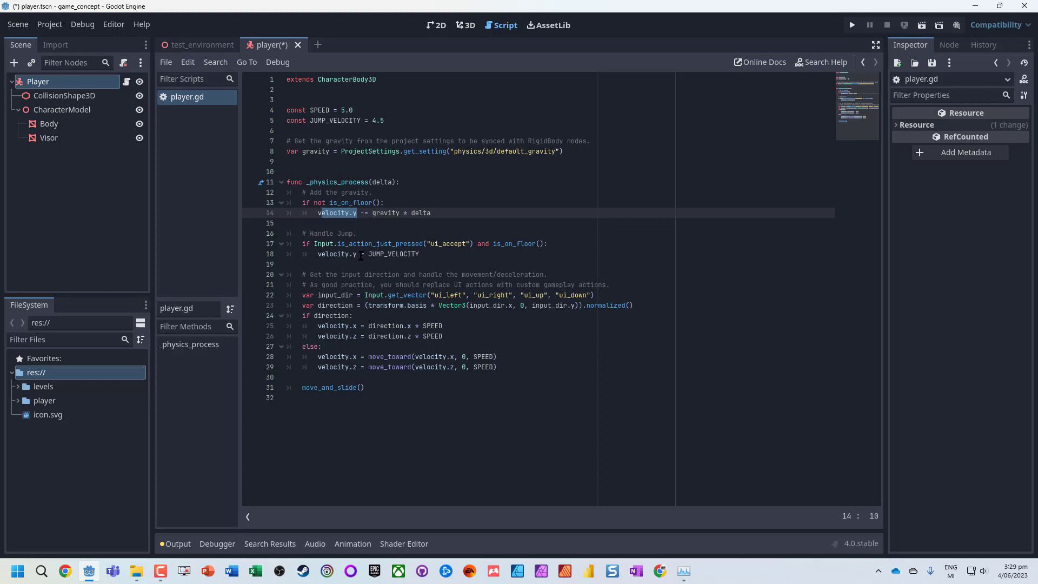
Highlight the jump code on line 18 and the input direction on line 22.
drag(371, 254, 440, 254)
drag(318, 254, 358, 254)
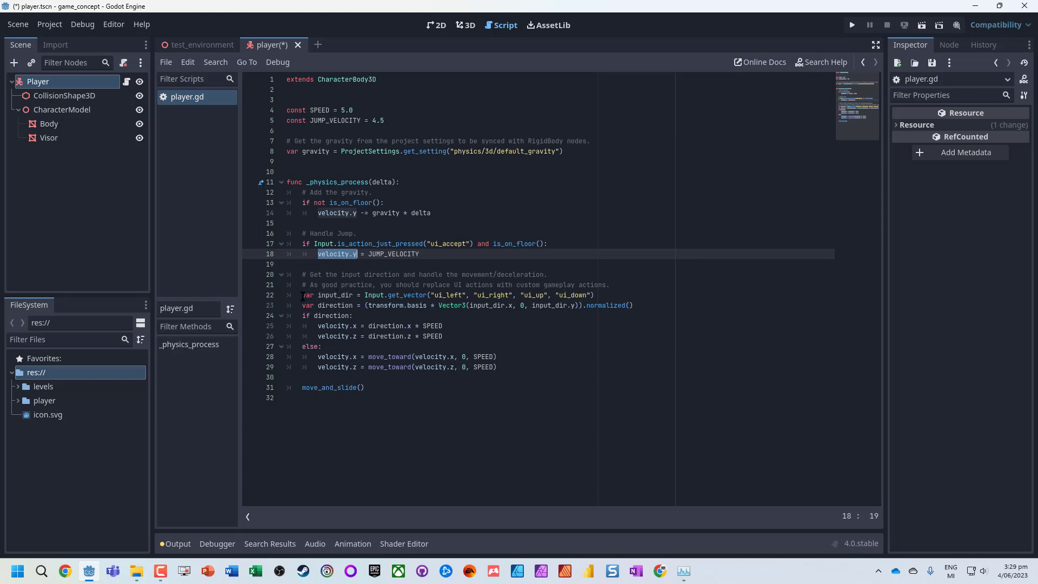
drag(303, 296, 419, 296)
click(367, 296)
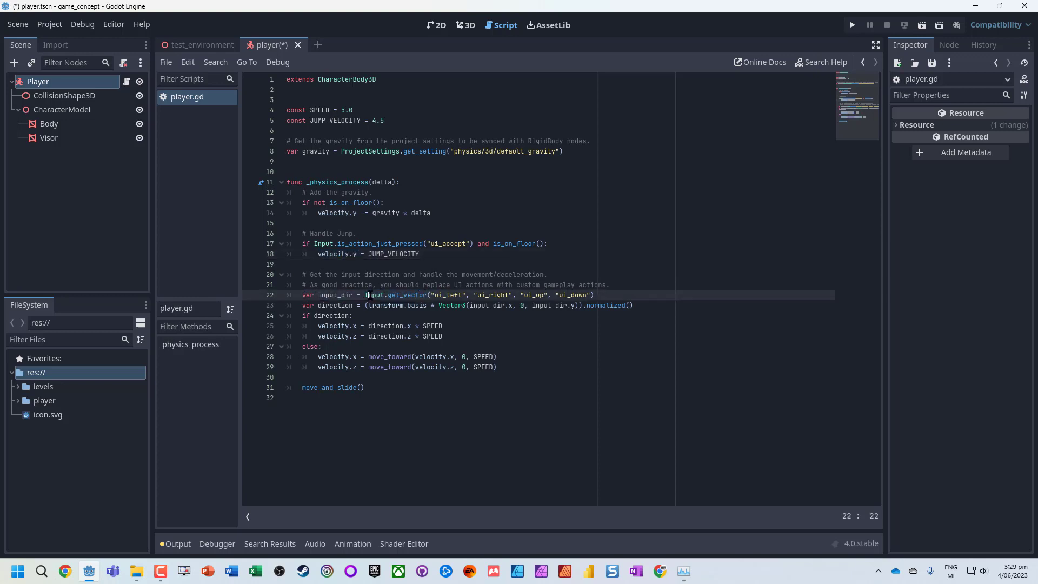
click(487, 295)
click(566, 296)
mouse_move(357, 297)
mouse_down()
mouse_move(315, 294)
mouse_move(353, 305)
mouse_up()
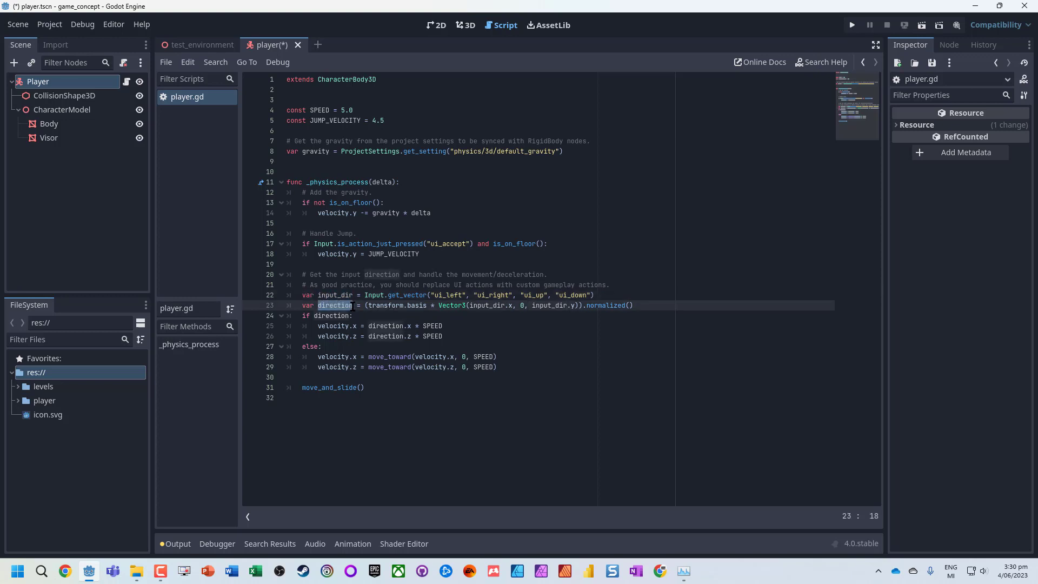
Highlight transform, basis, Vector3 and input_dir.y on line 23, then show the 3D view.
click(369, 305)
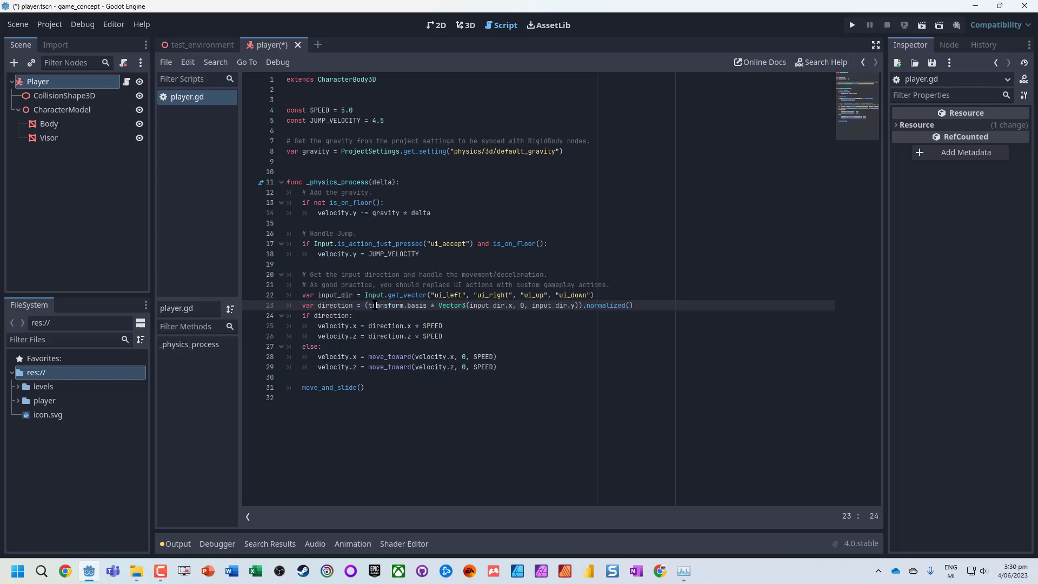
double_click(386, 304)
double_click(416, 305)
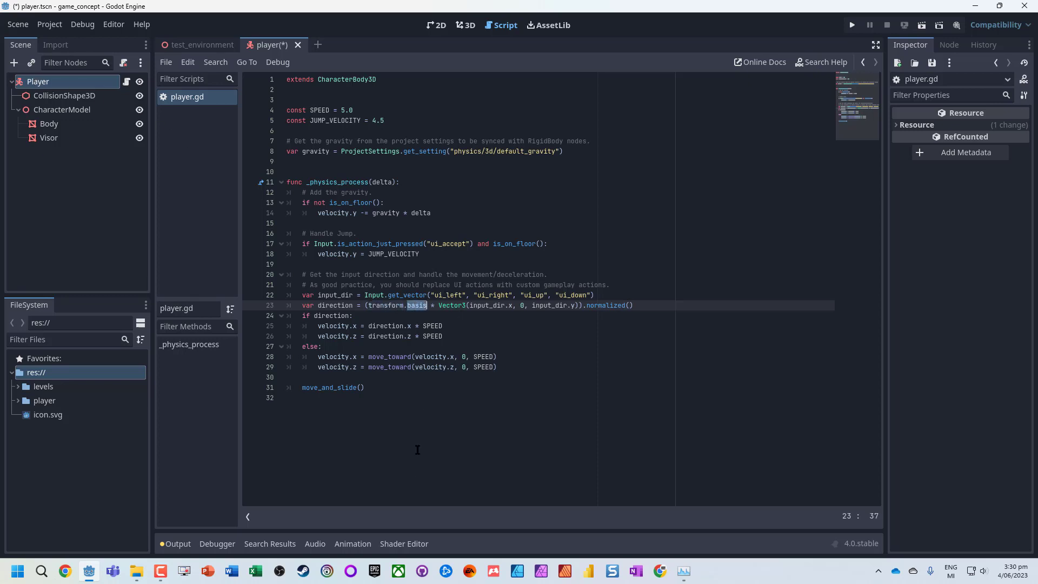
double_click(451, 305)
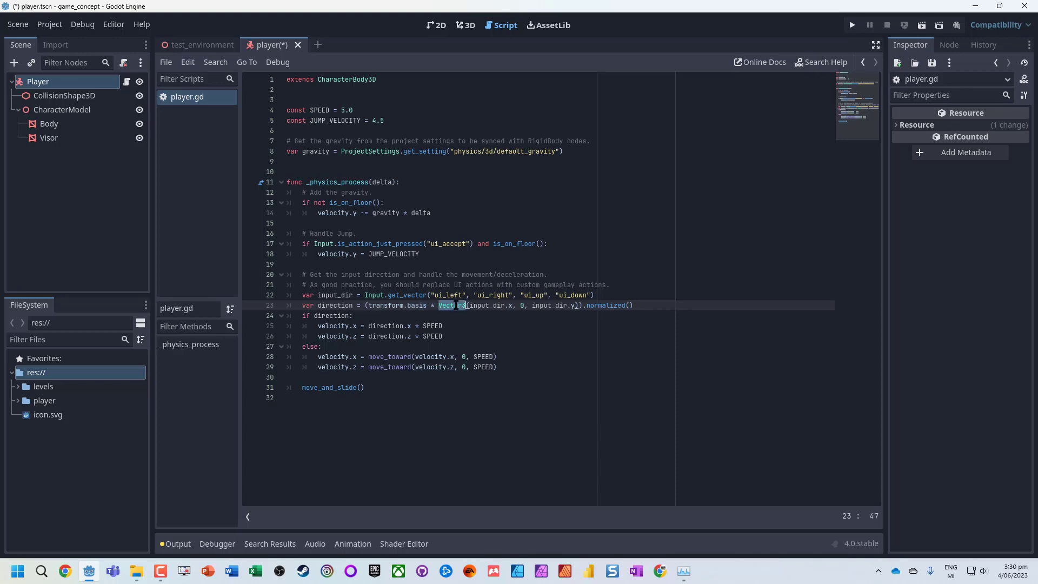
double_click(521, 306)
drag(533, 306, 571, 305)
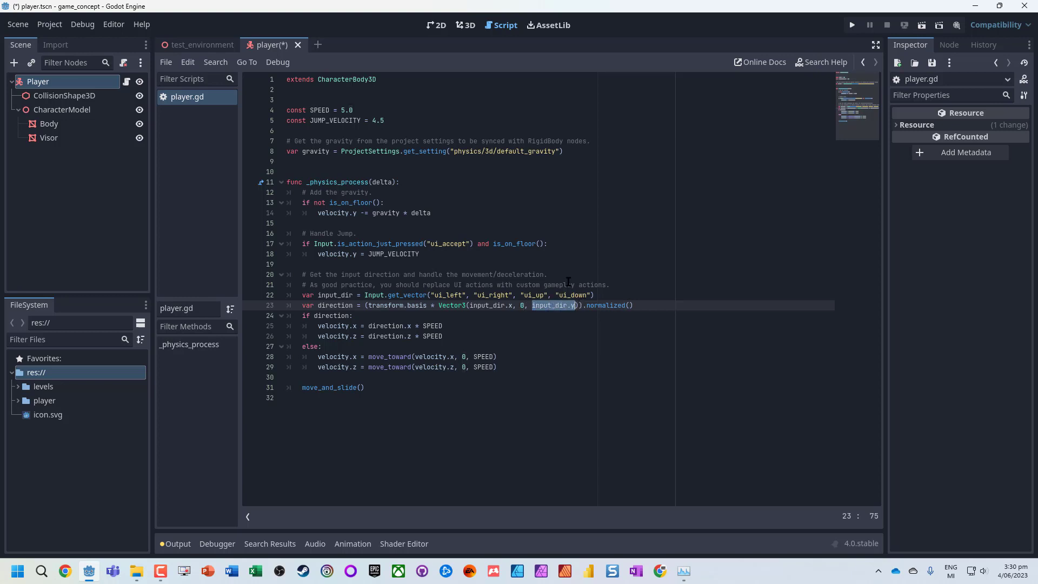
click(465, 26)
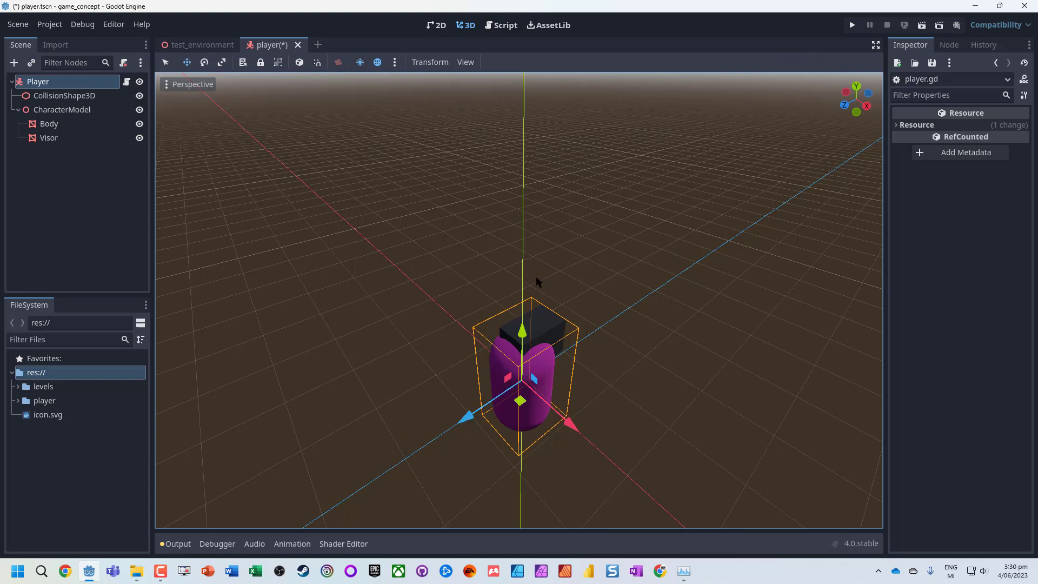
Add a closing parenthesis after the Vector3 call on line 23 and highlight normalized().
click(502, 24)
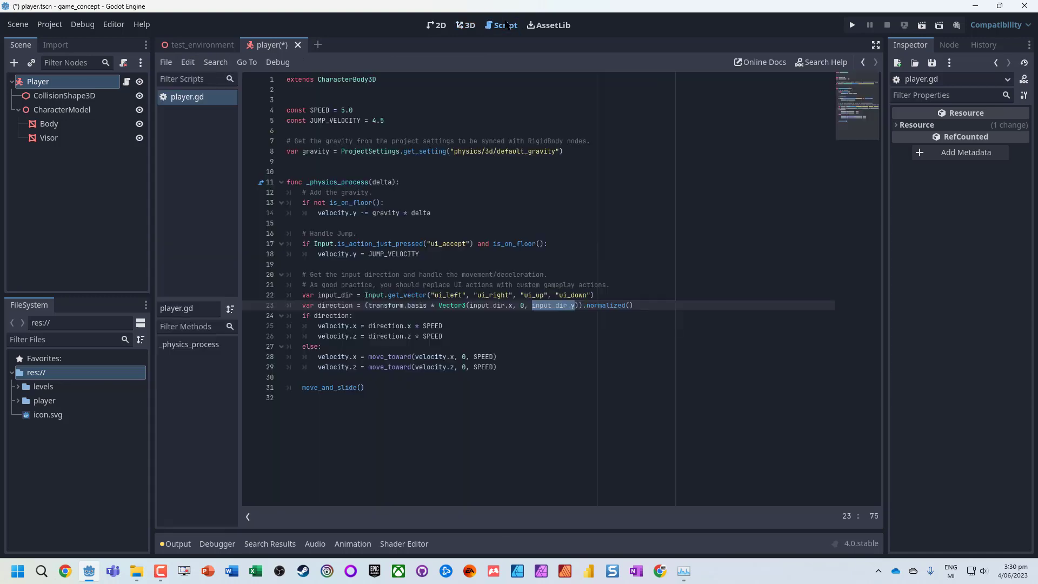
click(579, 305)
text())
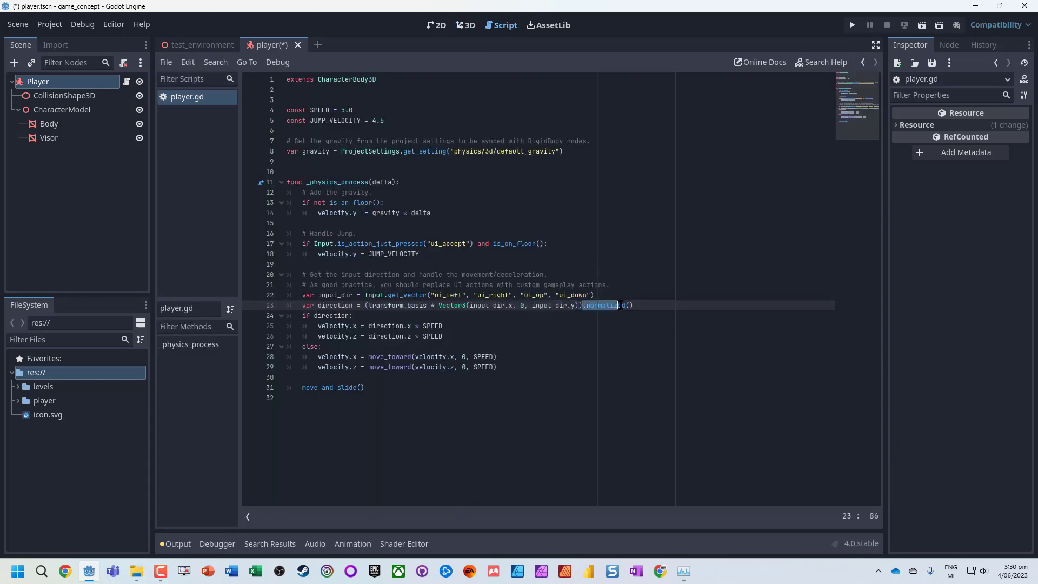
drag(582, 306, 633, 306)
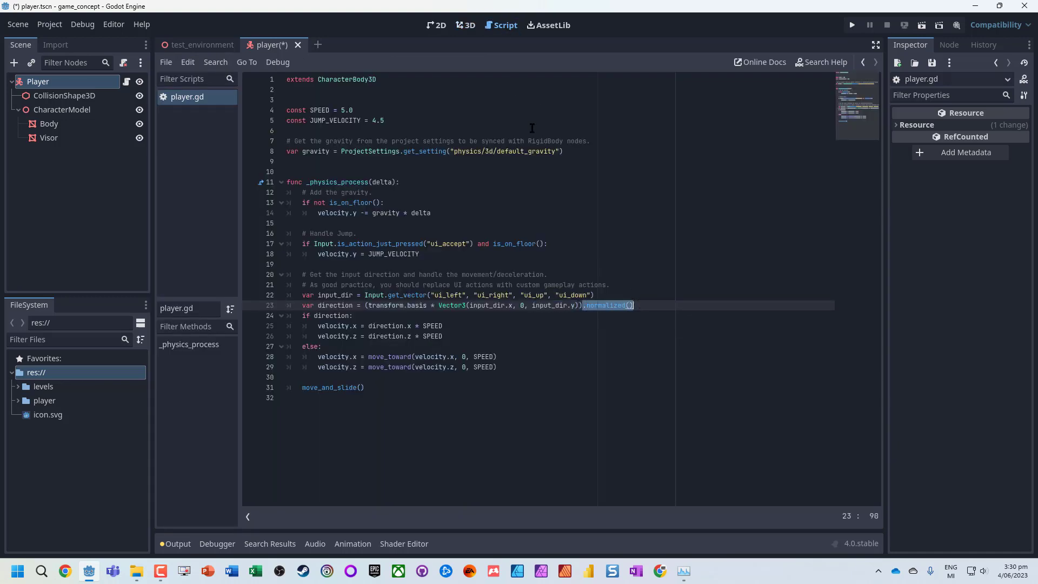
click(464, 25)
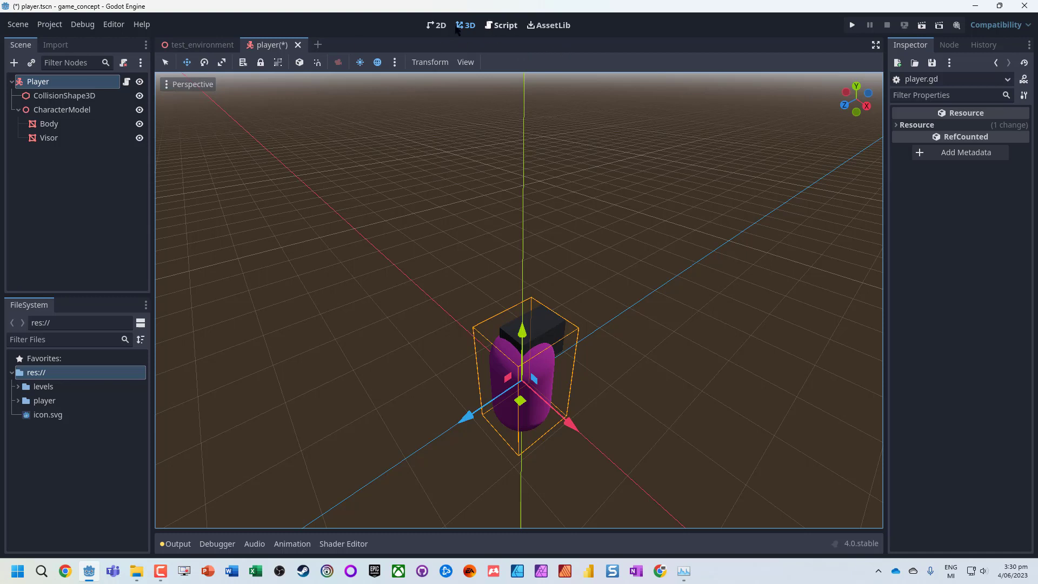
Highlight the if-direction block, else-branch and move_and_slide() lines, then save.
click(498, 28)
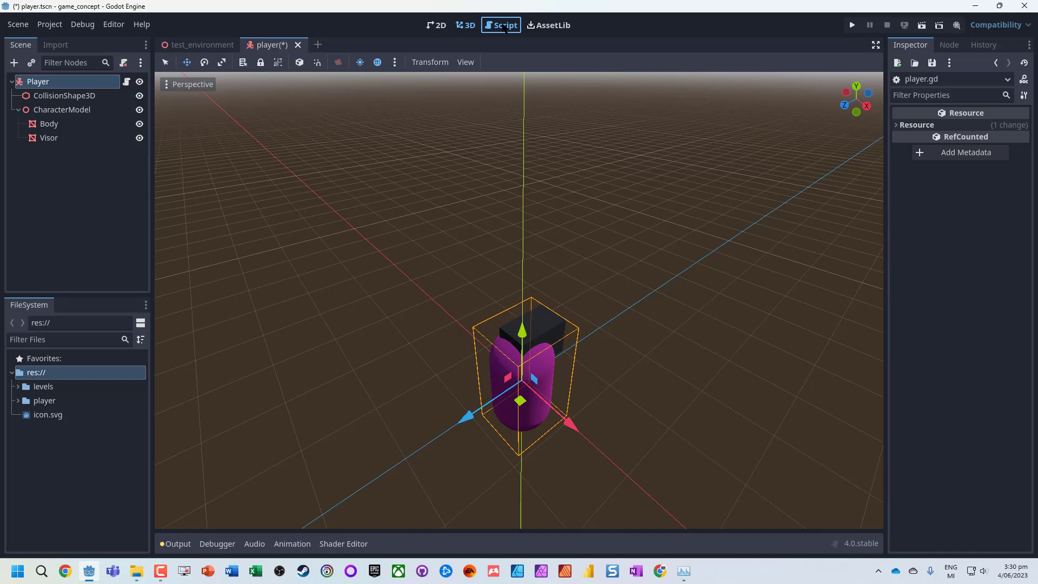
drag(303, 315, 484, 338)
double_click(431, 325)
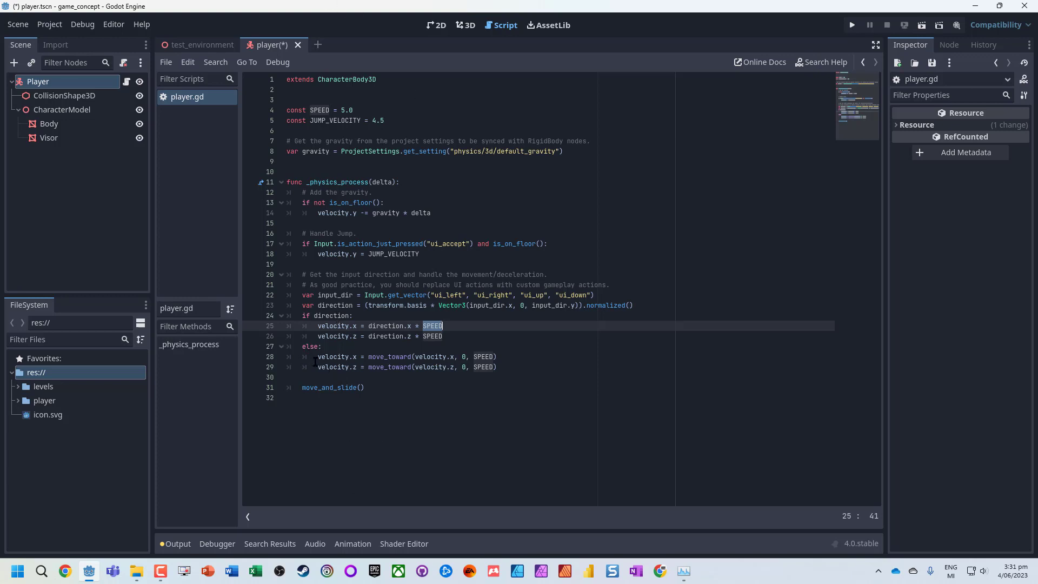
drag(317, 358, 525, 367)
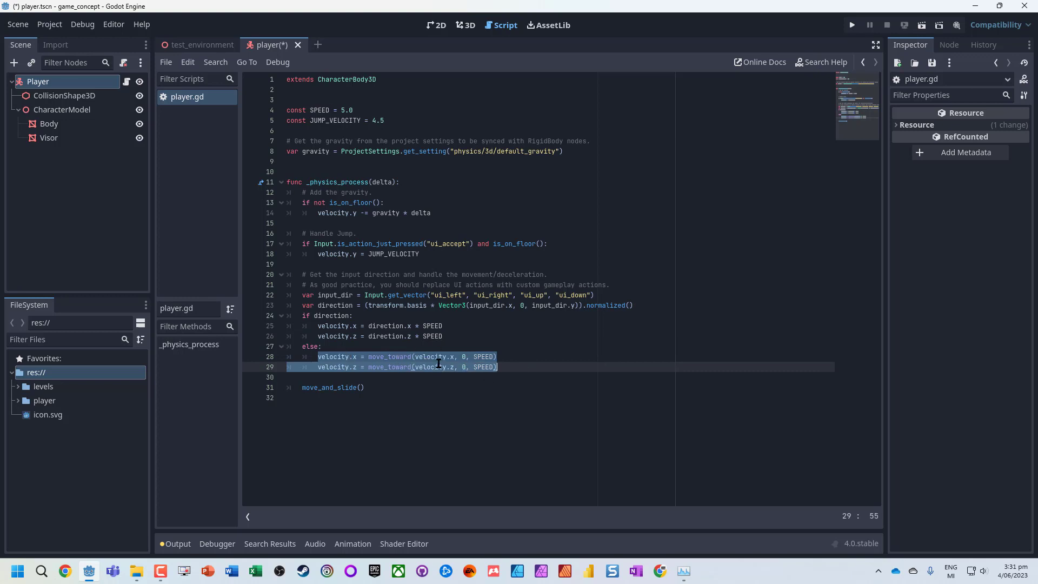
drag(301, 389, 368, 390)
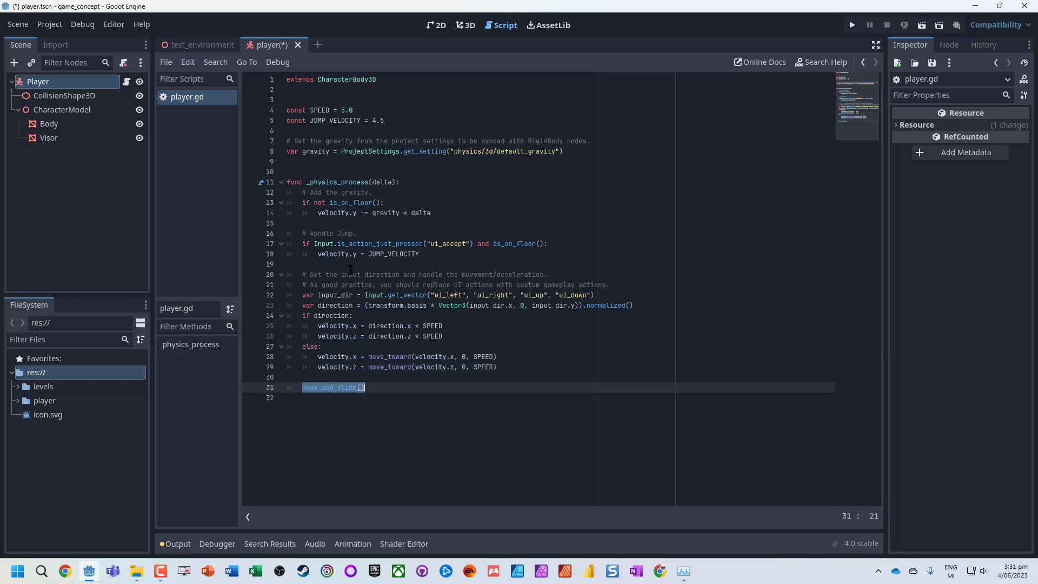
key(ctrl+s)
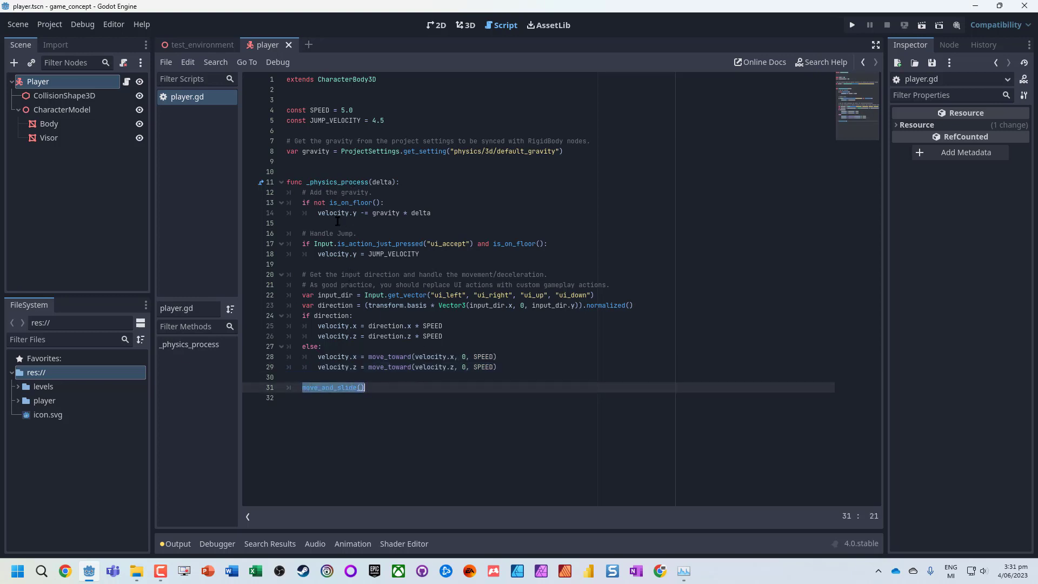
Switch to test_environment and set res://levels/test_environment.tscn as Main Scene in Project Settings.
click(217, 47)
click(467, 26)
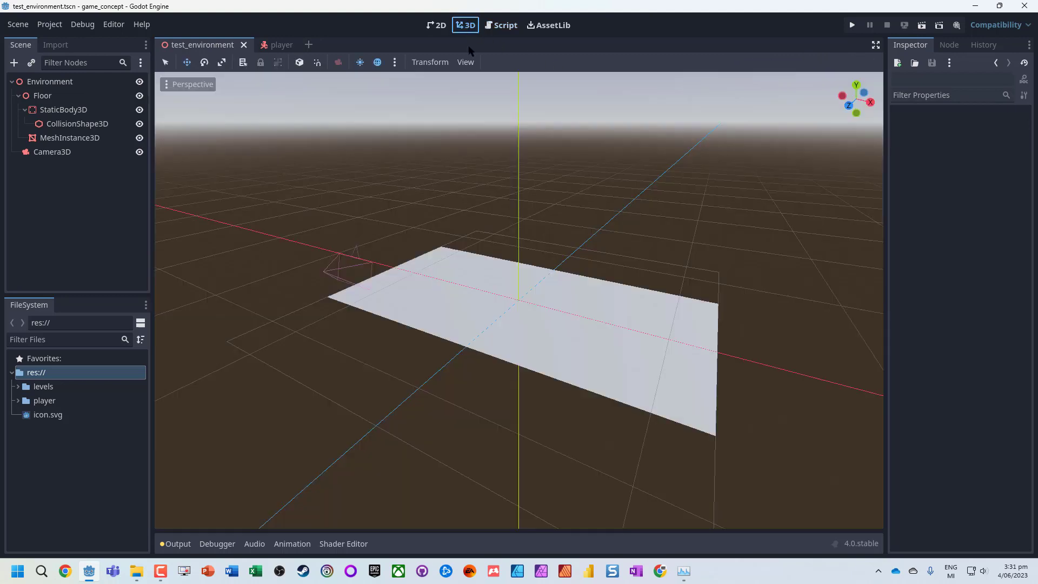
click(50, 25)
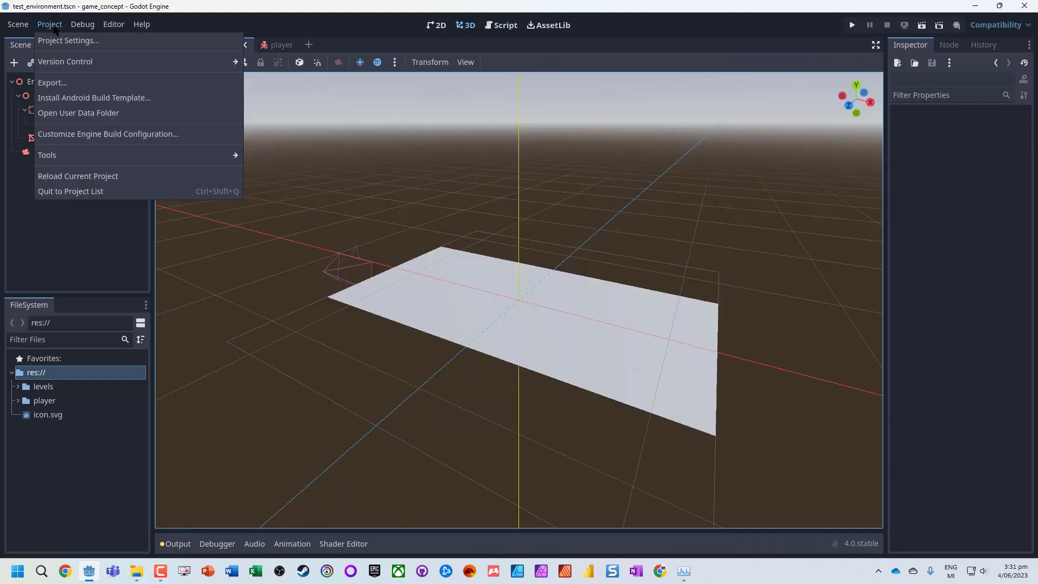
click(61, 41)
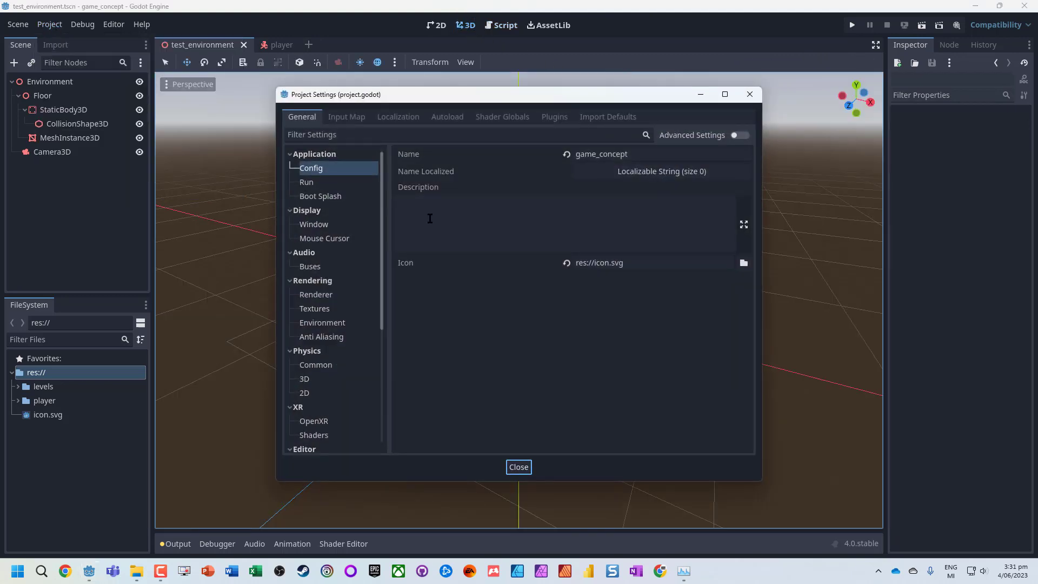
click(312, 184)
click(744, 154)
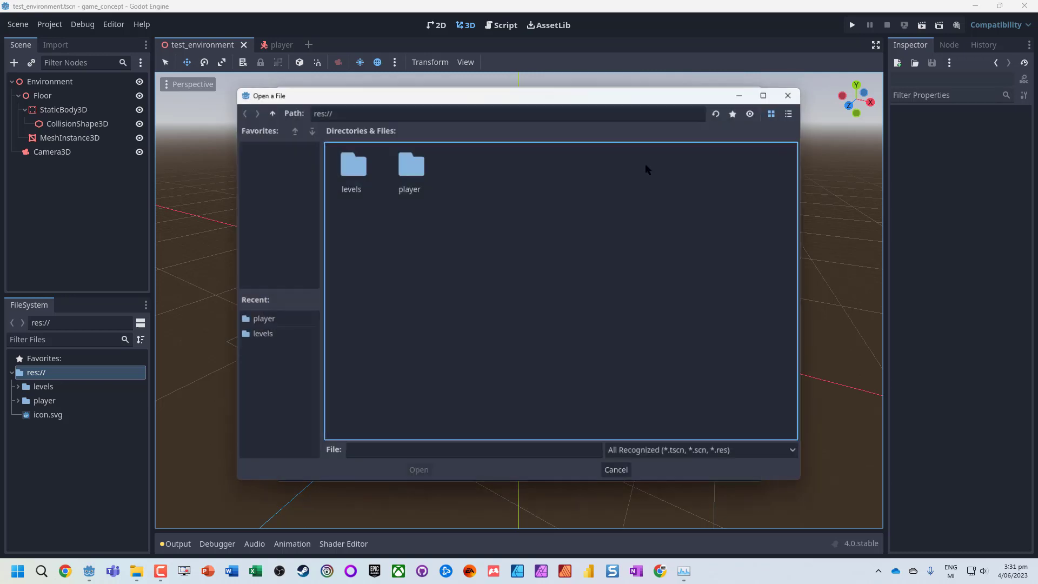
double_click(352, 172)
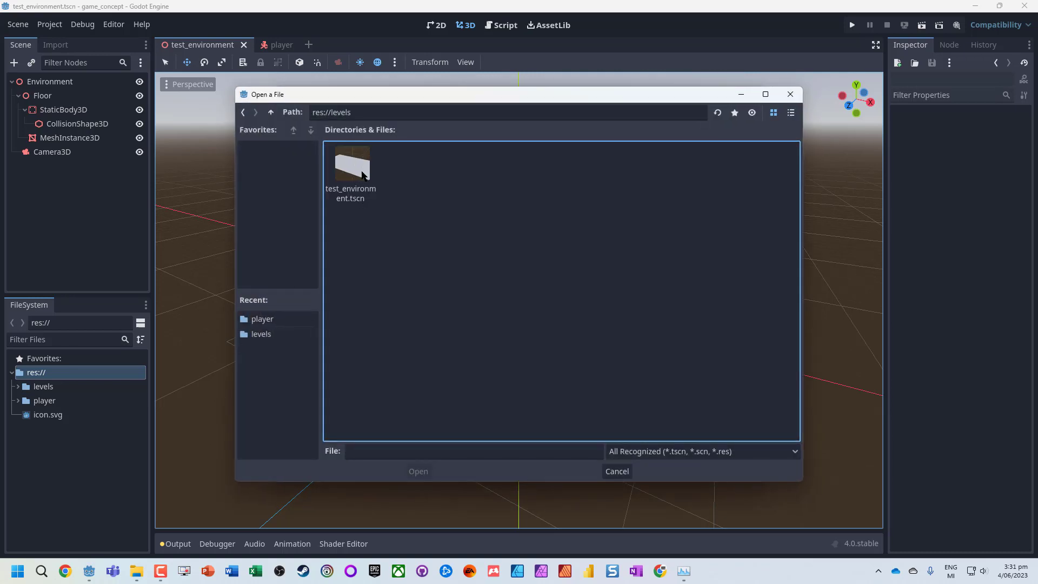
double_click(363, 174)
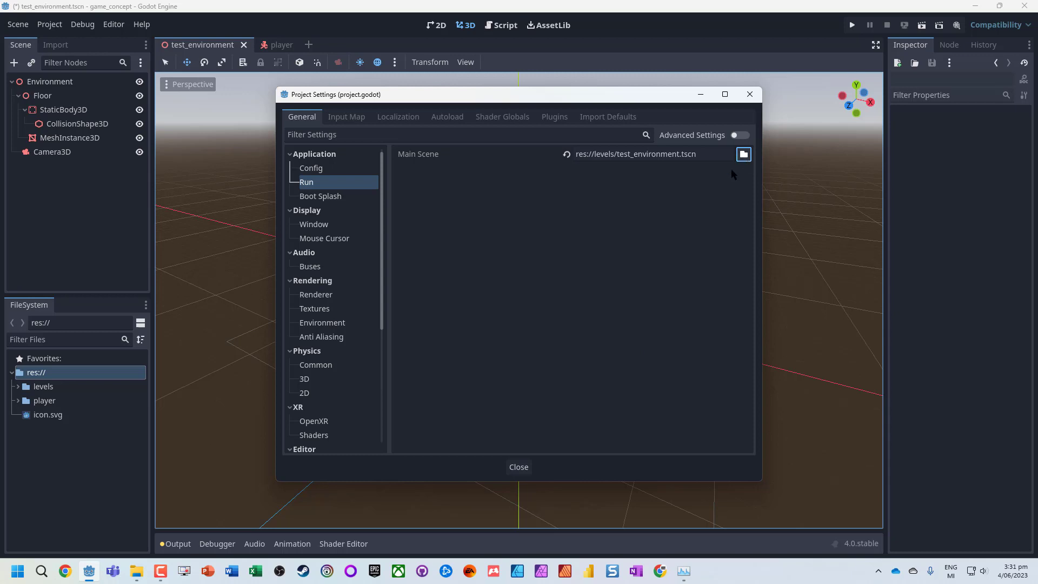
click(517, 468)
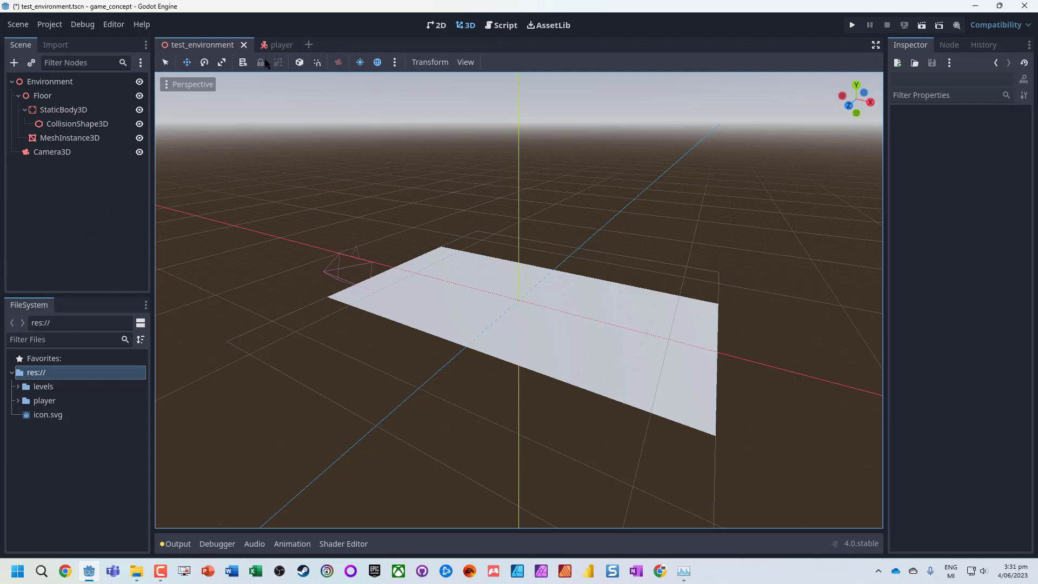
Test-run the player scene with F6, then the test_environment main scene with F5.
click(276, 45)
key(F6)
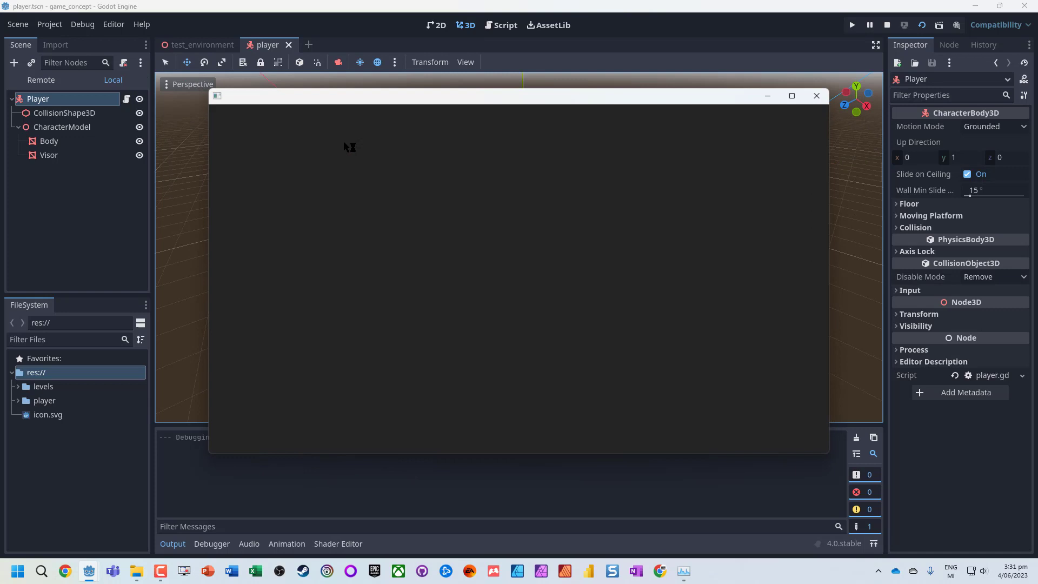
click(818, 95)
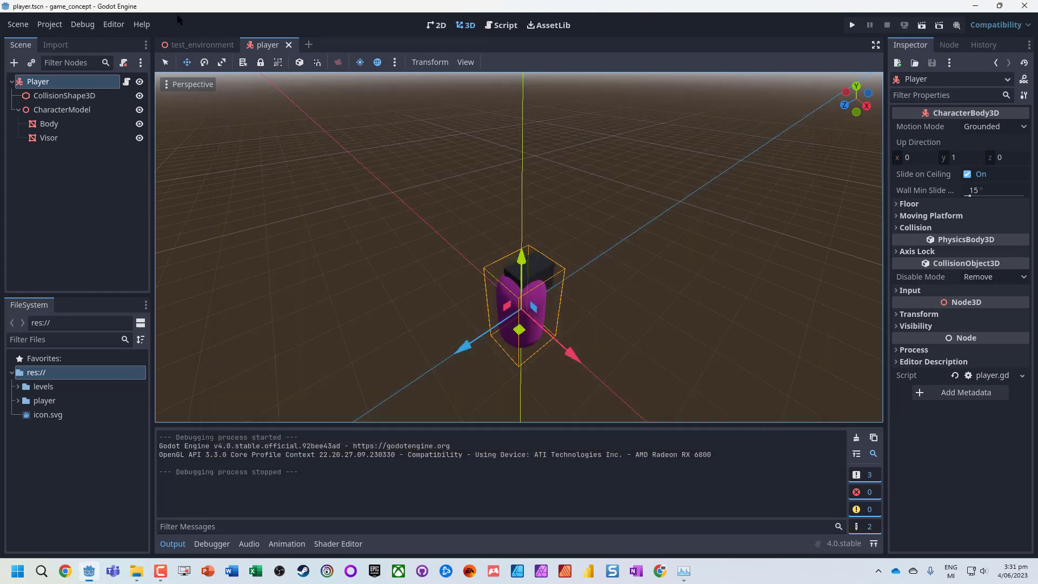
click(189, 46)
key(F5)
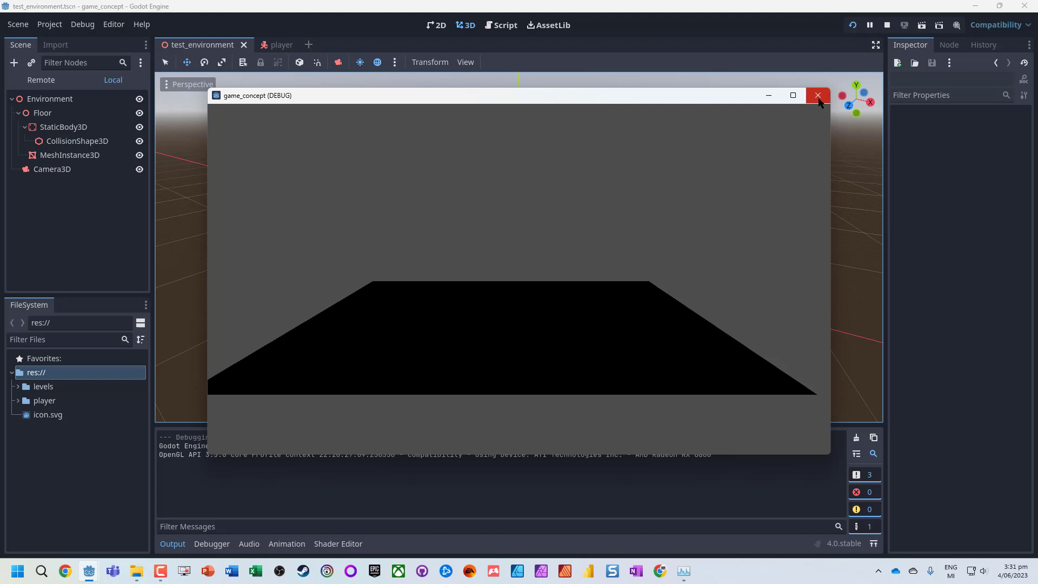
click(818, 96)
Place a player.tscn instance on the floor, raise it on Y, and test-run with F5.
mouse_move(262, 50)
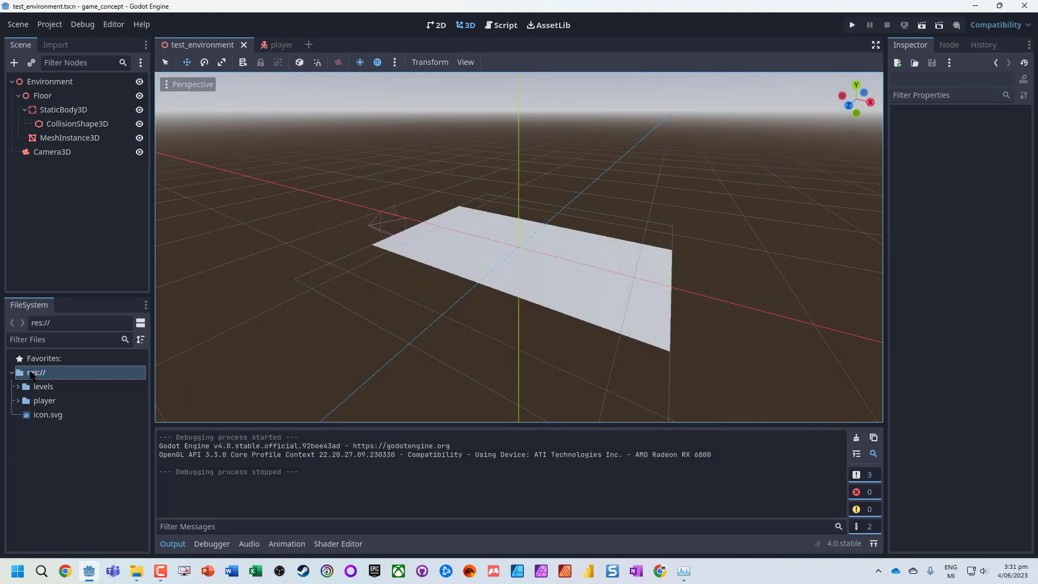
click(18, 400)
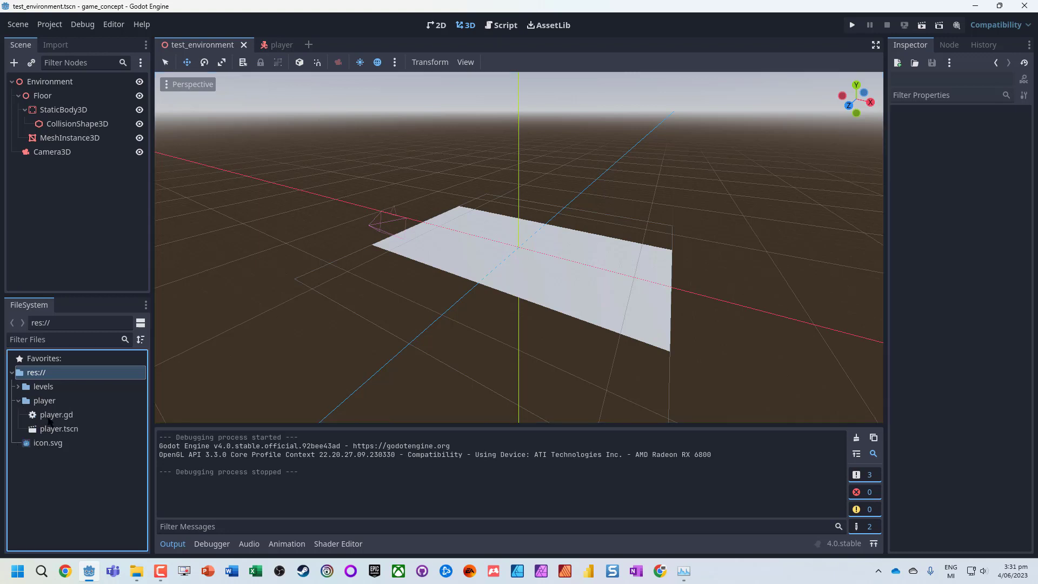
click(61, 430)
drag(61, 430, 510, 261)
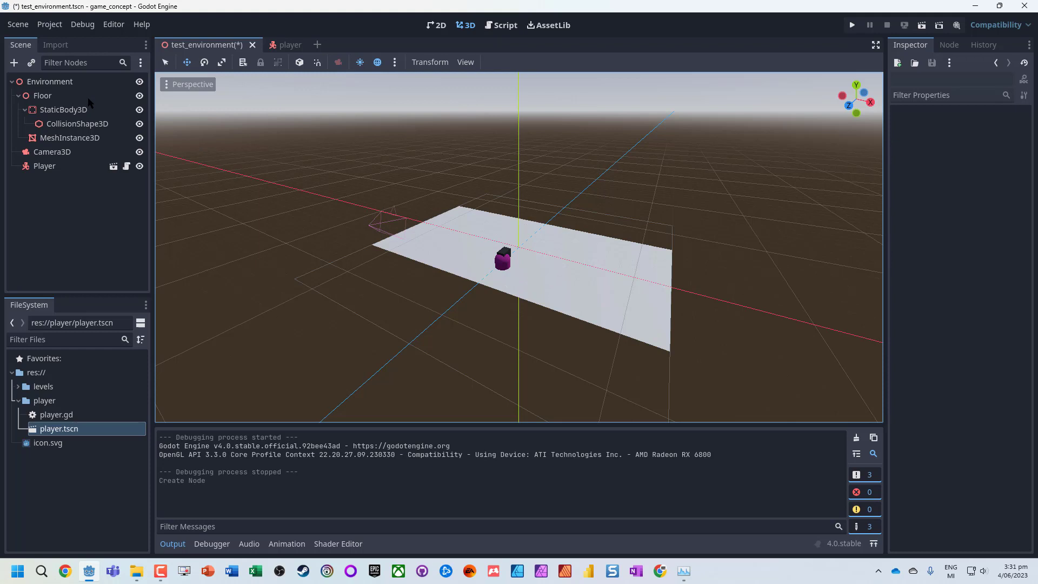
click(43, 166)
drag(495, 190, 471, 154)
key(F5)
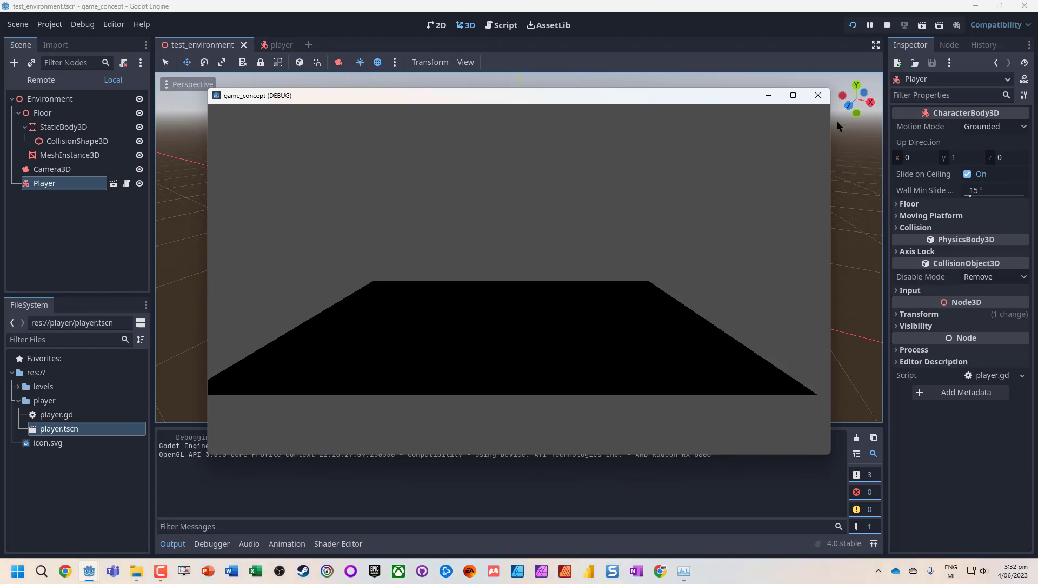
click(817, 95)
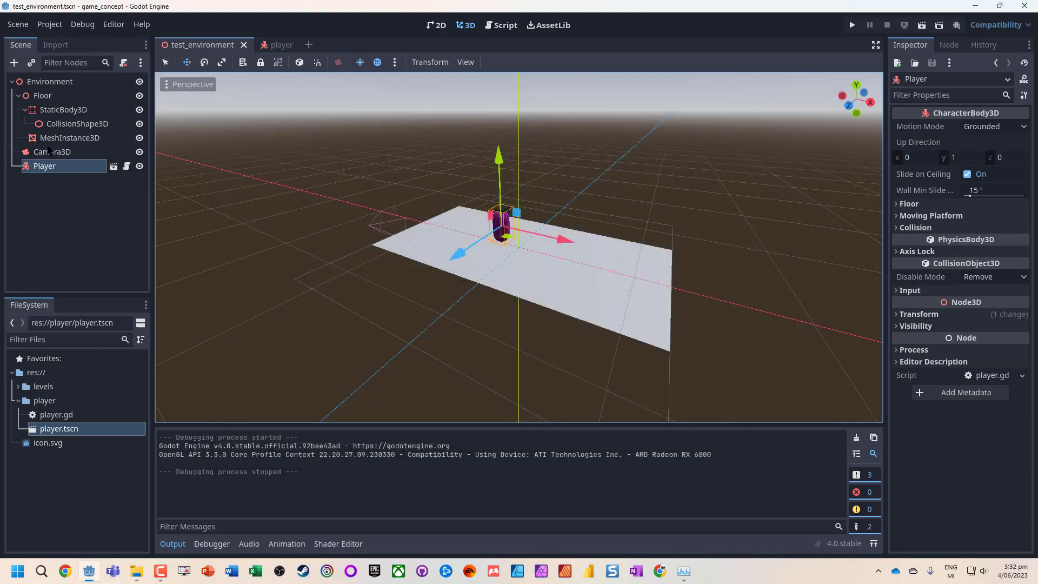
Add a child node to Environment, searching the node types for 'light'.
click(49, 153)
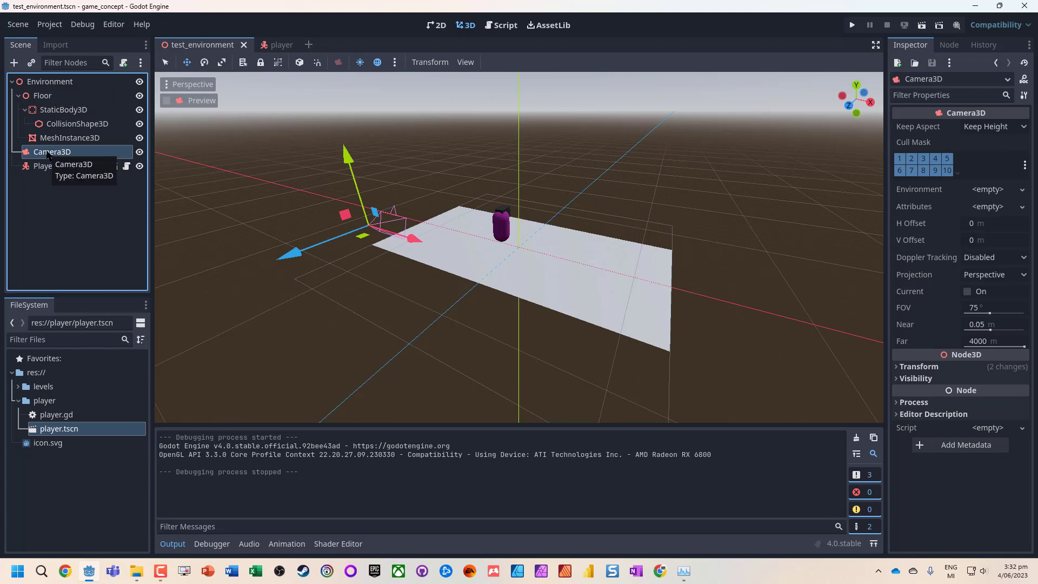
right_click(42, 82)
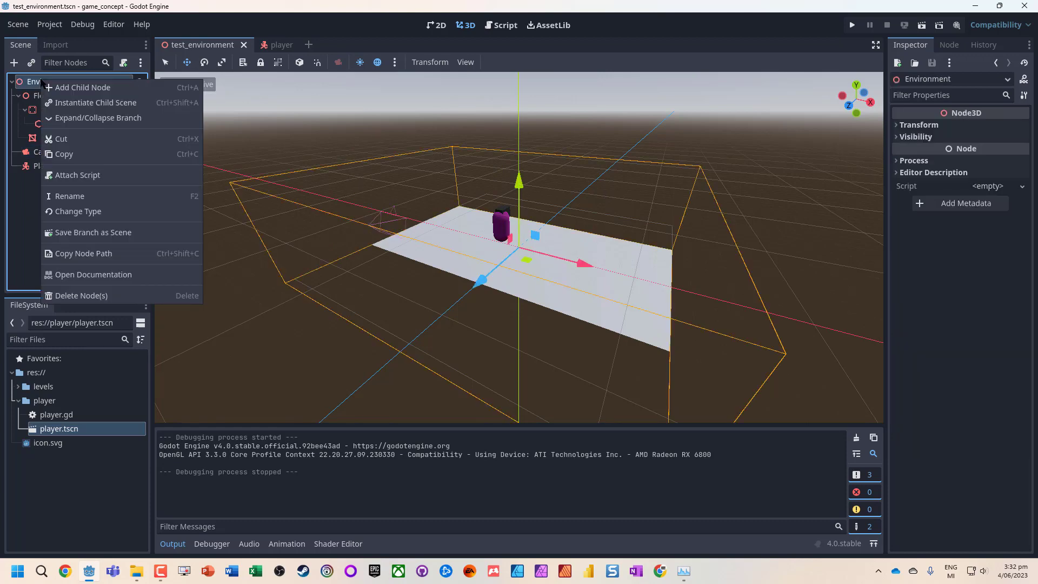
click(83, 88)
text(lu)
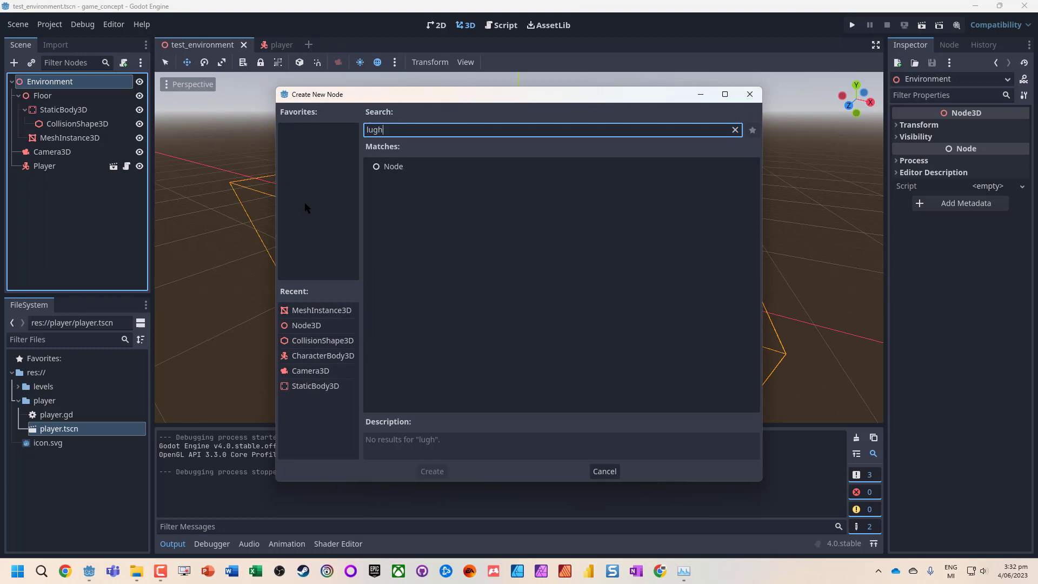
key(BackSpace)
text(ight)
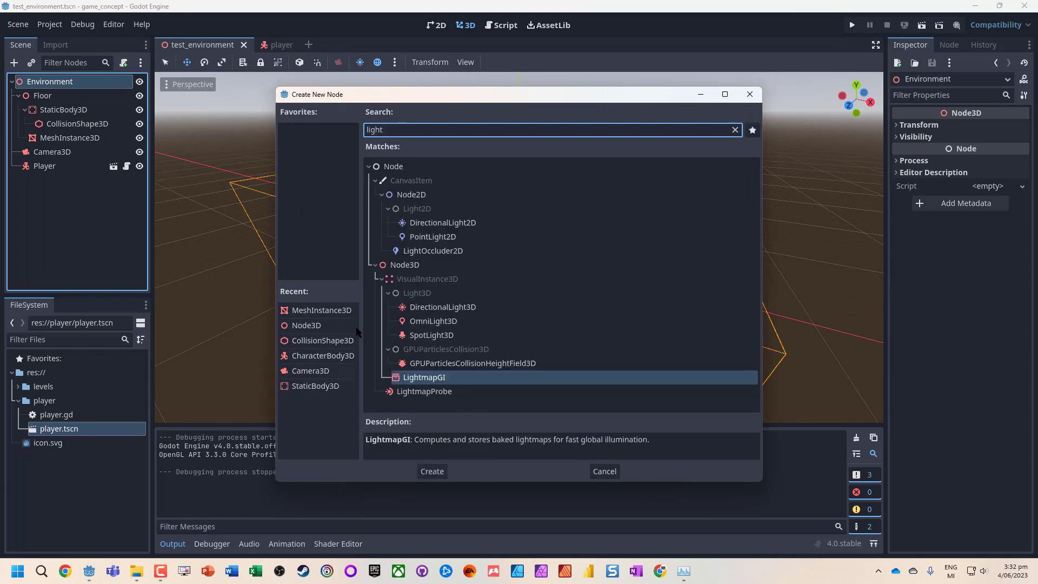
Compare DirectionalLight3D, OmniLight3D and SpotLight3D, settling on DirectionalLight3D.
click(425, 307)
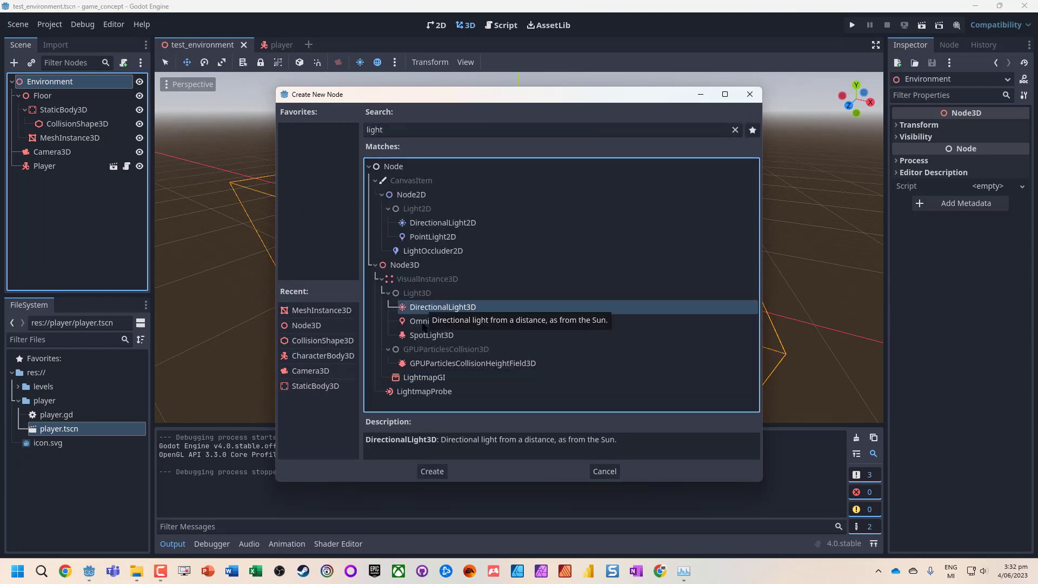
click(425, 322)
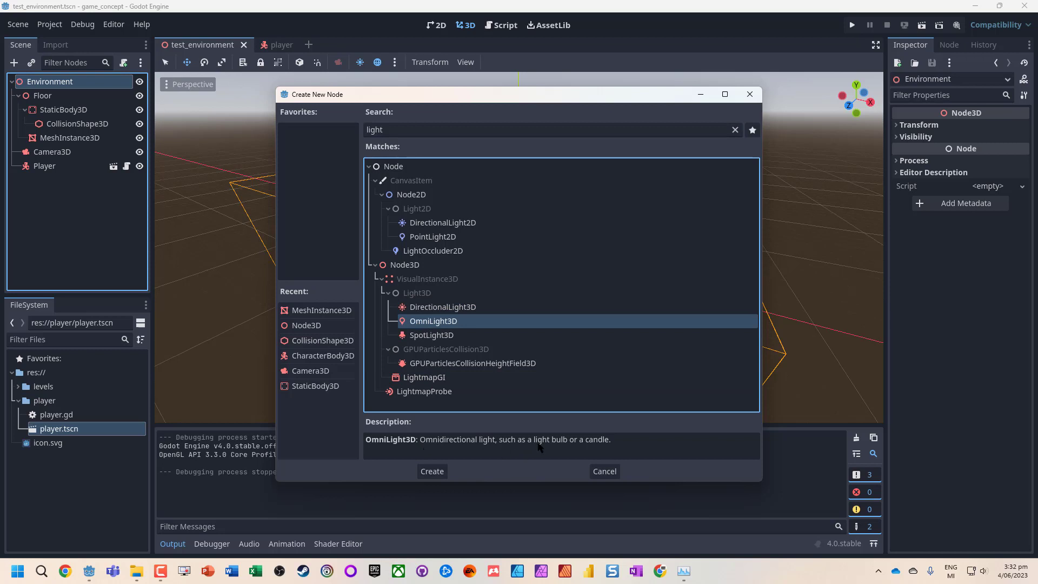
click(426, 336)
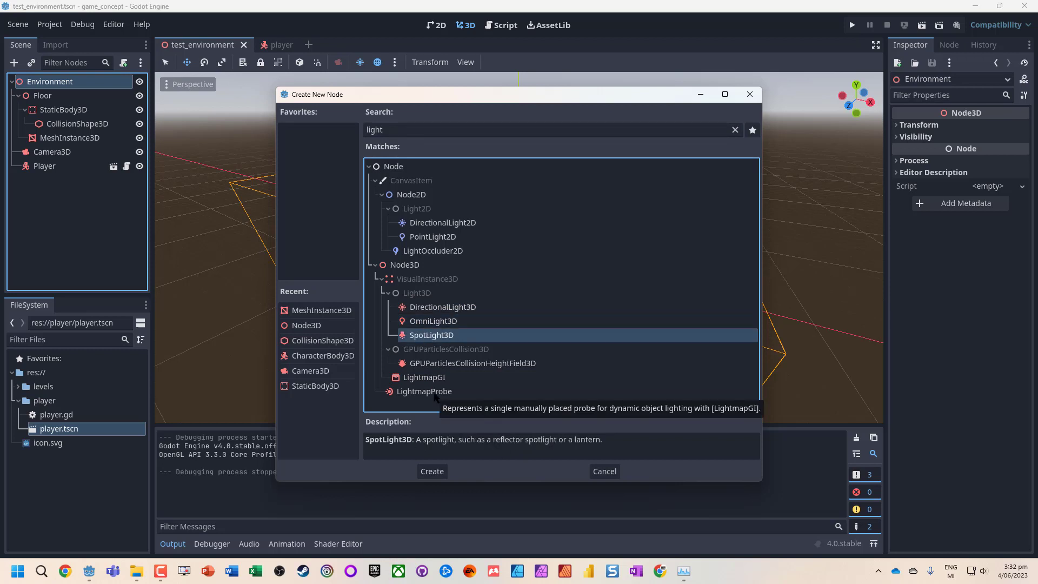
click(435, 308)
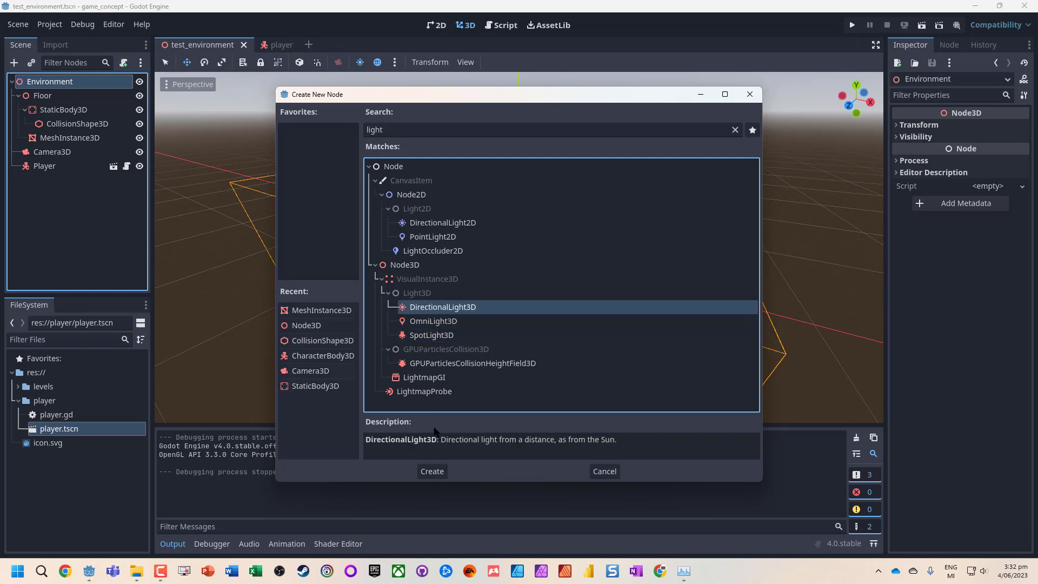
Create the DirectionalLight3D and frame it in the viewport.
click(432, 471)
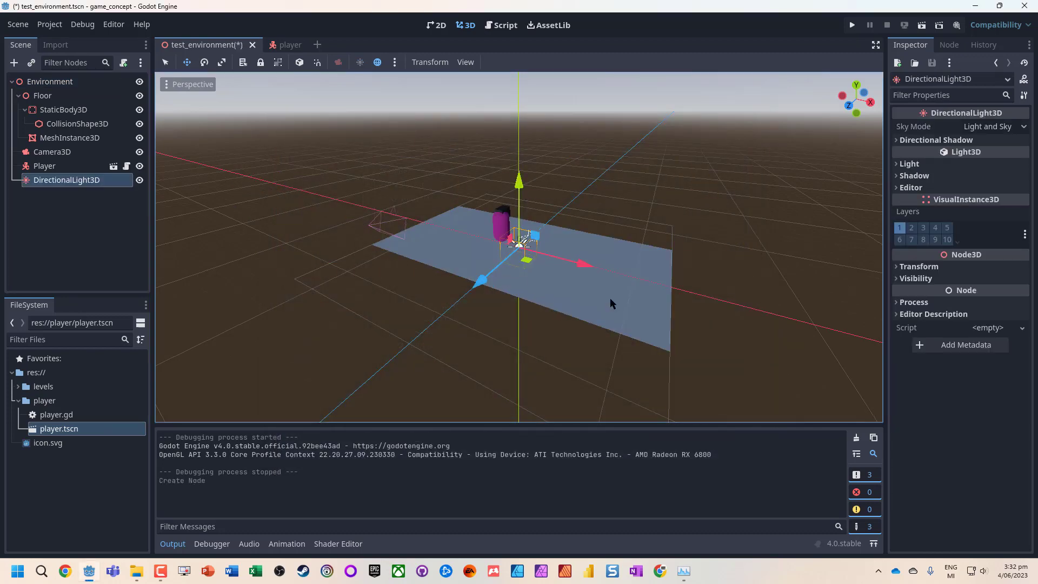
middle_drag(734, 268, 498, 304)
scroll(497, 304, up, 3)
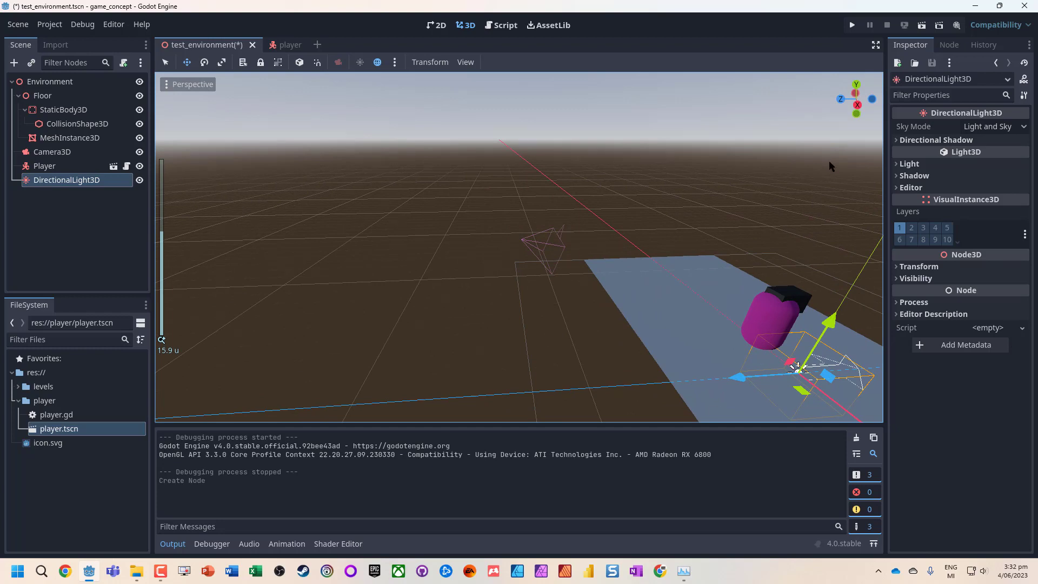
double_click(34, 182)
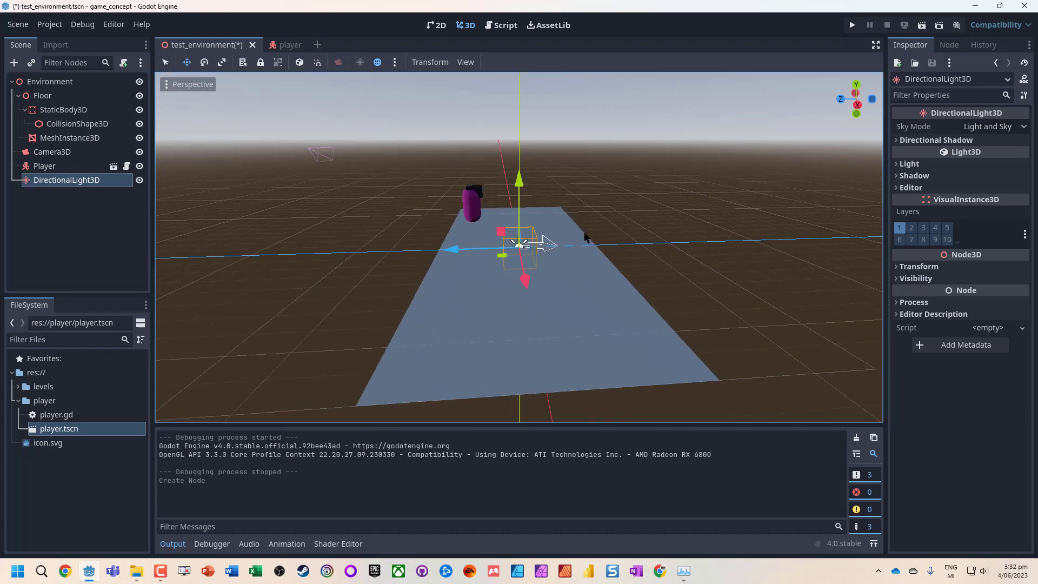
scroll(527, 269, up, 2)
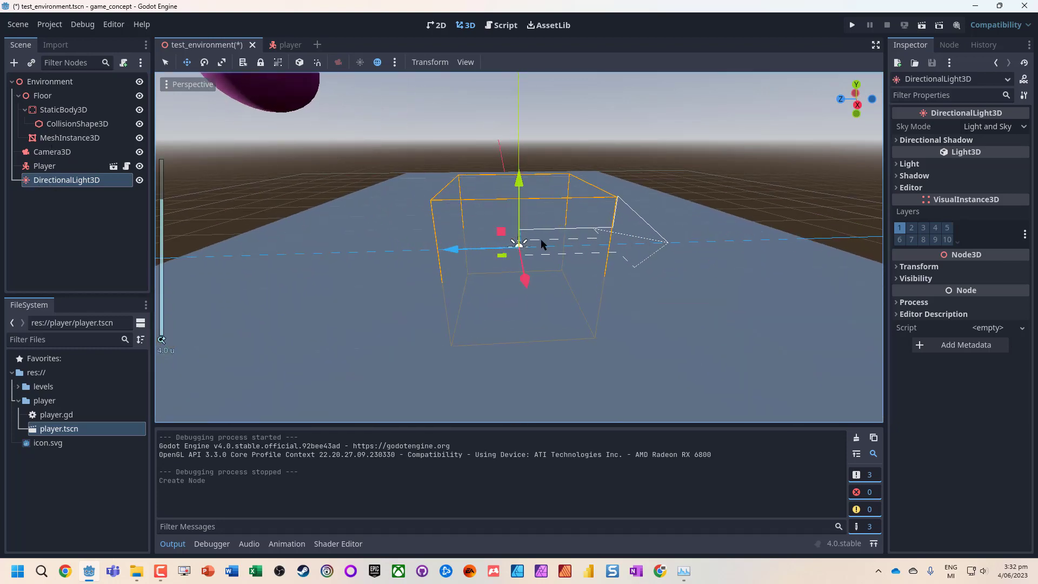
scroll(533, 305, down, 10)
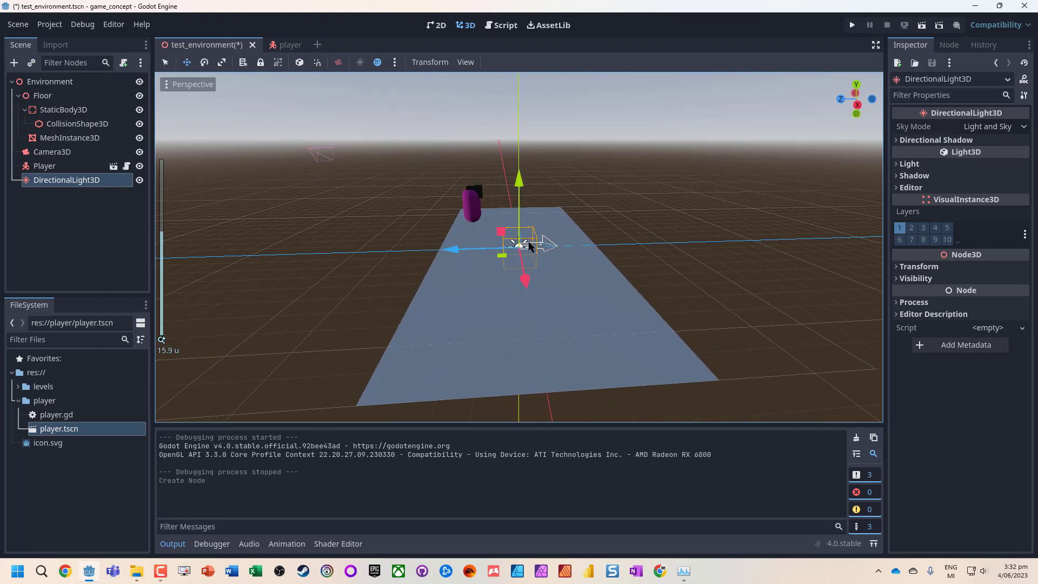
Raise the light about 5 units and tilt it roughly 64 degrees to brighten the floor.
drag(518, 181, 504, 80)
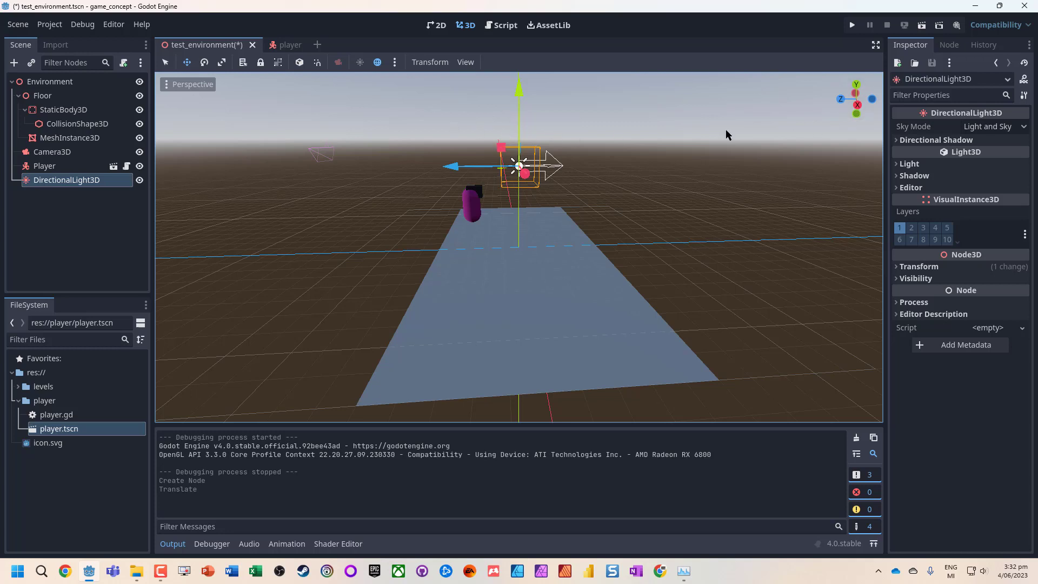
click(205, 62)
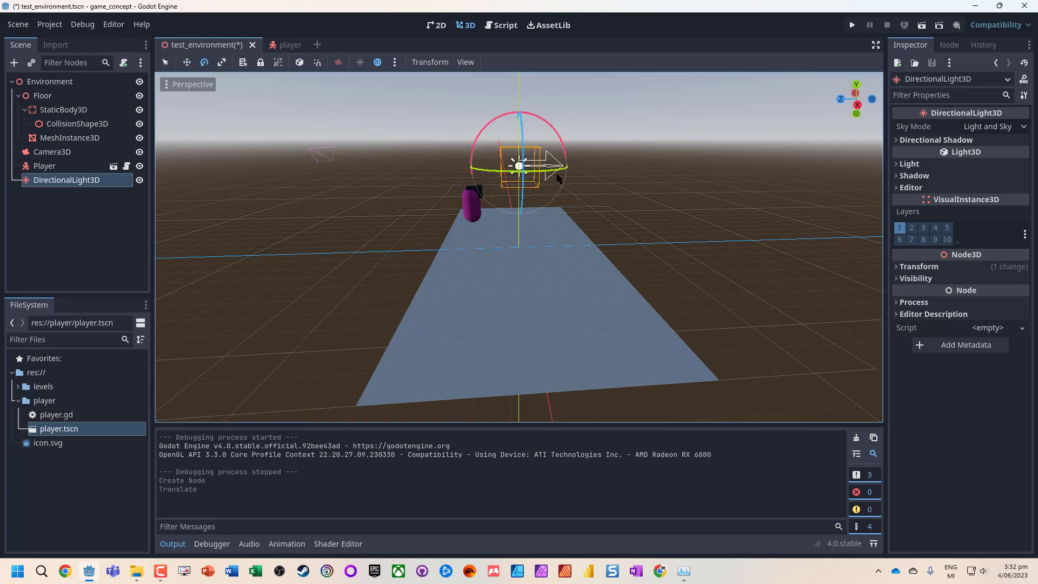
mouse_move(556, 174)
mouse_down()
mouse_move(549, 128)
mouse_move(572, 162)
mouse_move(542, 104)
mouse_move(564, 155)
mouse_up()
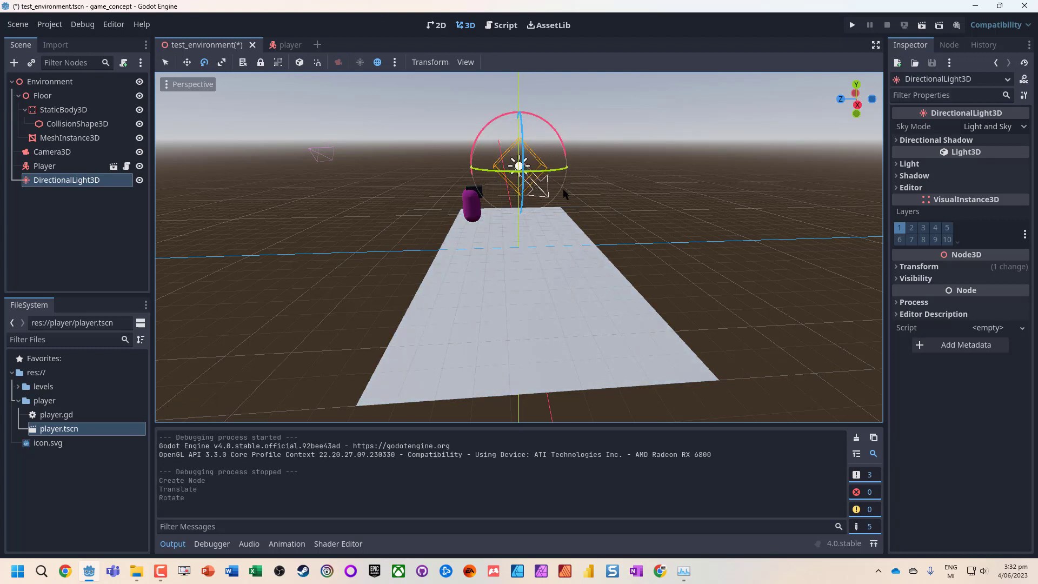
Save and run the game, steering the player capsule around the floor with WASD.
key(F5)
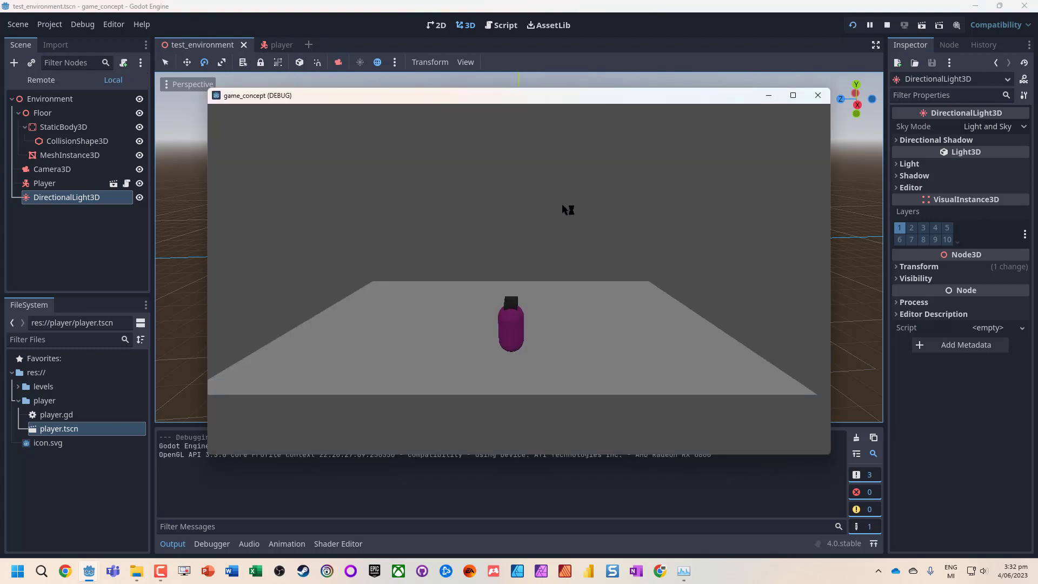
key(a)
key(d)
key(w)
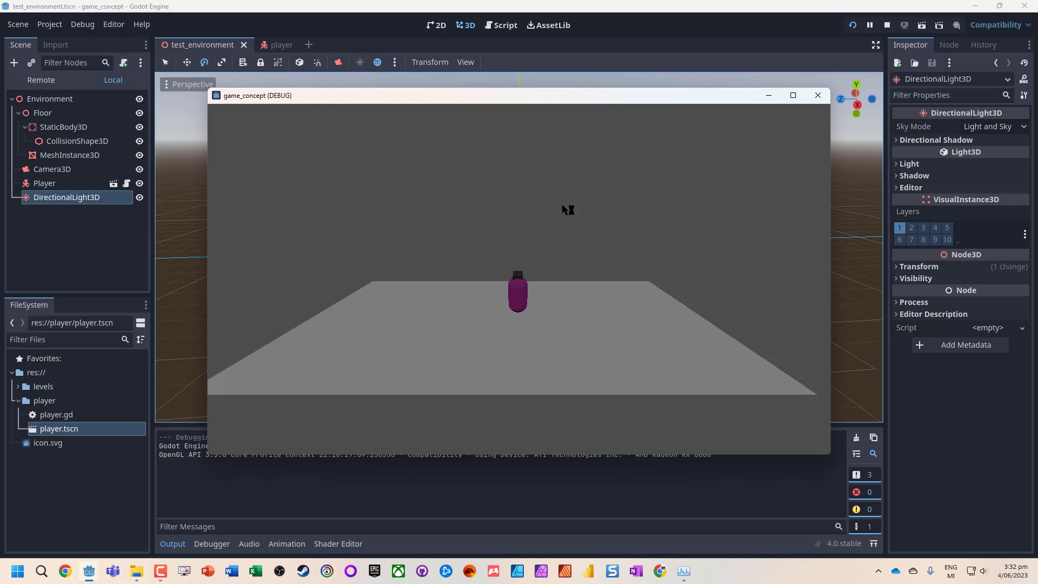
key(d)
key(a)
key(s)
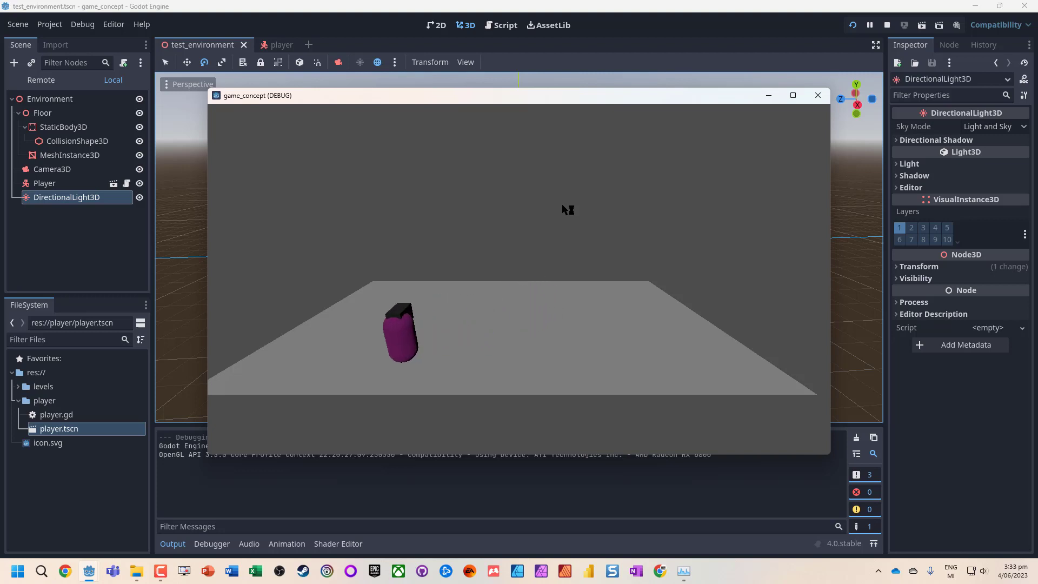
key(d)
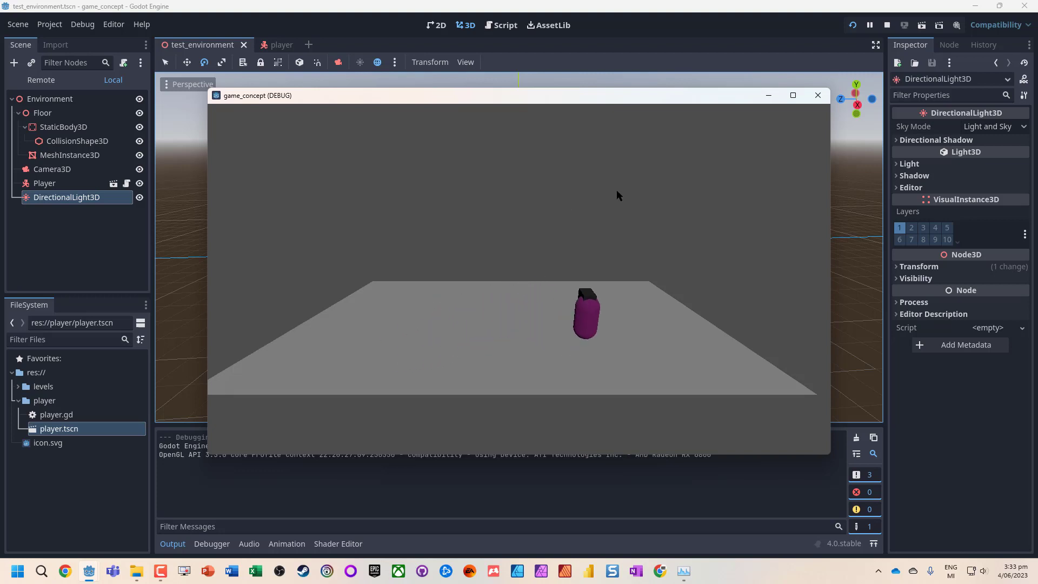
key(a)
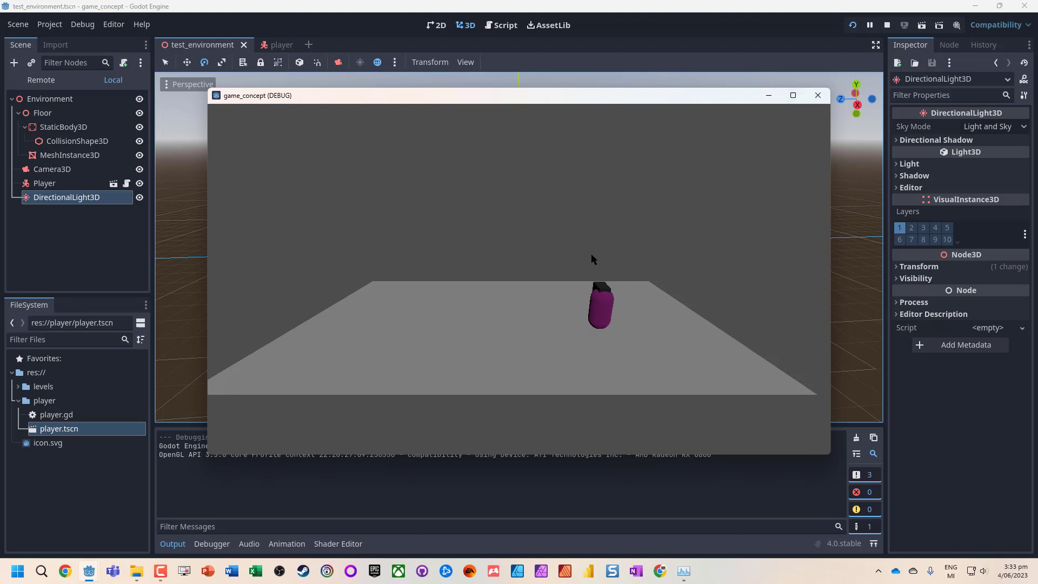
Slide the capsule left and right with the arrow keys, then stop the game.
key(Left)
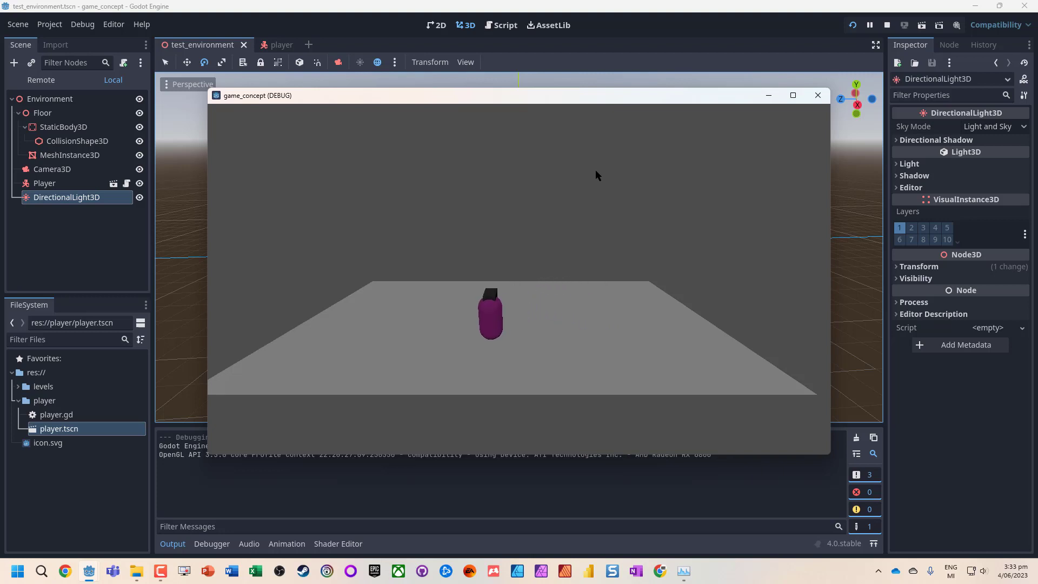
key(Right)
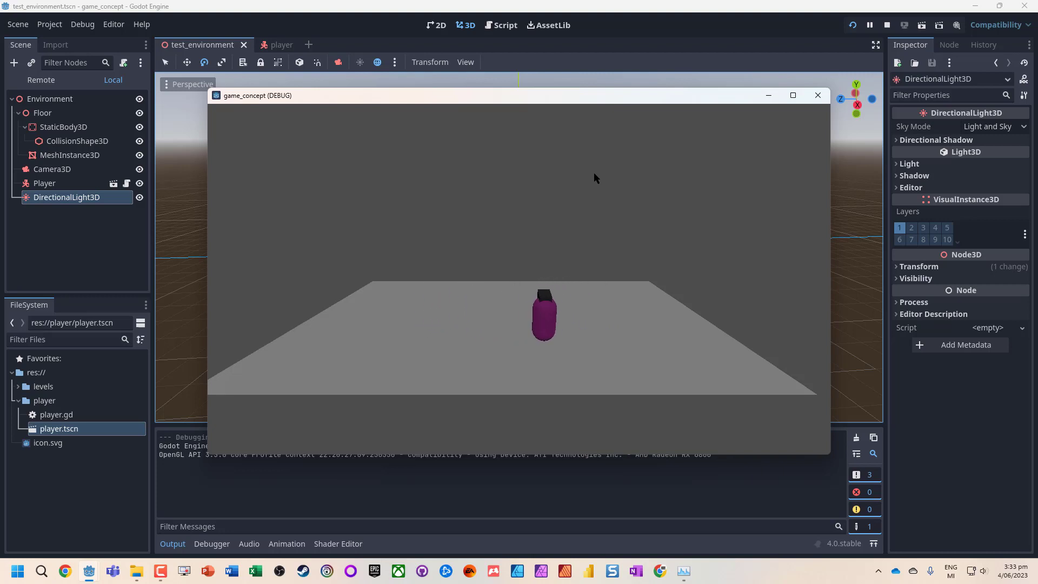
key(Left)
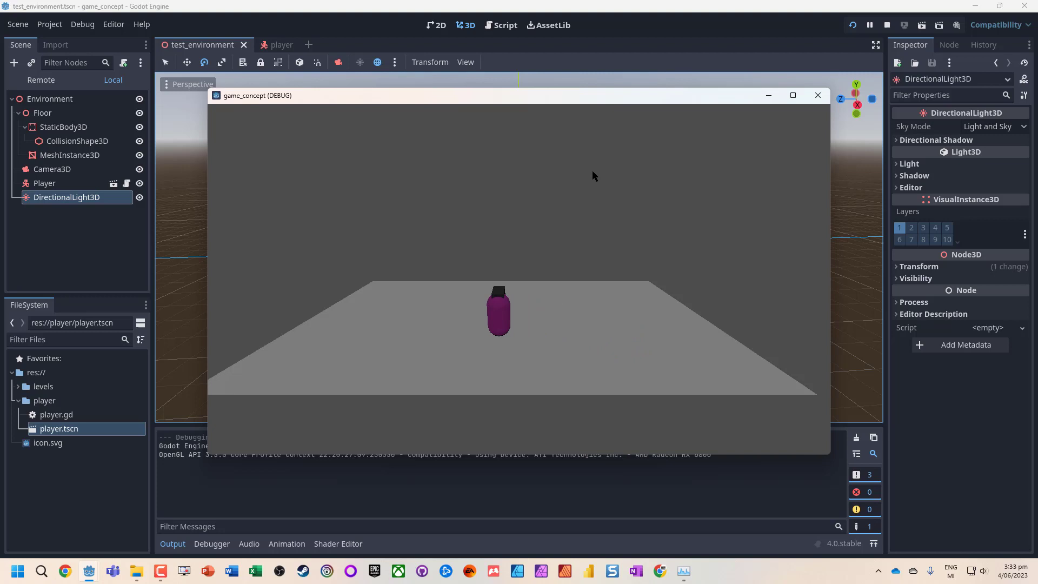
key(Right)
click(816, 97)
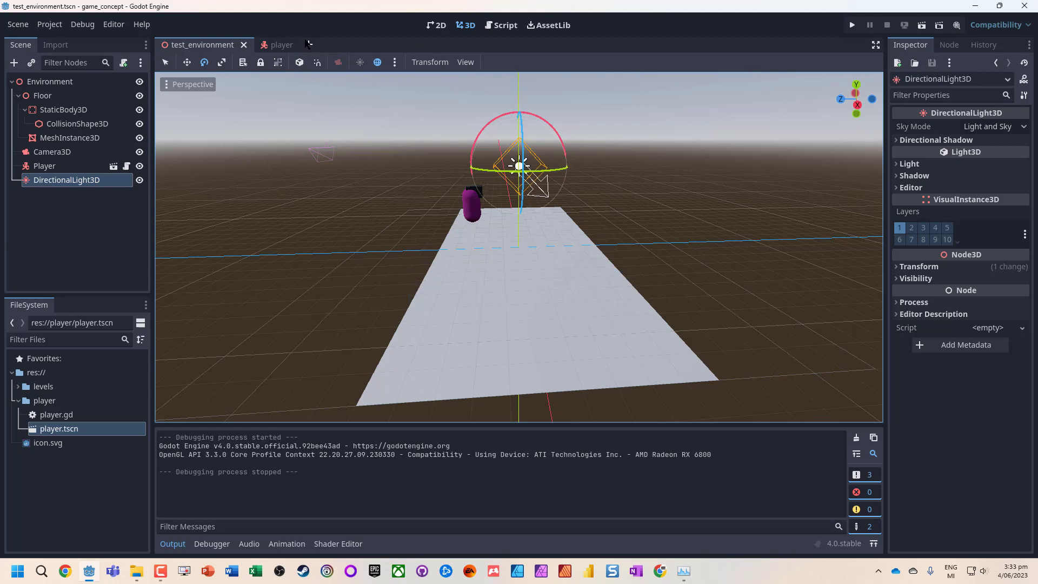
In the player scene, add a Camera3D as a child of the Player node.
click(284, 46)
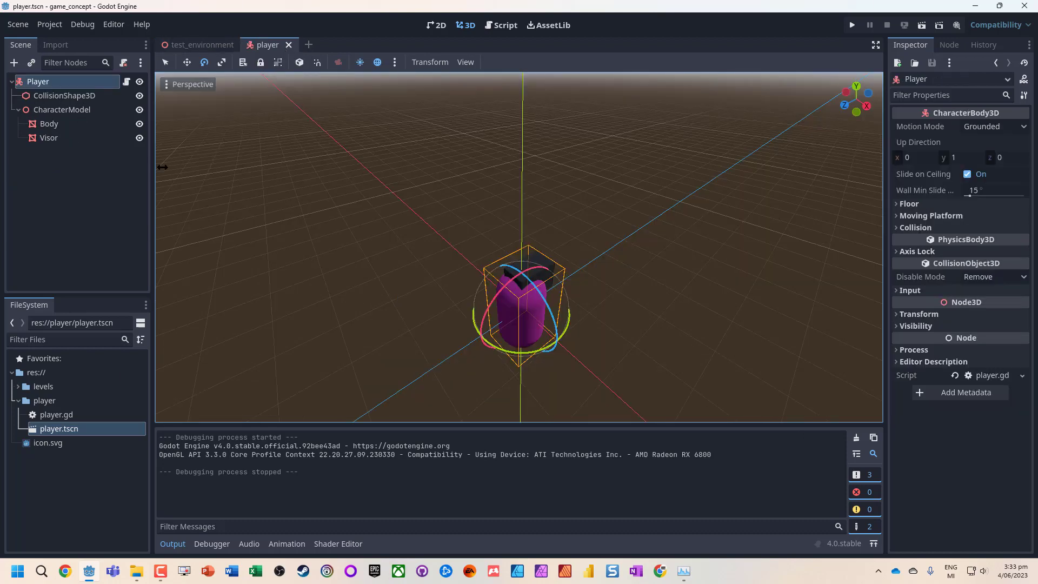
right_click(64, 81)
click(95, 106)
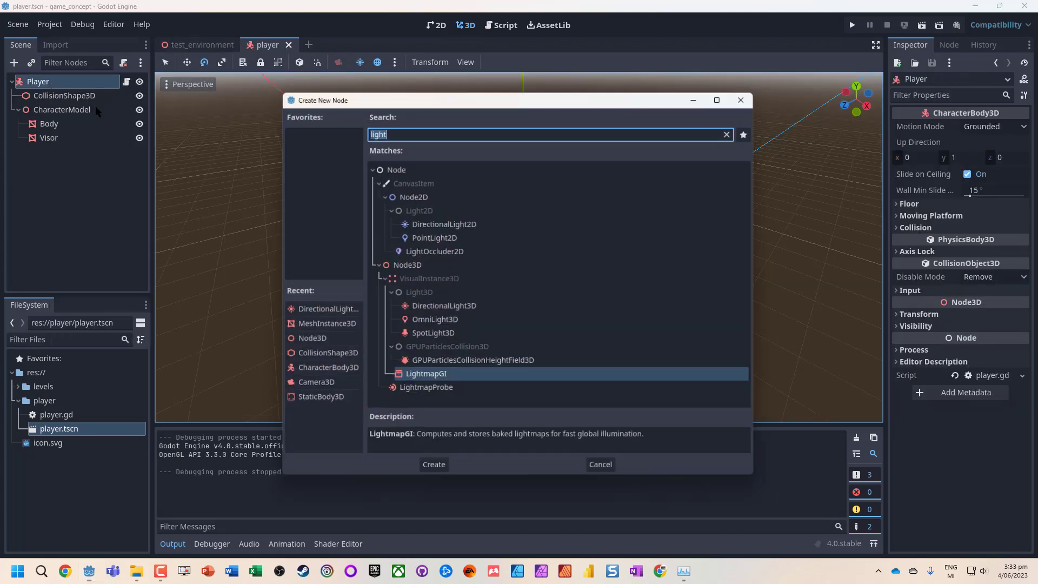
text(camera)
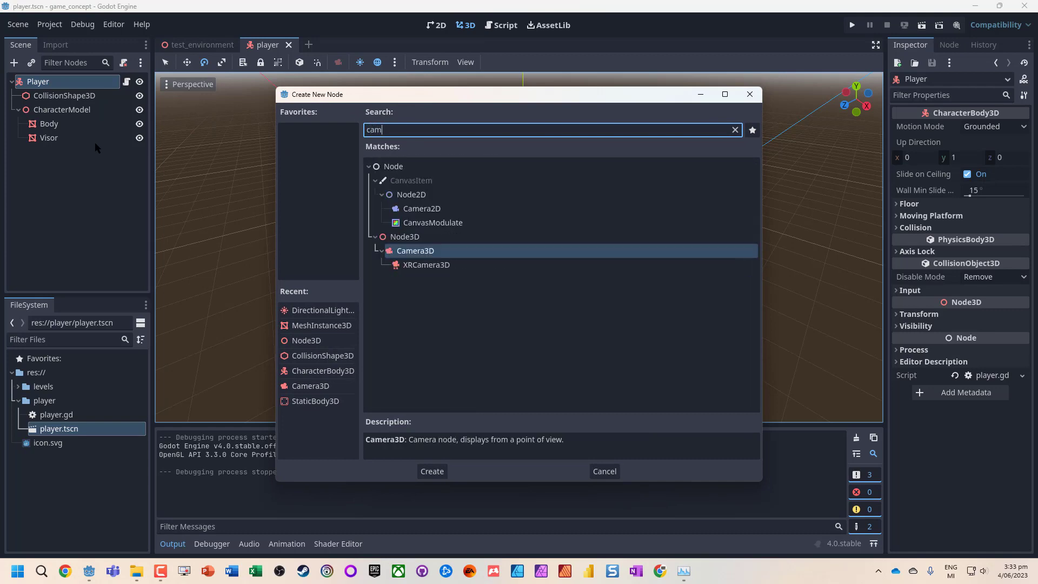
double_click(400, 238)
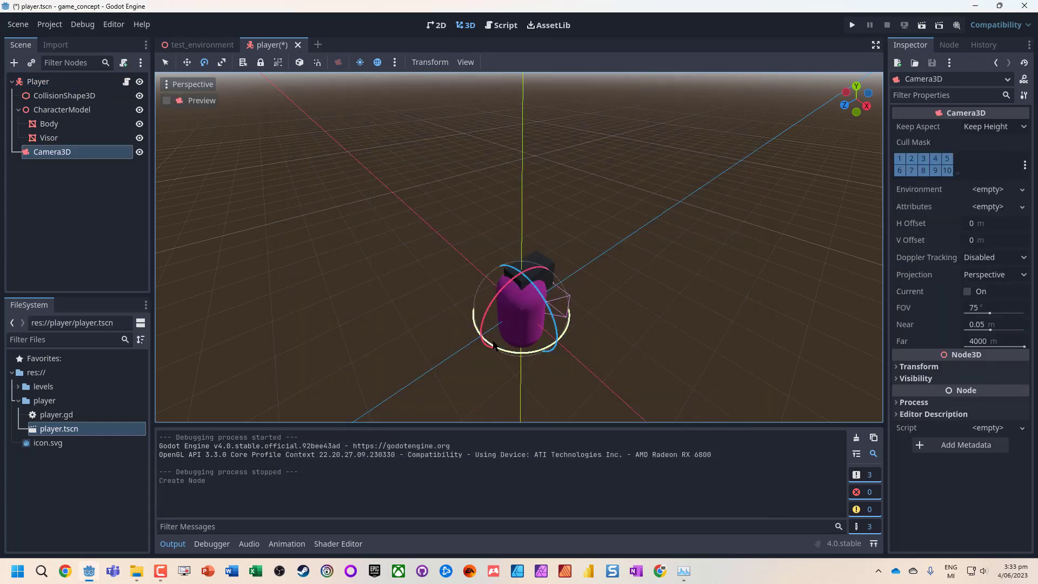
scroll(281, 206, down, 3)
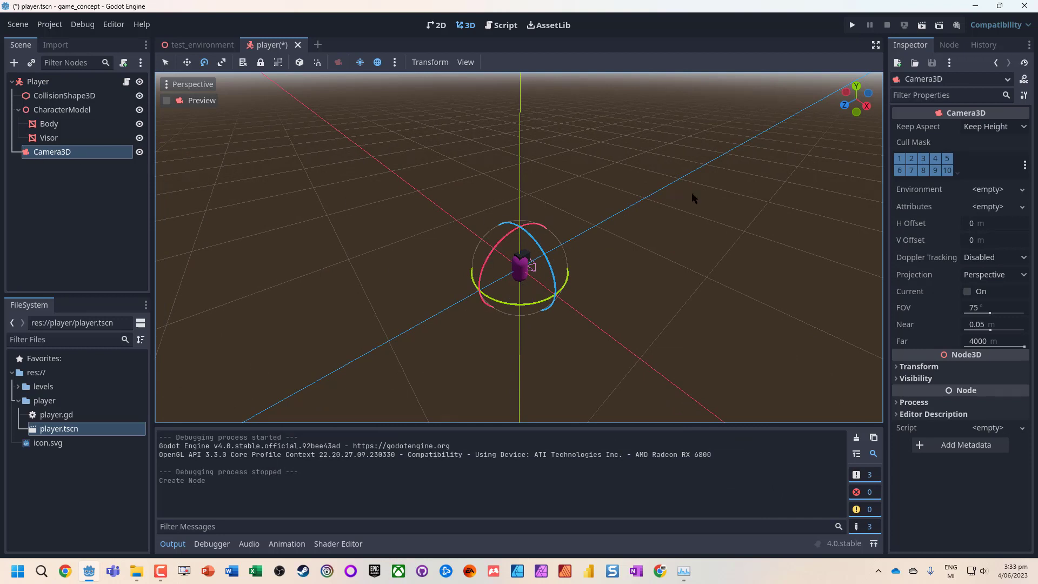
Pull the camera back on Z, raise it, and enable a split-view camera preview.
click(186, 63)
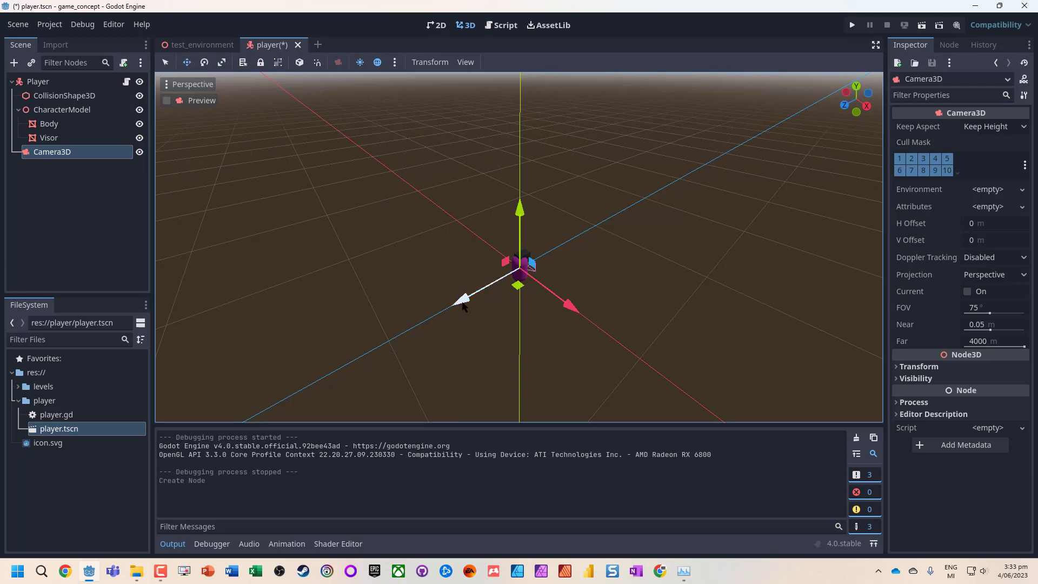
drag(463, 299, 258, 393)
key(ctrl+2)
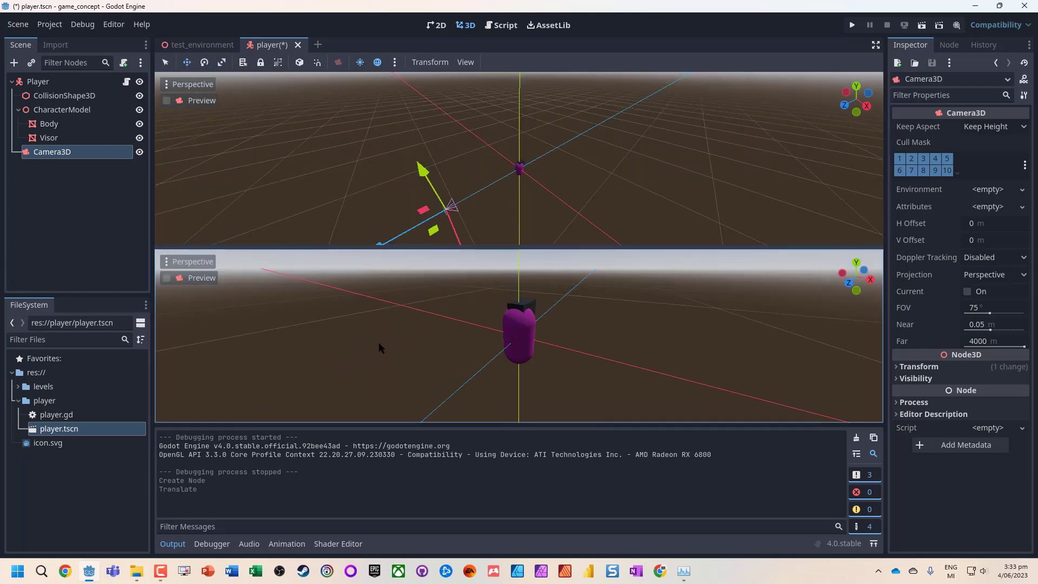
drag(422, 170, 400, 135)
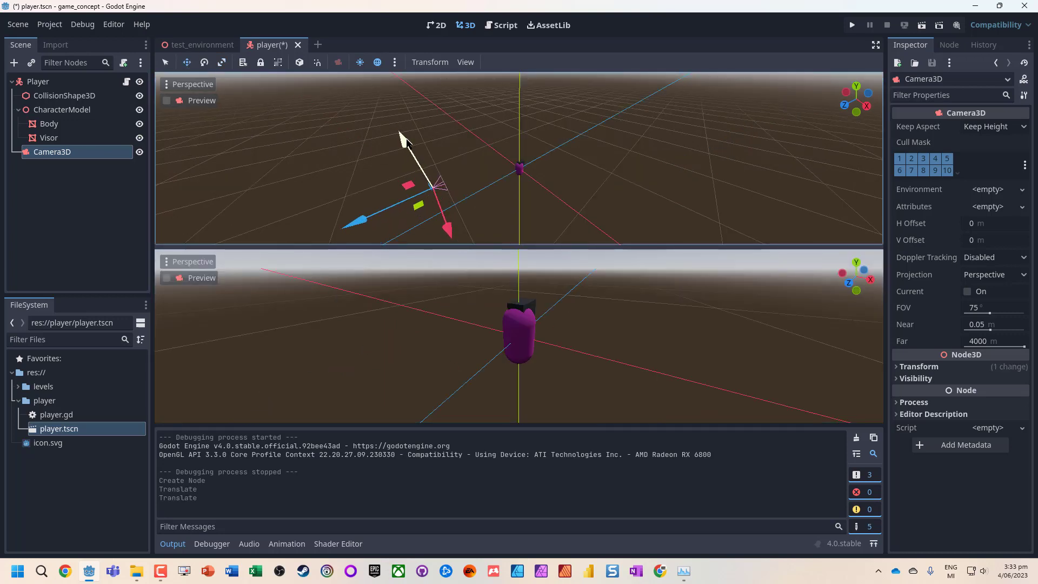
click(165, 278)
Refine the camera's position and tilt it down about 13 degrees to frame the capsule.
drag(345, 230, 419, 214)
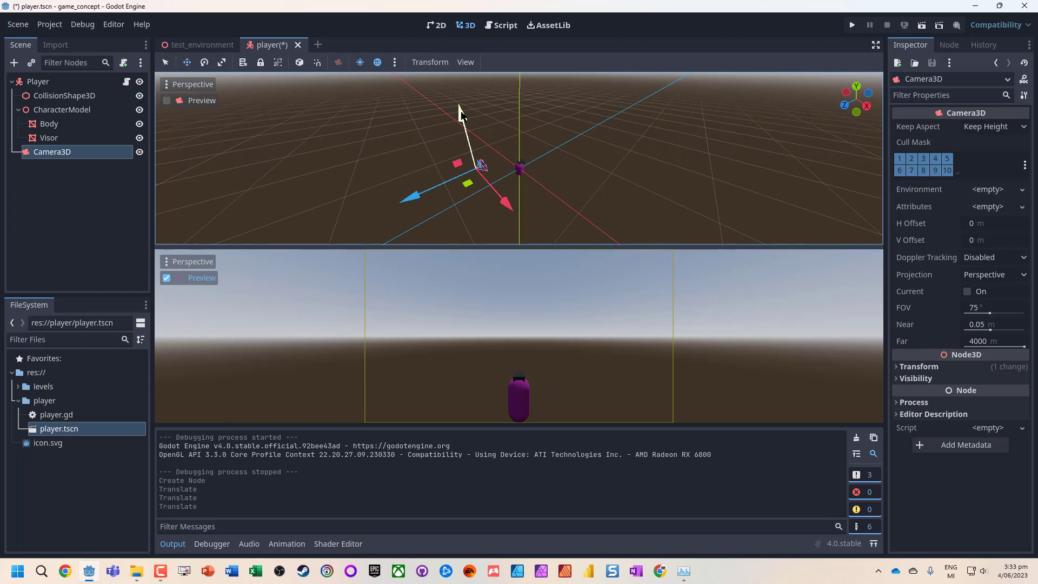
drag(464, 116, 186, 120)
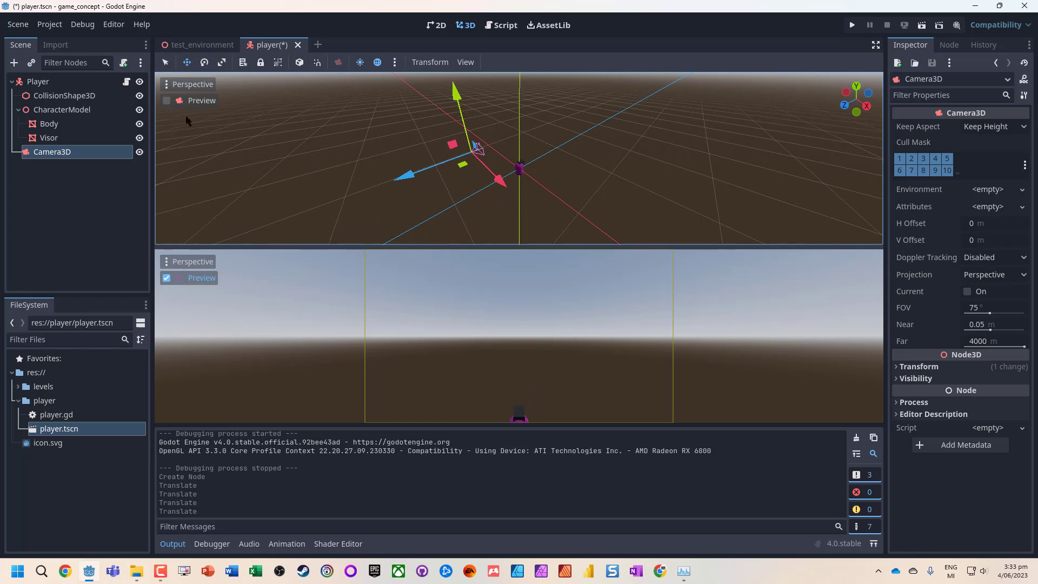
click(204, 62)
drag(439, 130, 442, 126)
click(186, 62)
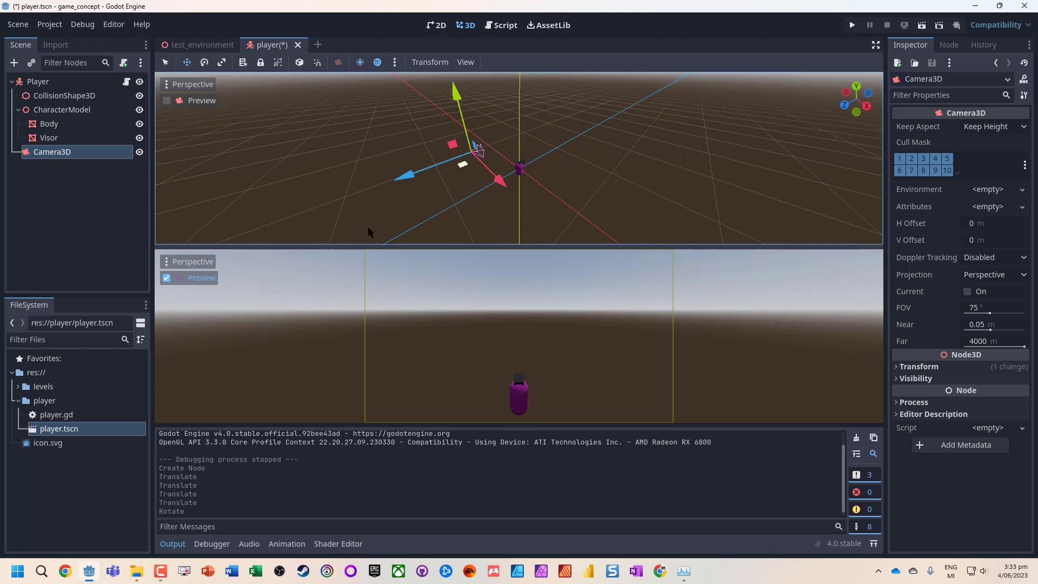
Save the player scene and switch back to test_environment.
mouse_move(218, 48)
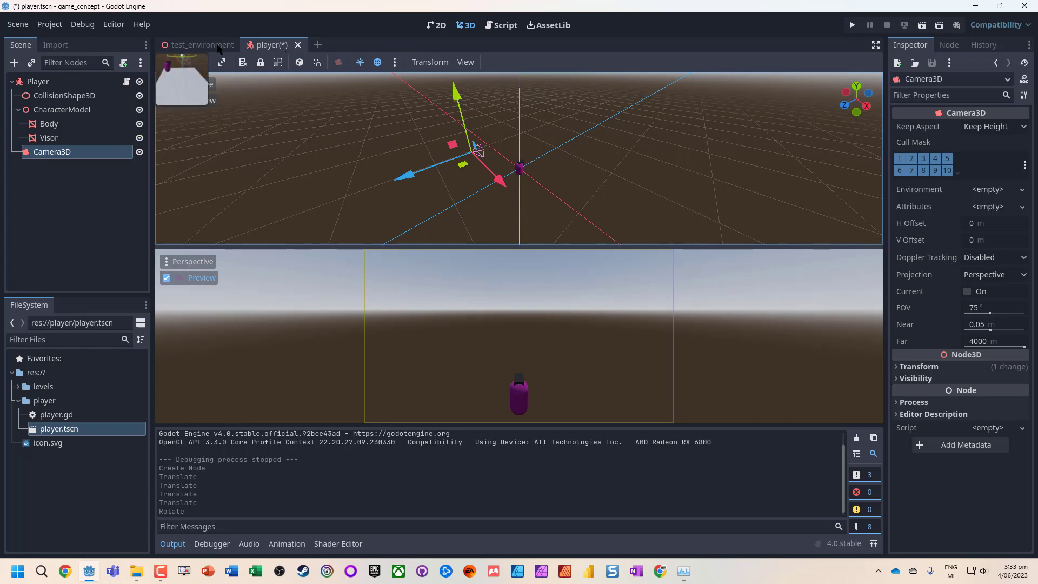
key(ctrl+s)
click(212, 46)
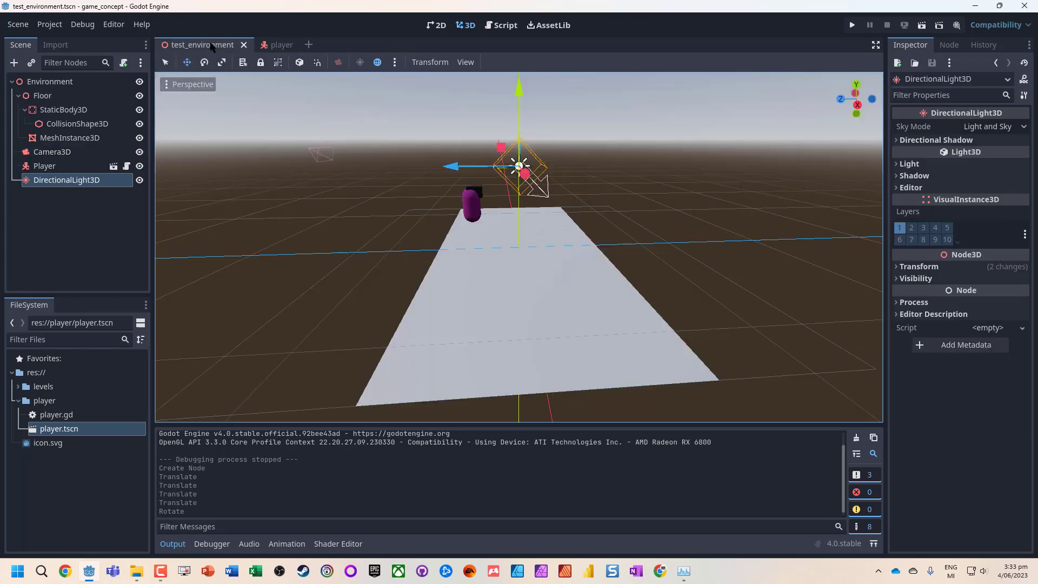
Test-run test_environment, moving the capsule left and right, then select the level's Camera3D.
key(F5)
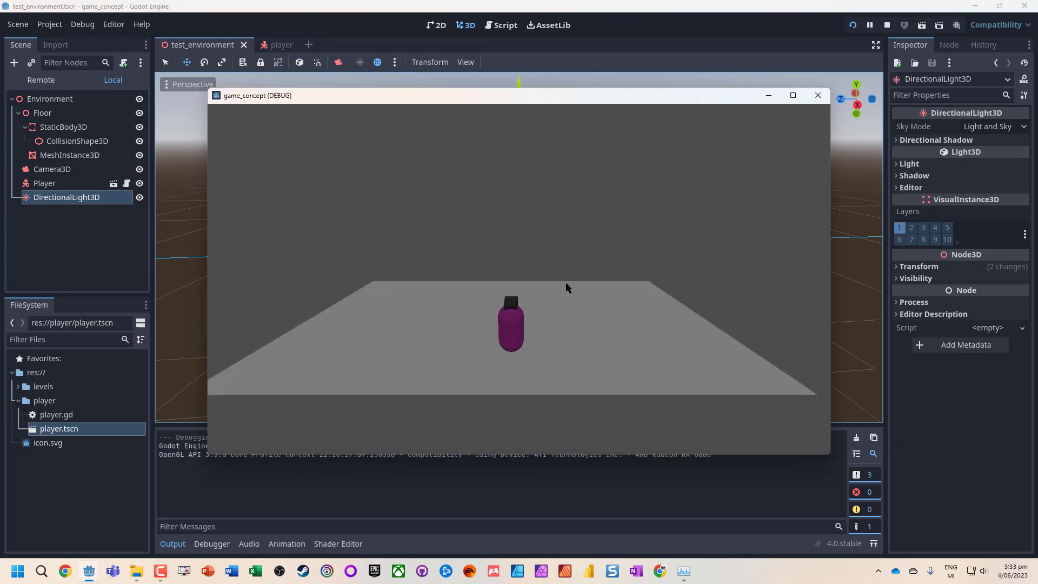
key(d)
key(a)
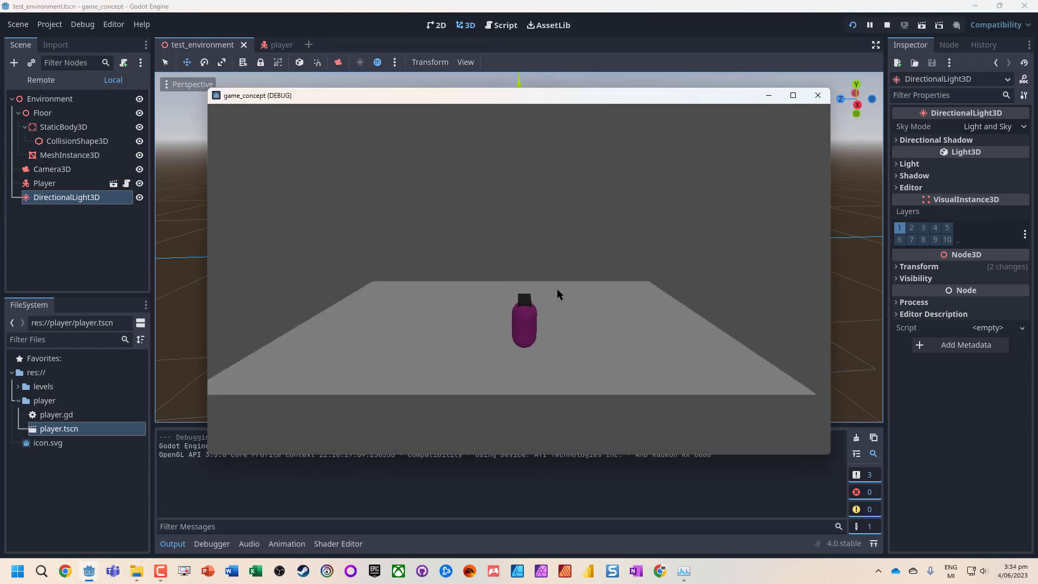
key(d)
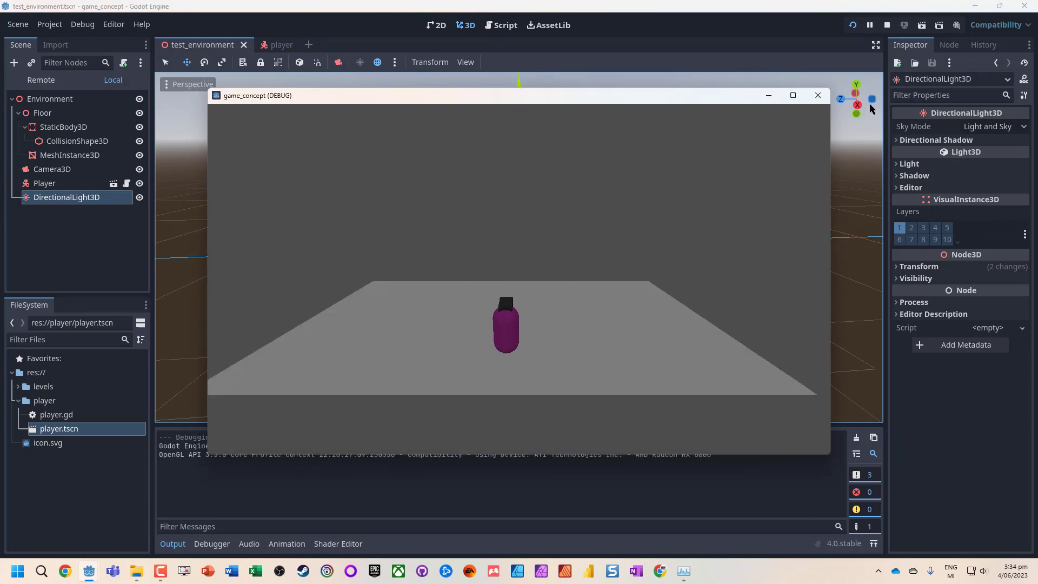
click(817, 95)
click(79, 152)
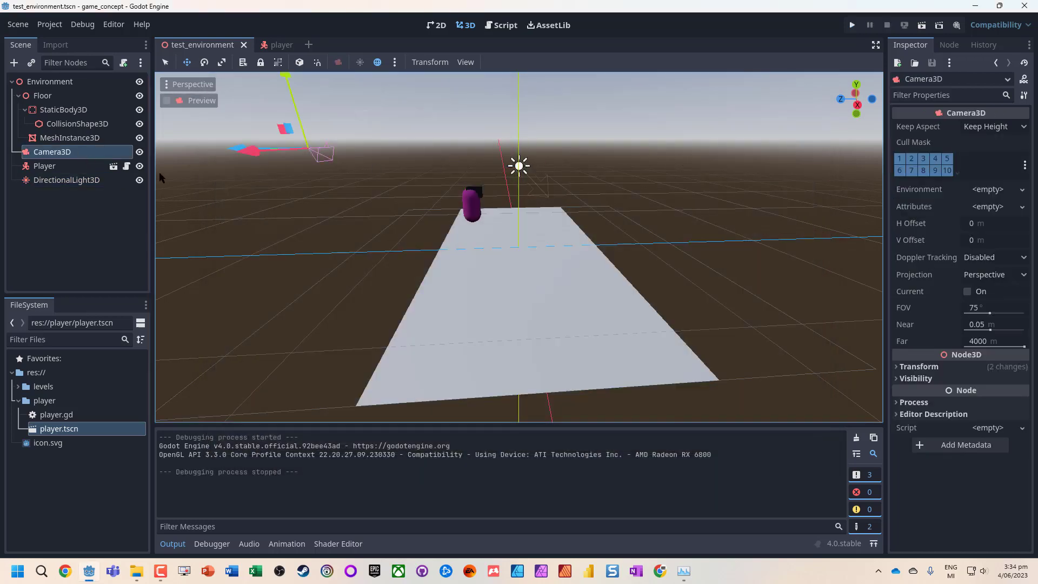
Hide the level's Camera3D and test-run the game again.
click(139, 152)
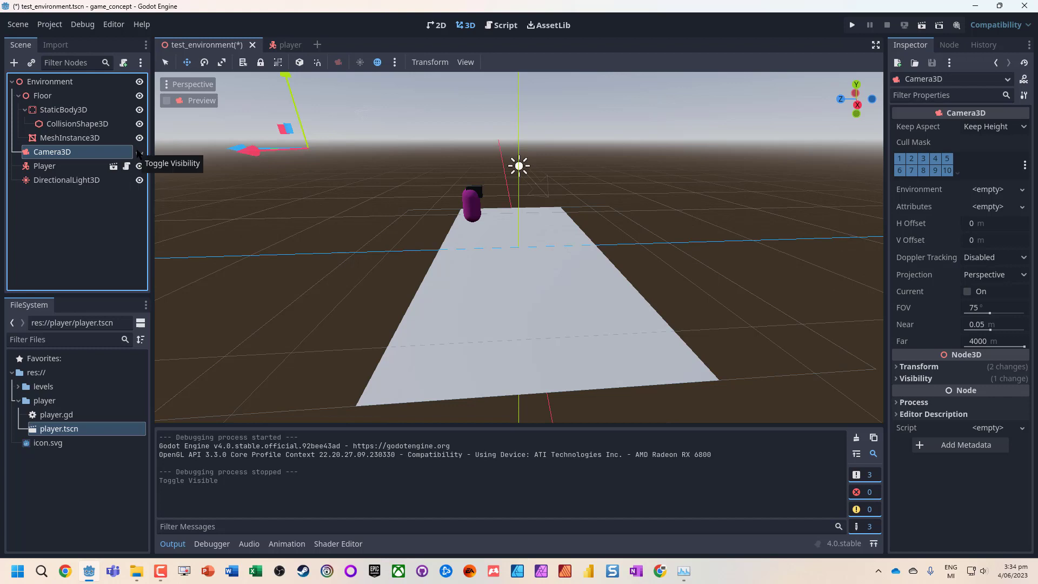
key(F5)
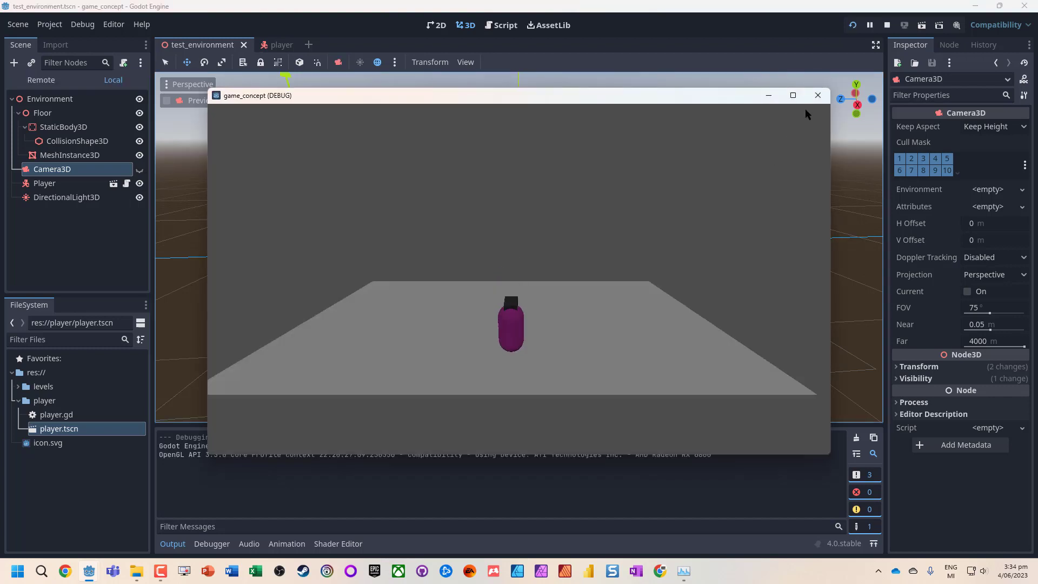
click(816, 98)
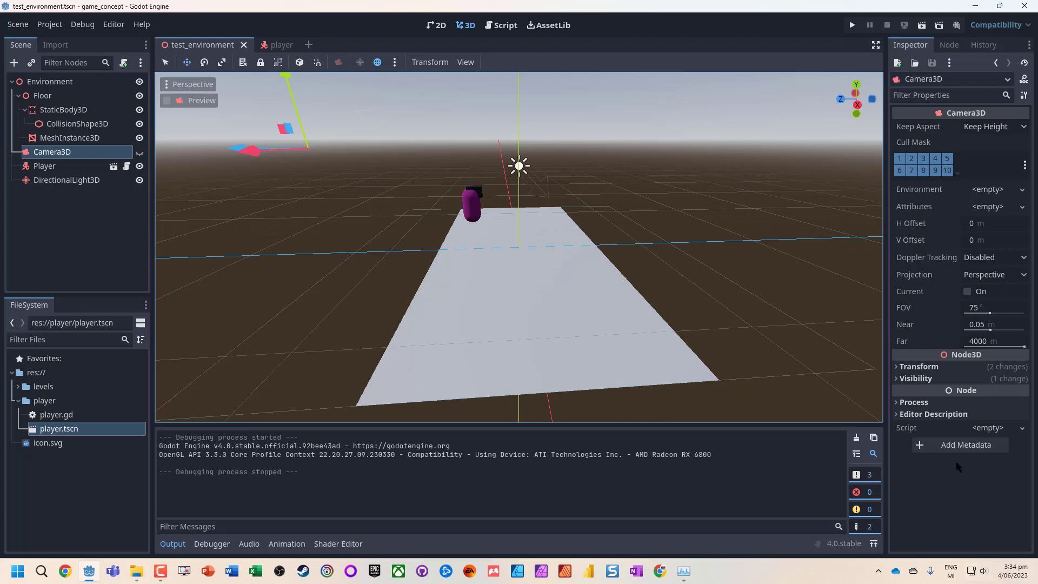
Make Player's Camera3D the current camera with FOV 75 and save the player scene.
key(ctrl+Tab)
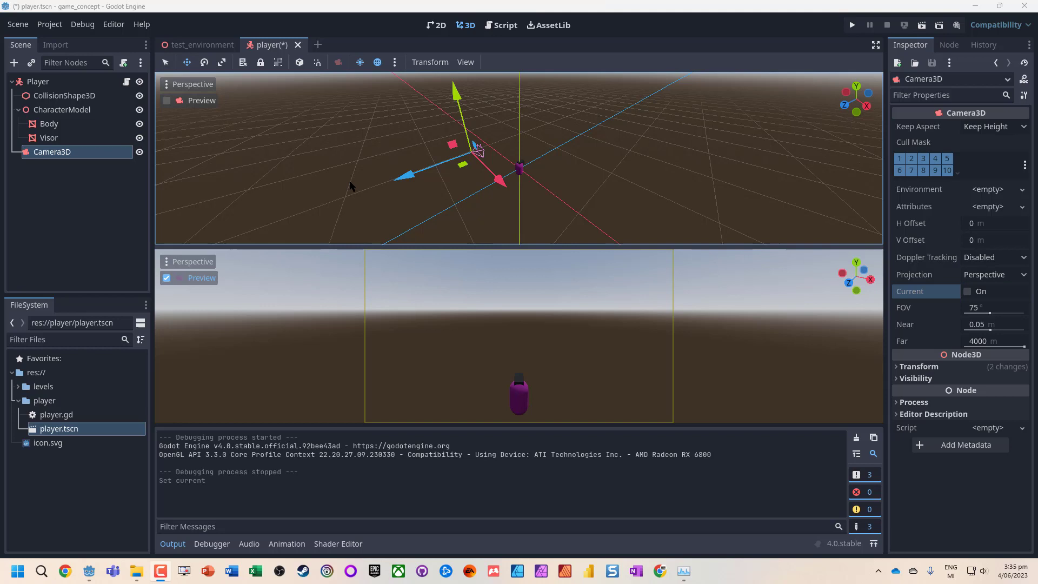
click(201, 45)
click(270, 44)
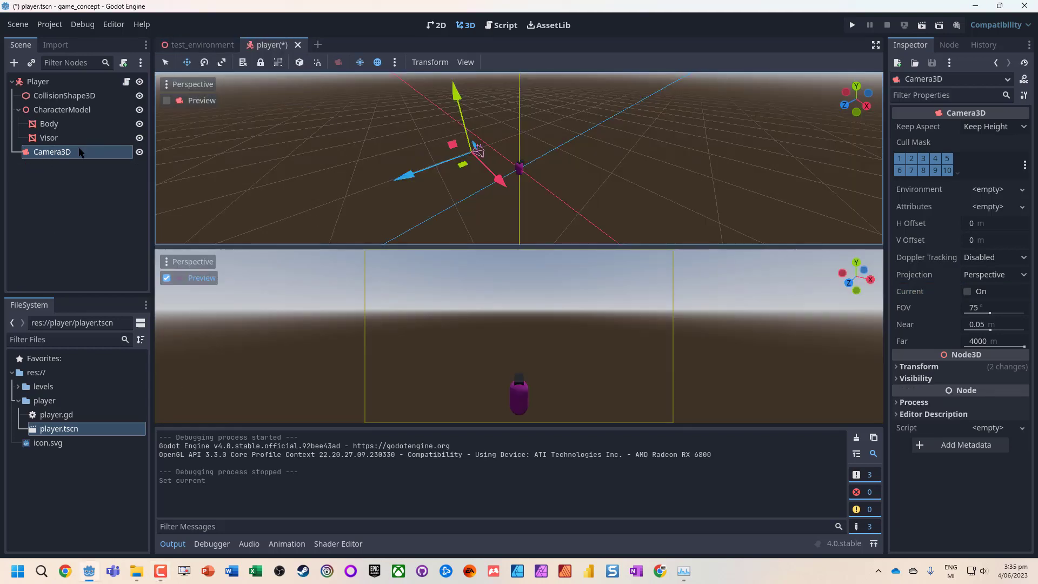
click(966, 292)
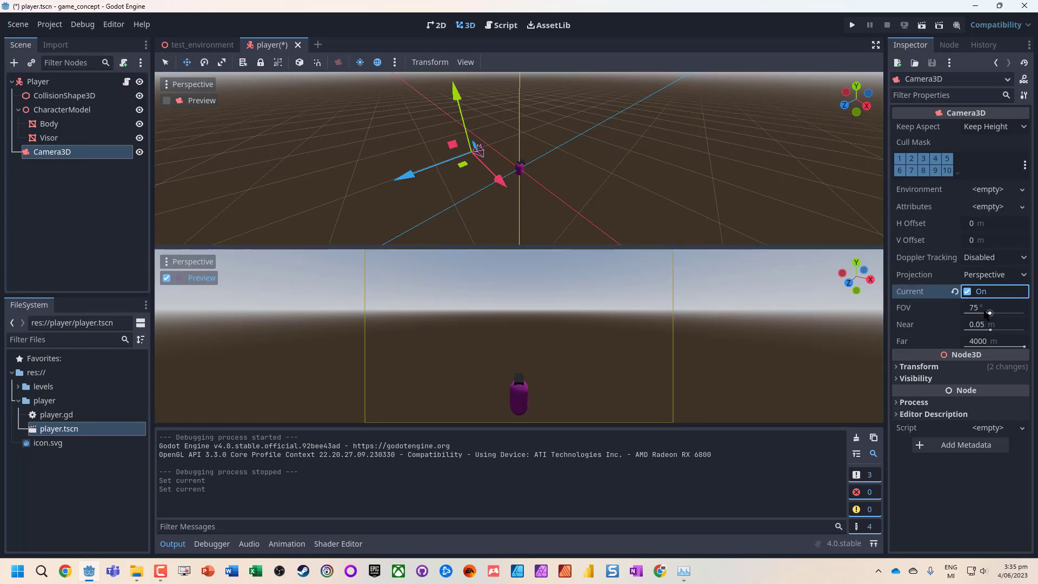
mouse_move(989, 313)
mouse_down()
mouse_move(965, 312)
mouse_move(989, 313)
mouse_up()
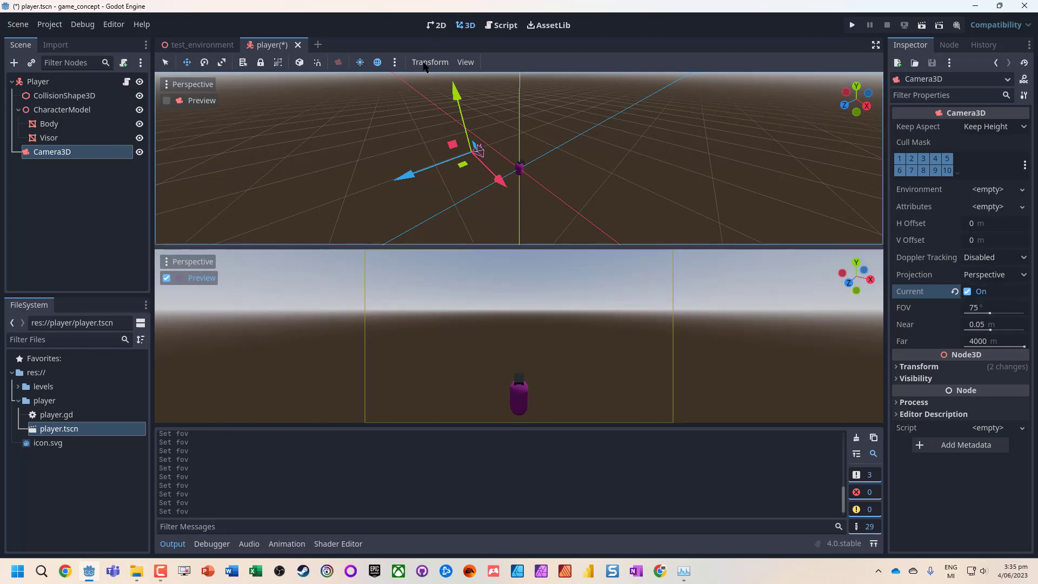
key(ctrl+s)
Run test_environment and steer the capsule left and right to check the camera follows.
click(190, 45)
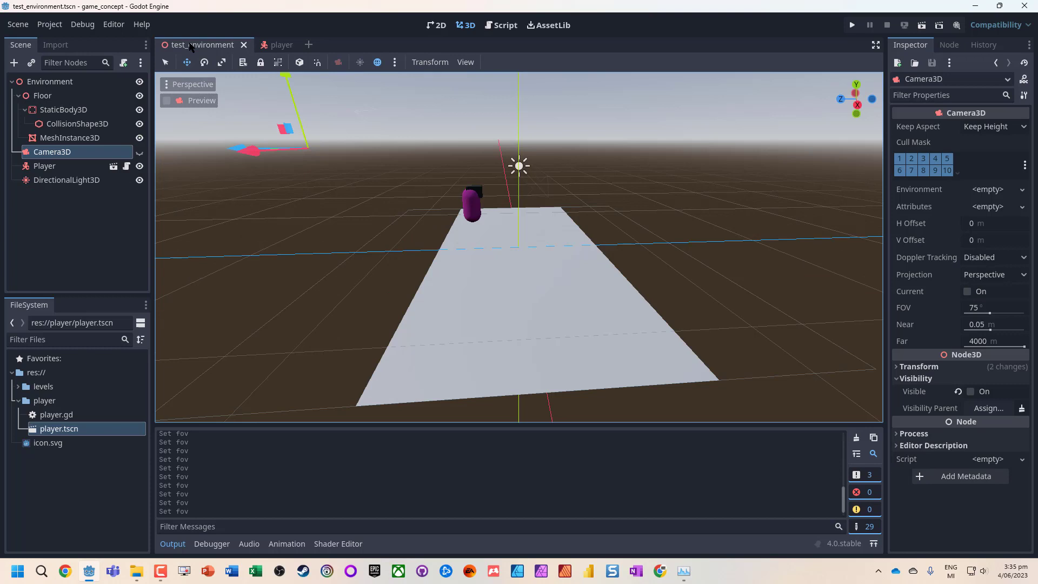
key(F5)
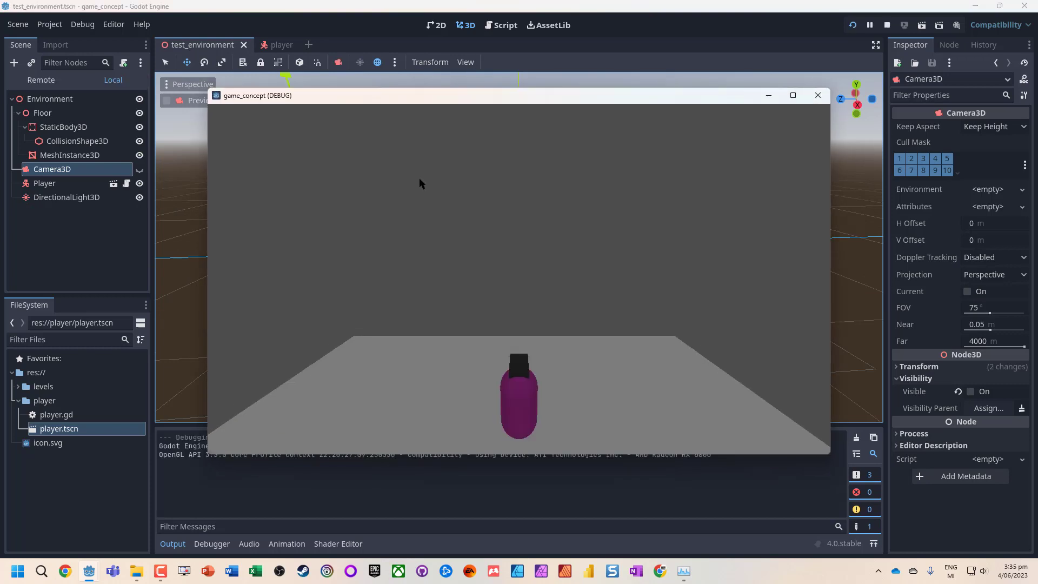
key(a)
key(d)
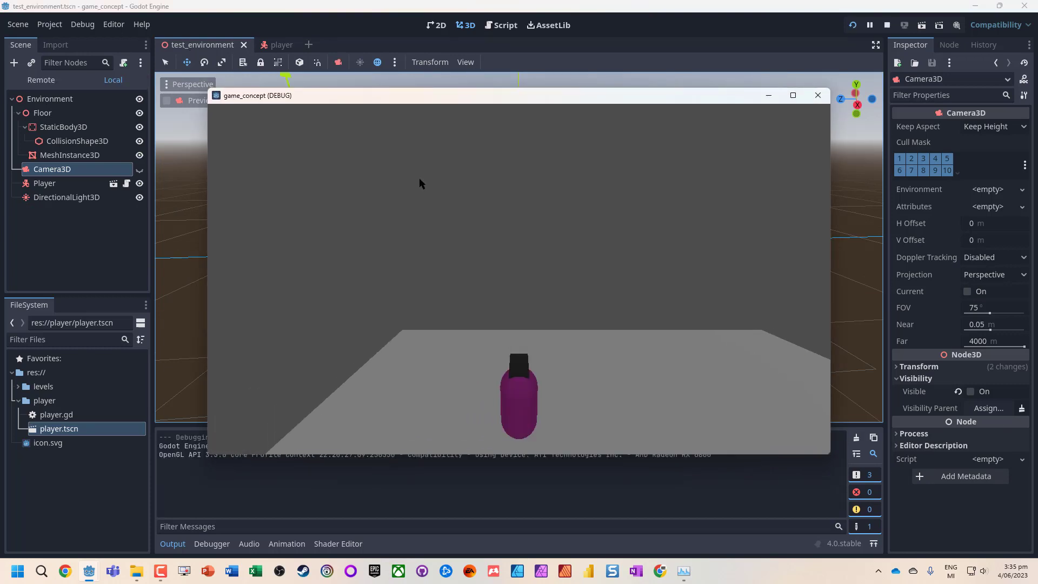
key(d)
key(a)
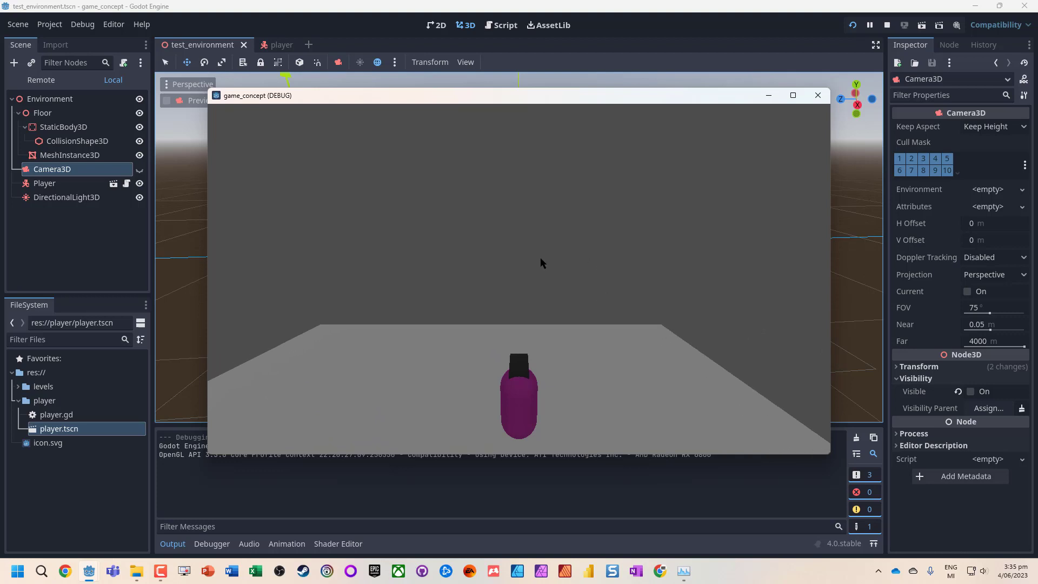
key(d)
key(d)
key(a)
key(d)
Walk the capsule forward, then back off the floor's near edge, and stop the game.
key(w)
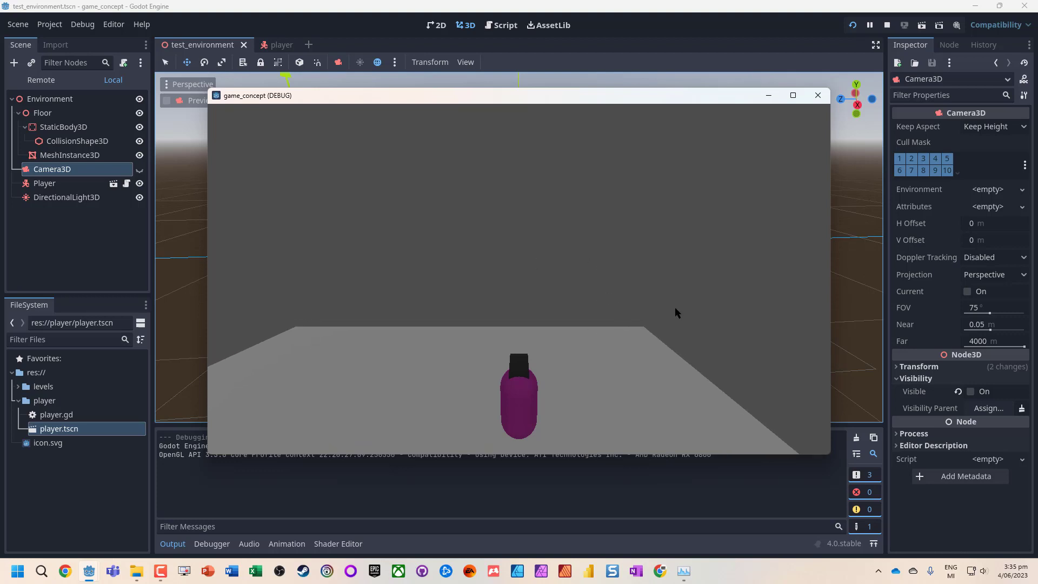
key(a)
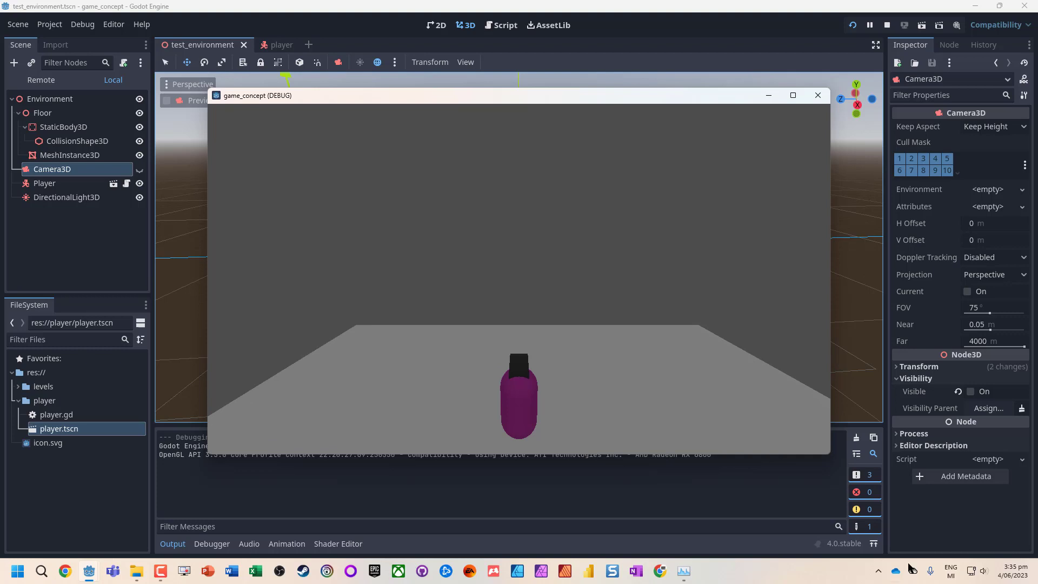
key(w)
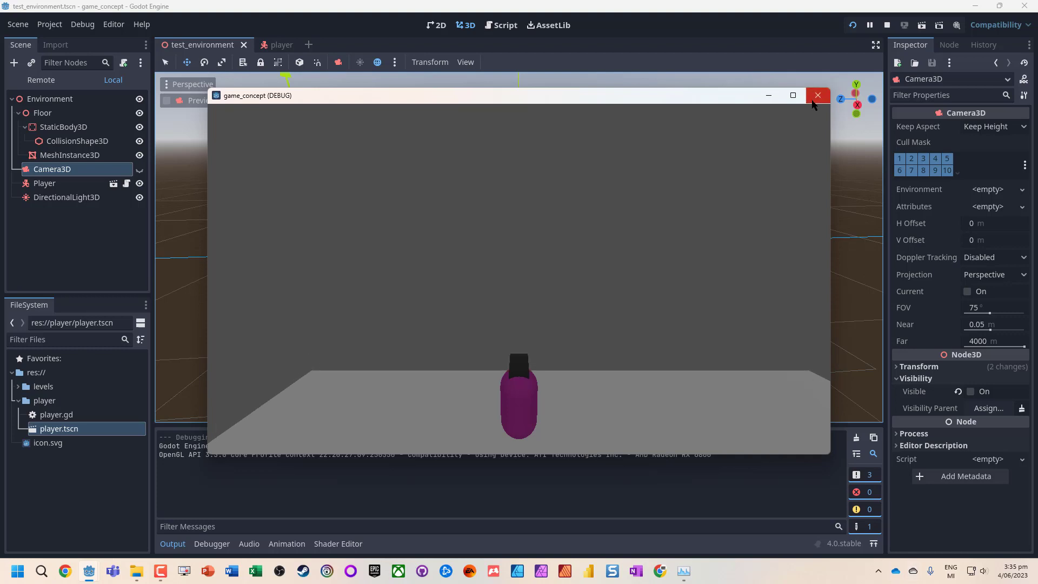
key(a)
key(s)
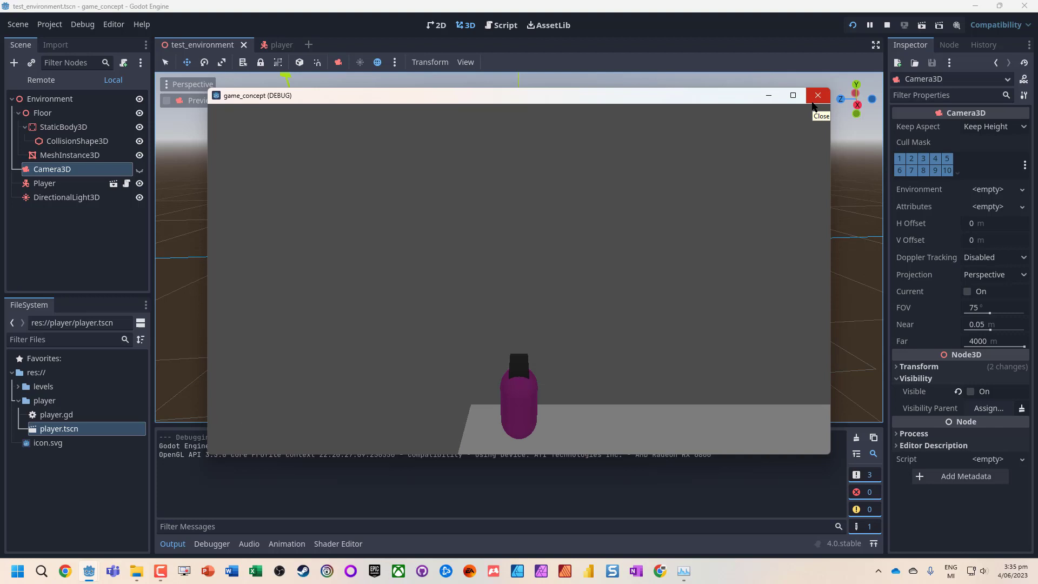
key(s)
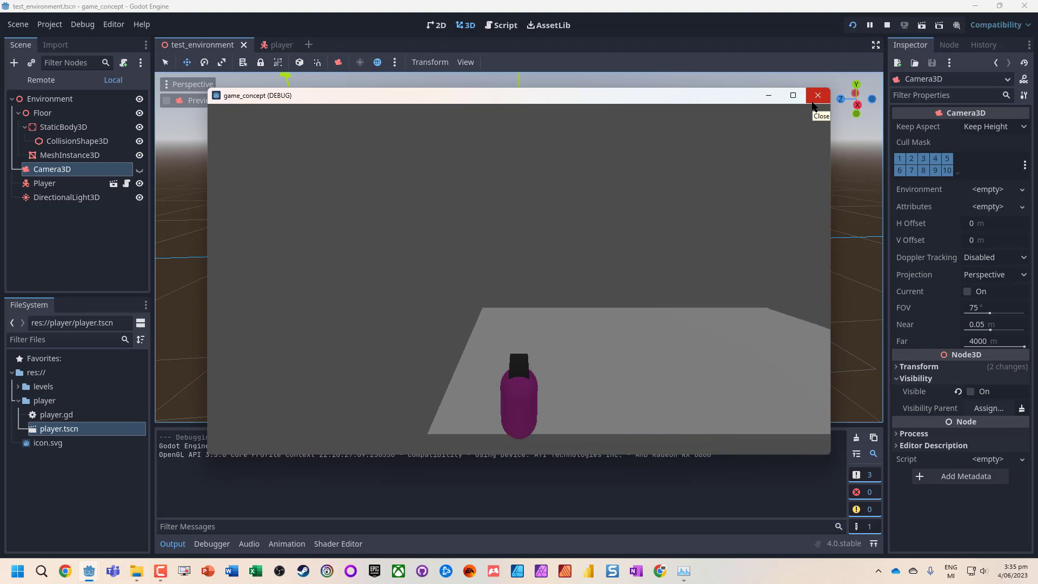
key(s)
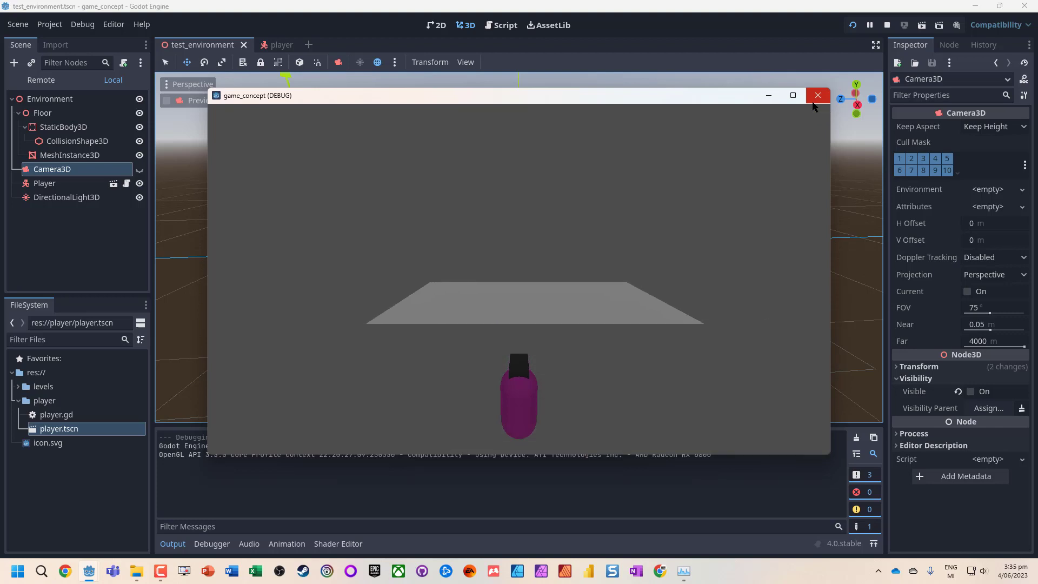
key(s)
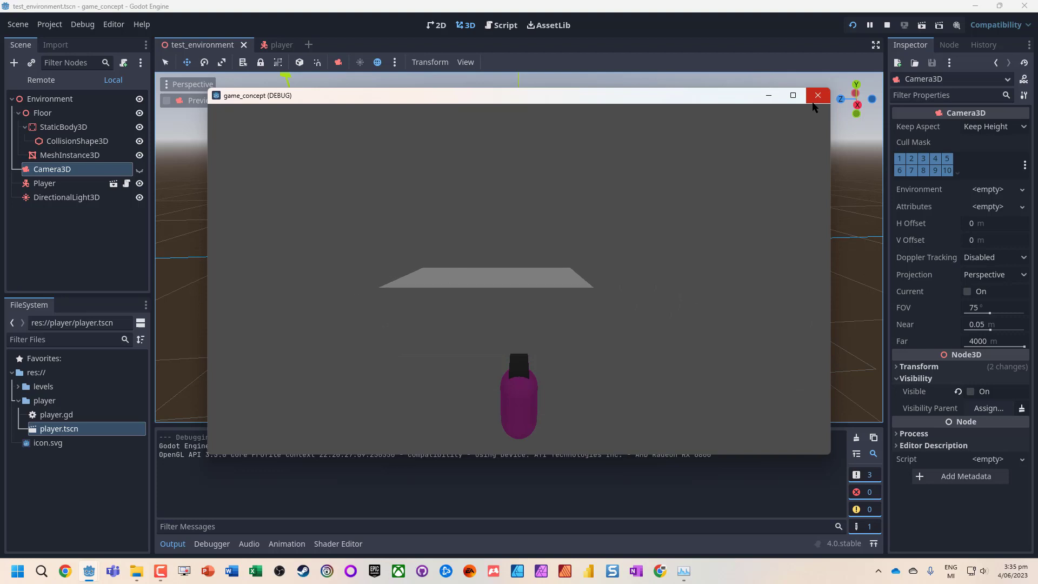
click(816, 96)
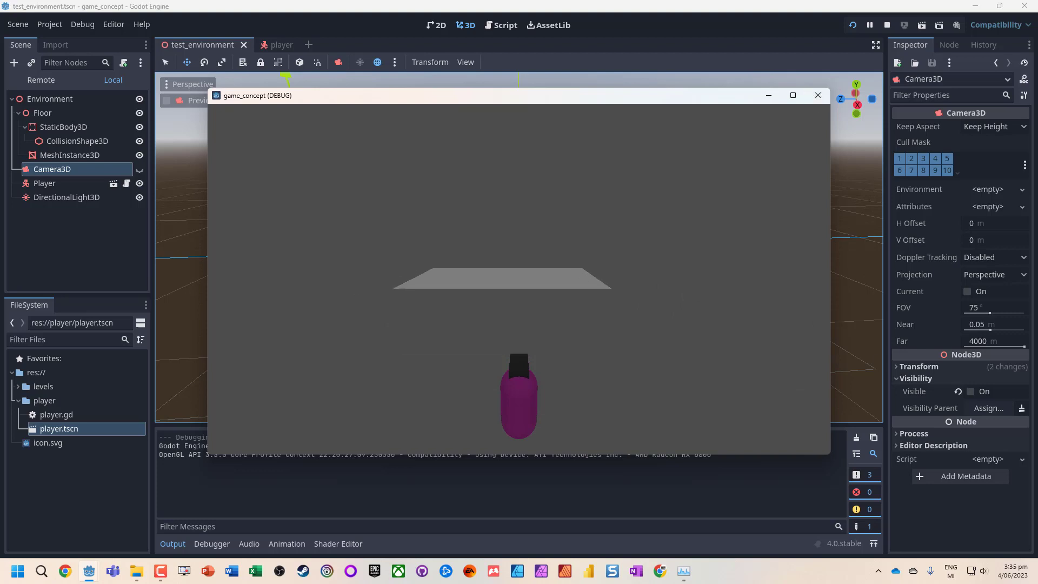